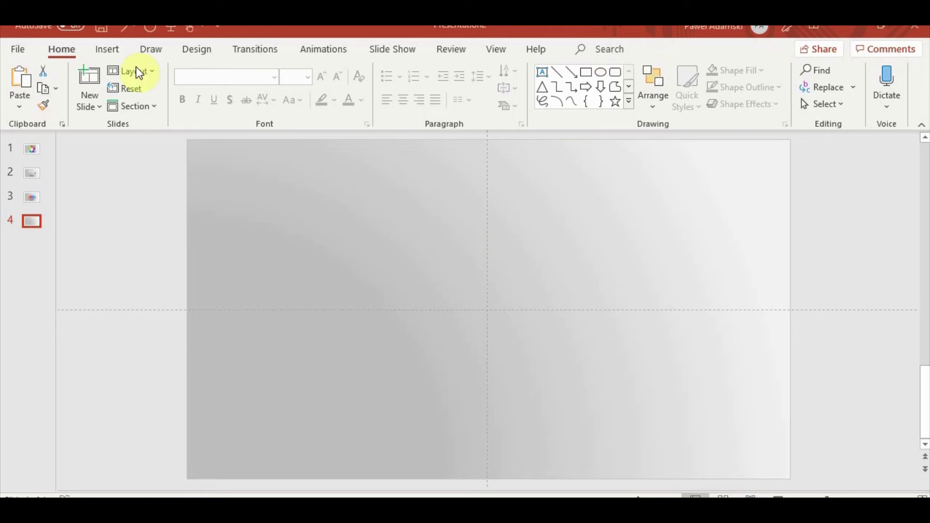
Insert a Basic Pie SmartArt graphic from the Cycle layouts onto slide 4.
{"action": "left_click", "coordinate": [109, 50]}
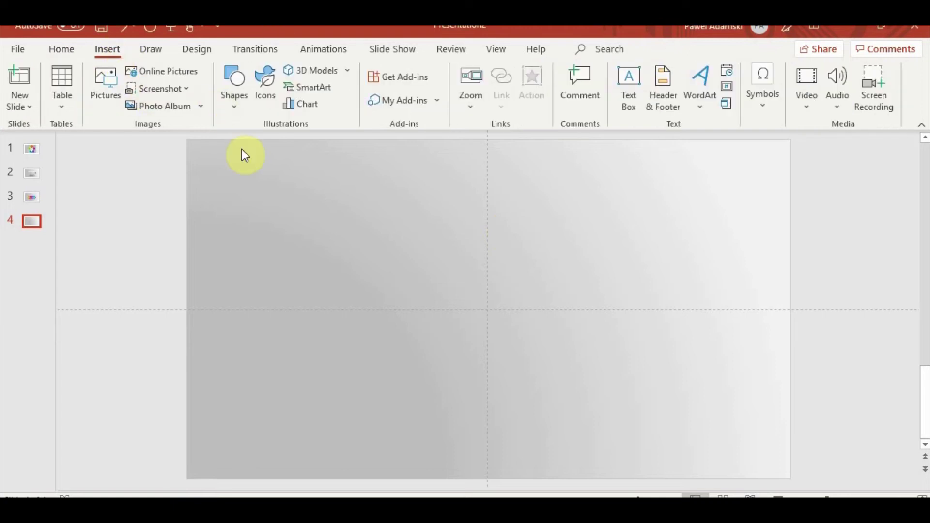
{"action": "left_click", "coordinate": [318, 86]}
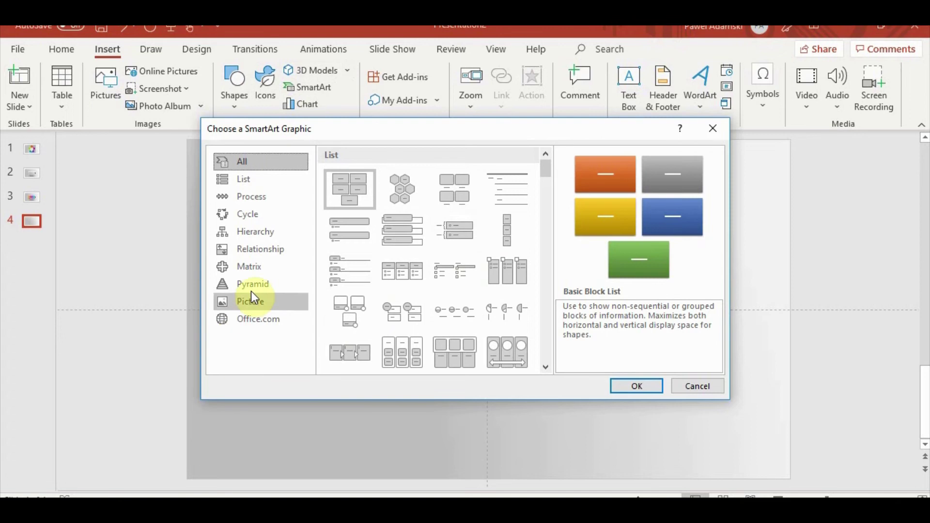
{"action": "left_click", "coordinate": [249, 267]}
{"action": "left_click", "coordinate": [261, 219]}
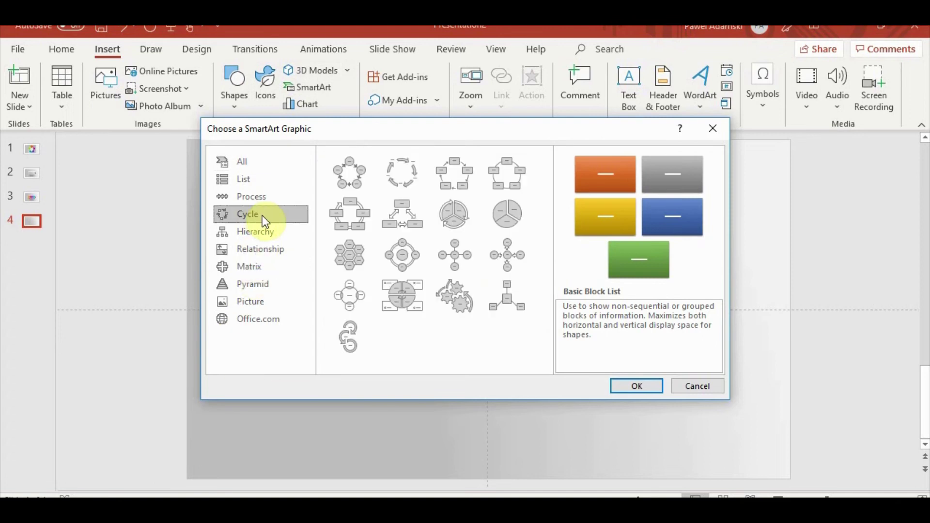
{"action": "left_click", "coordinate": [507, 214]}
{"action": "left_click", "coordinate": [623, 386]}
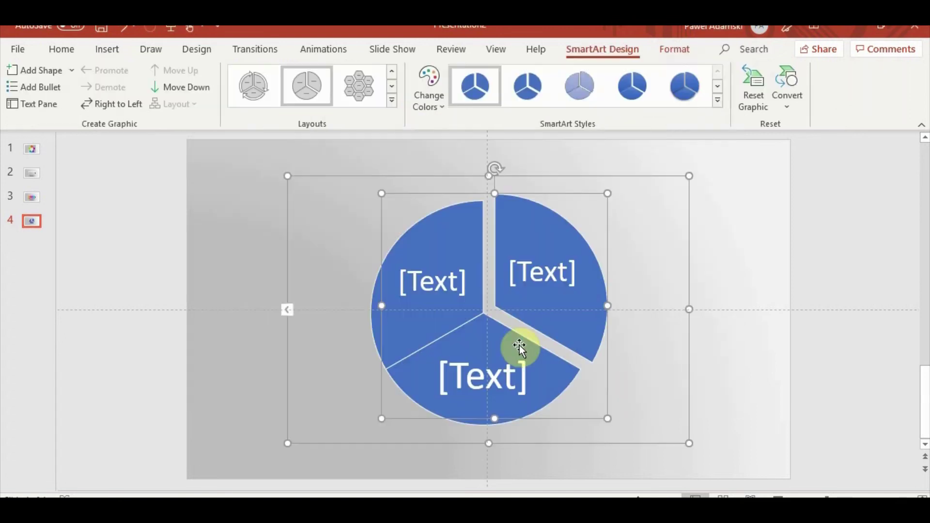
Add two more bullets in the Text Pane so the pie has five slices.
{"action": "left_click", "coordinate": [287, 309]}
{"action": "left_click", "coordinate": [208, 242]}
{"action": "key", "text": "Return"}
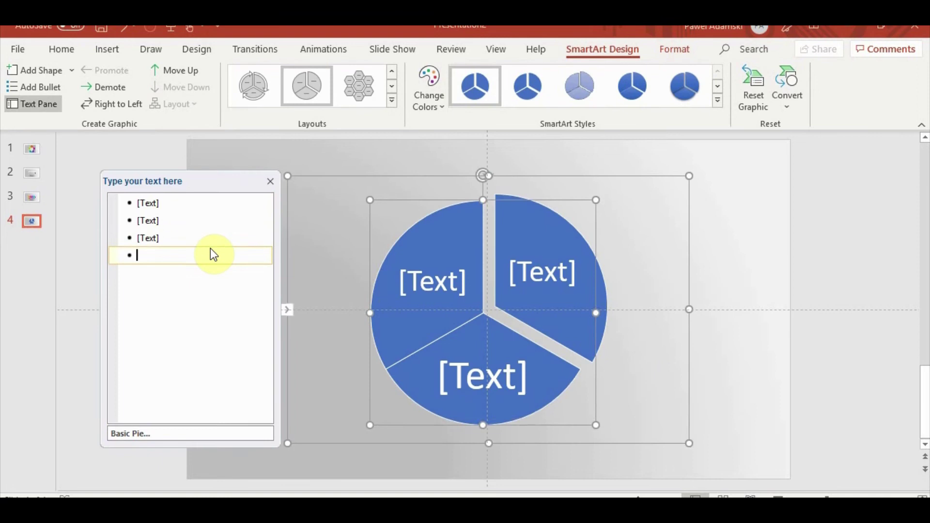
{"action": "key", "text": "Return"}
Try pulling the top-right slice out of the pie, then bring up the diagram's options.
{"action": "right_click", "coordinate": [555, 275]}
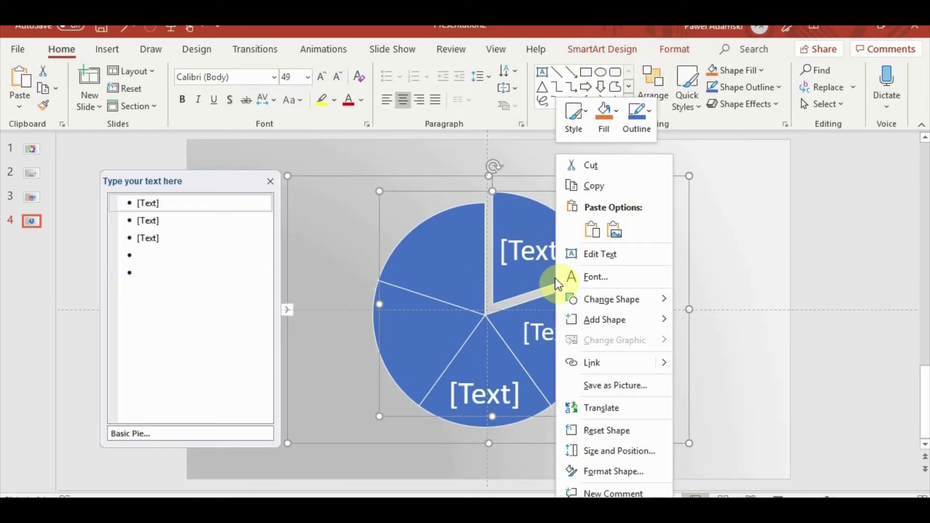
{"action": "left_click", "coordinate": [532, 282]}
{"action": "left_click_drag", "start_coordinate": [531, 282], "coordinate": [520, 285]}
{"action": "right_click", "coordinate": [520, 286]}
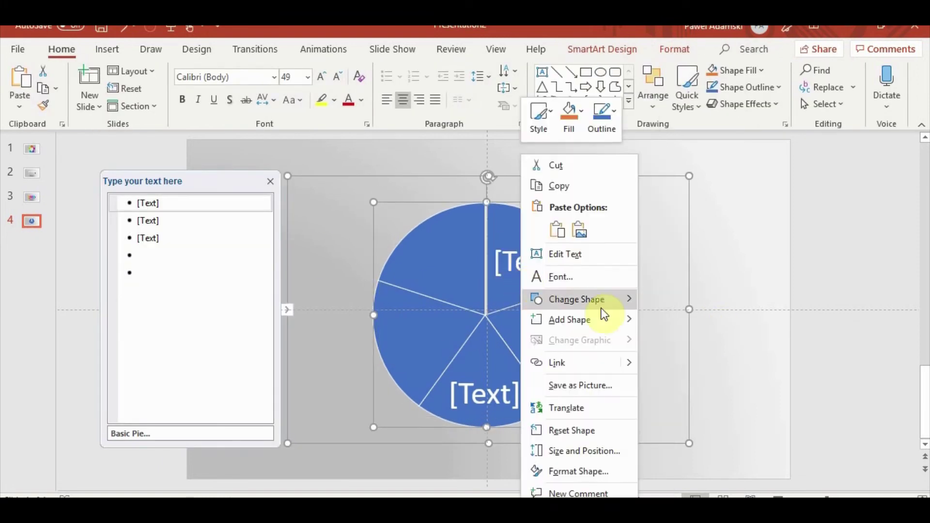
{"action": "left_click", "coordinate": [822, 361]}
{"action": "right_click", "coordinate": [637, 307]}
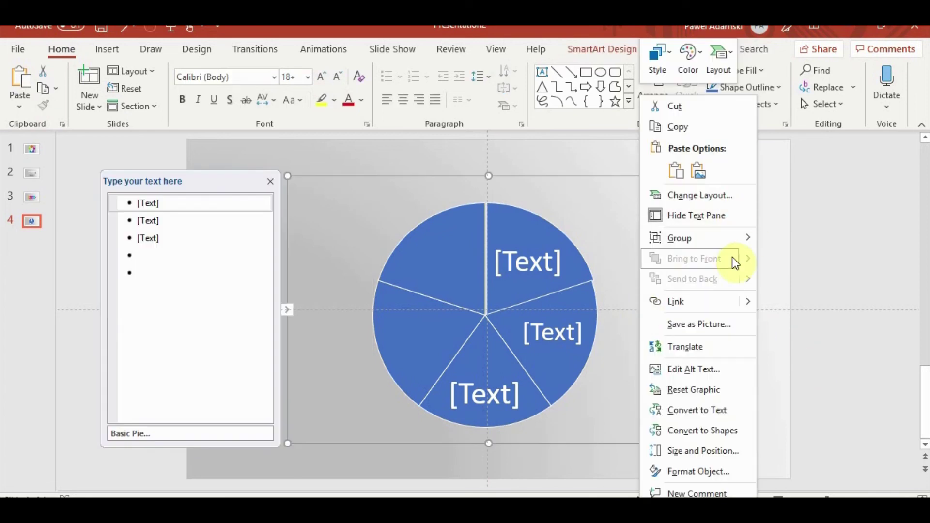
Ungroup the pie SmartArt repeatedly until the slices are individual shapes.
{"action": "left_click", "coordinate": [787, 282]}
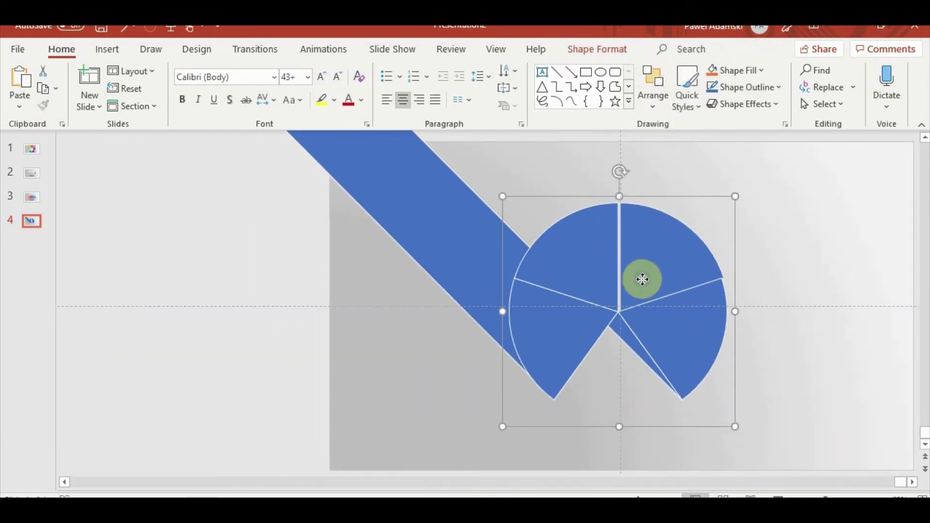
{"action": "right_click", "coordinate": [642, 278]}
{"action": "left_click", "coordinate": [798, 366]}
{"action": "left_click", "coordinate": [797, 365]}
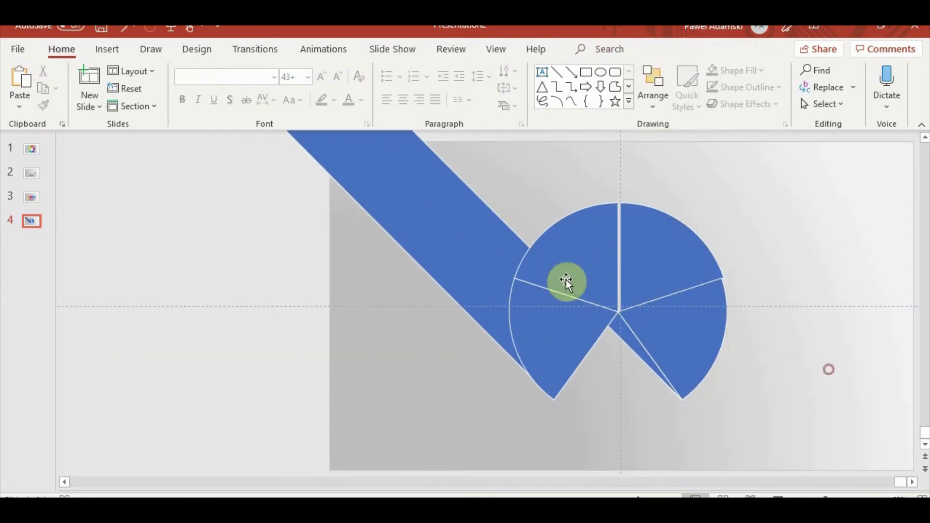
{"action": "left_click", "coordinate": [565, 280]}
{"action": "right_click", "coordinate": [617, 266]}
{"action": "mouse_move", "coordinate": [670, 301]}
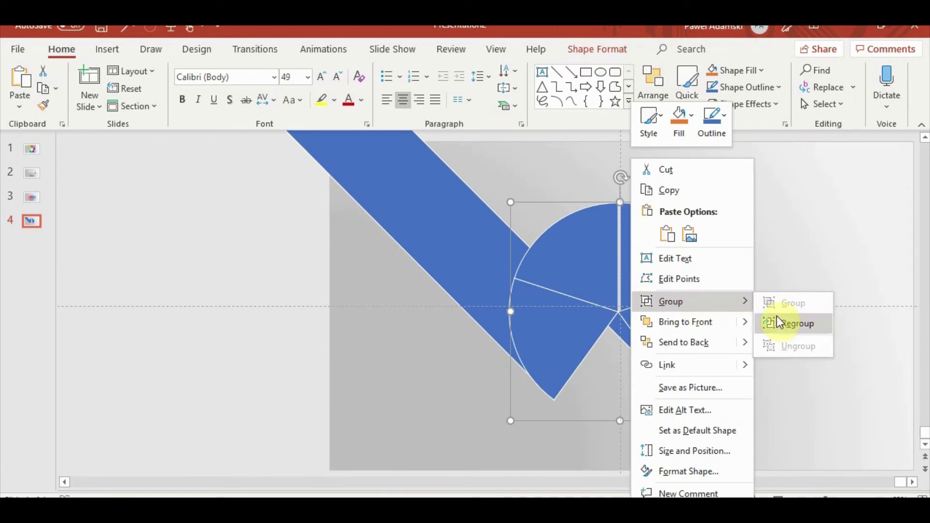
{"action": "left_click", "coordinate": [779, 321]}
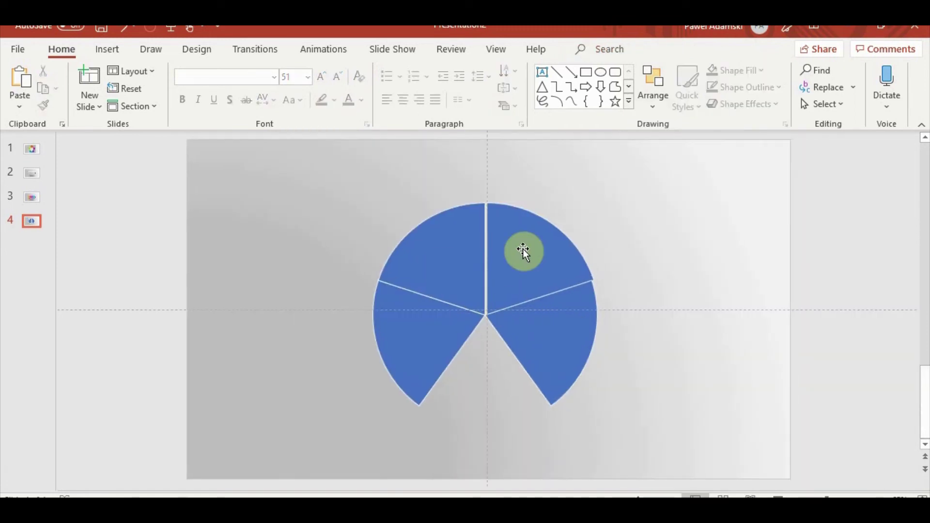
Select all five slices and rotate them counter-clockwise.
{"action": "left_click", "coordinate": [523, 251]}
{"action": "left_click_drag", "start_coordinate": [259, 166], "coordinate": [603, 414]}
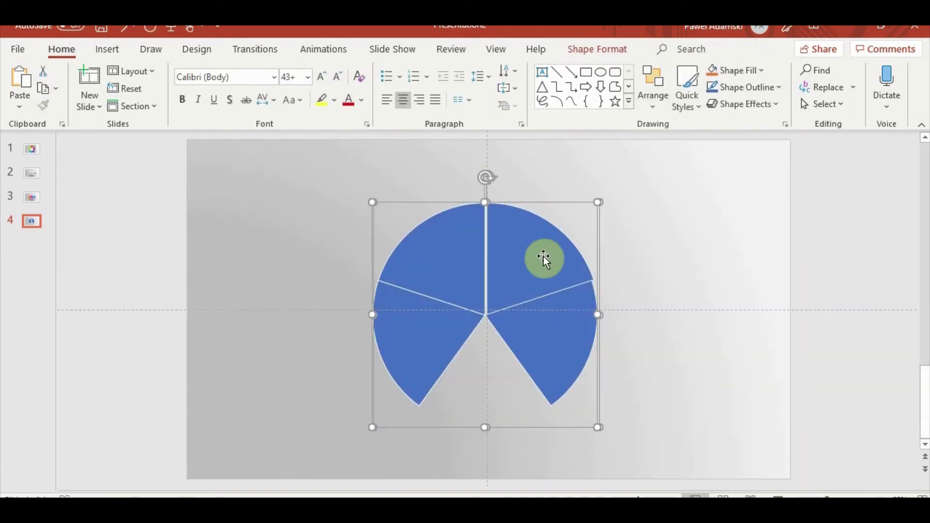
{"action": "mouse_move", "coordinate": [487, 178]}
{"action": "left_mouse_down"}
{"action": "mouse_move", "coordinate": [402, 202]}
{"action": "mouse_move", "coordinate": [417, 198]}
{"action": "mouse_move", "coordinate": [405, 198]}
{"action": "mouse_move", "coordinate": [515, 222]}
{"action": "mouse_move", "coordinate": [538, 243]}
{"action": "left_mouse_up"}
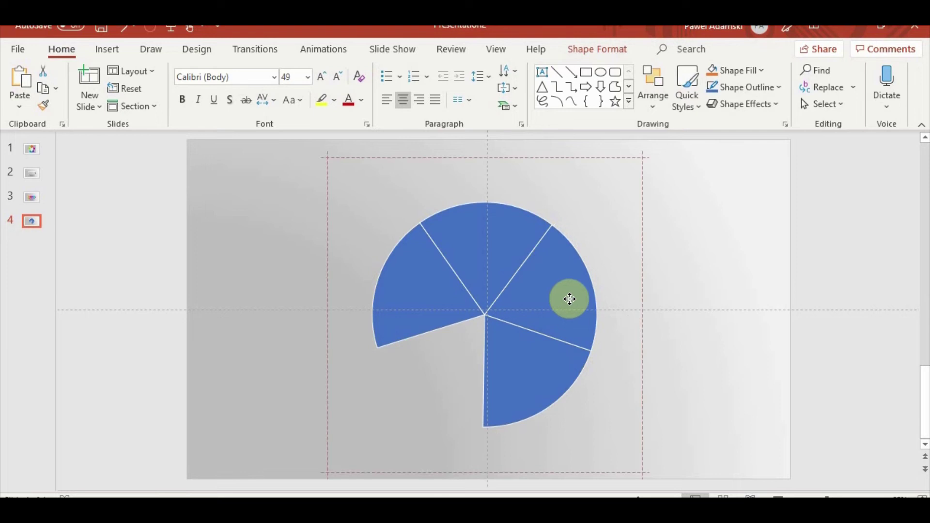
Delete every slice except the top wedge pointing to the slide centre.
{"action": "left_click", "coordinate": [551, 364]}
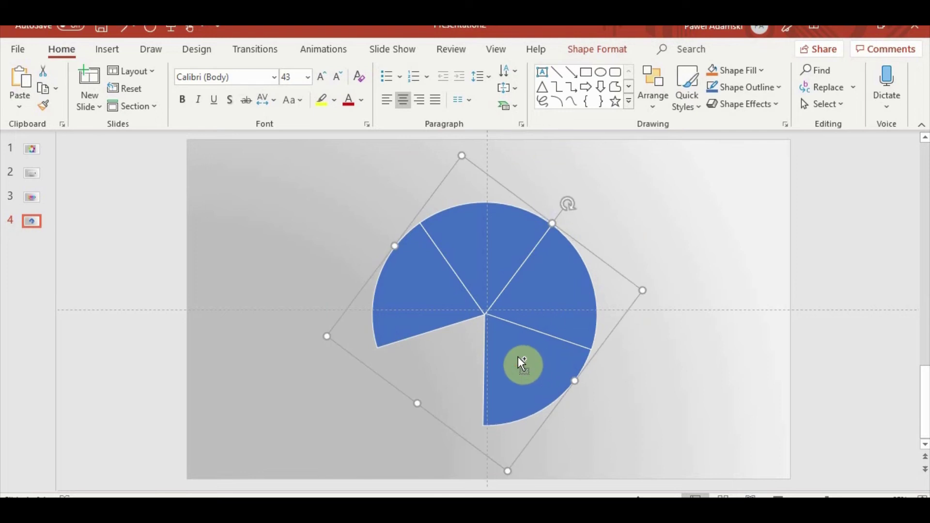
{"action": "left_click_drag", "start_coordinate": [518, 358], "coordinate": [522, 363]}
{"action": "left_click", "coordinate": [735, 394]}
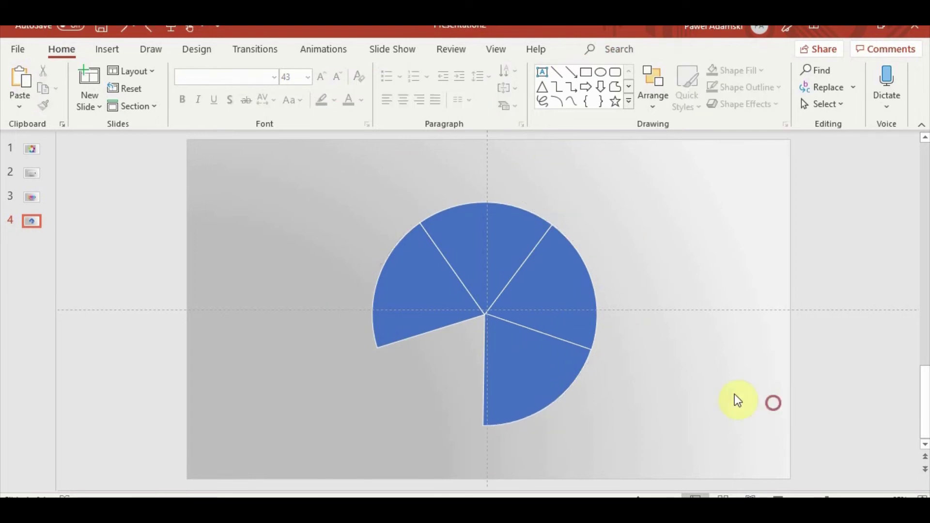
{"action": "left_click", "coordinate": [544, 292]}
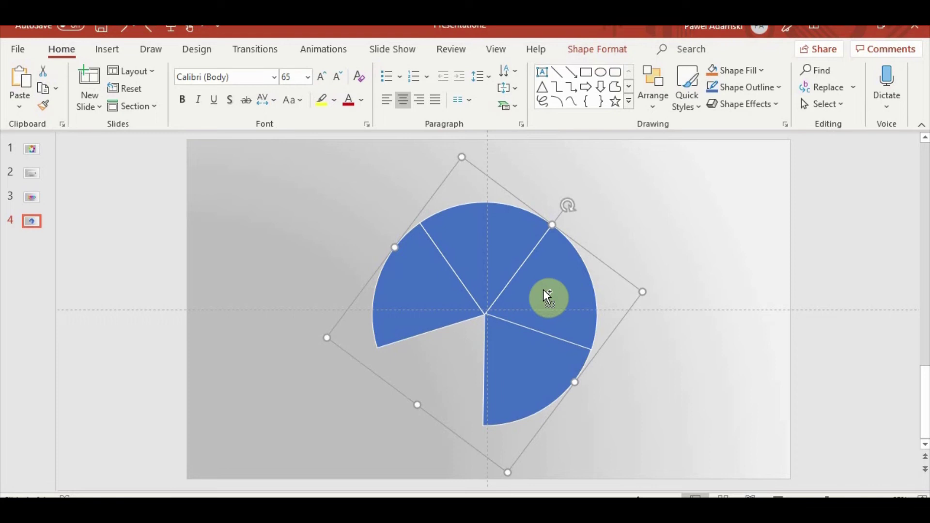
{"action": "key", "text": "ctrl+z"}
{"action": "key", "text": "ctrl+z"}
{"action": "key", "text": "ctrl+z"}
{"action": "key", "text": "ctrl+z"}
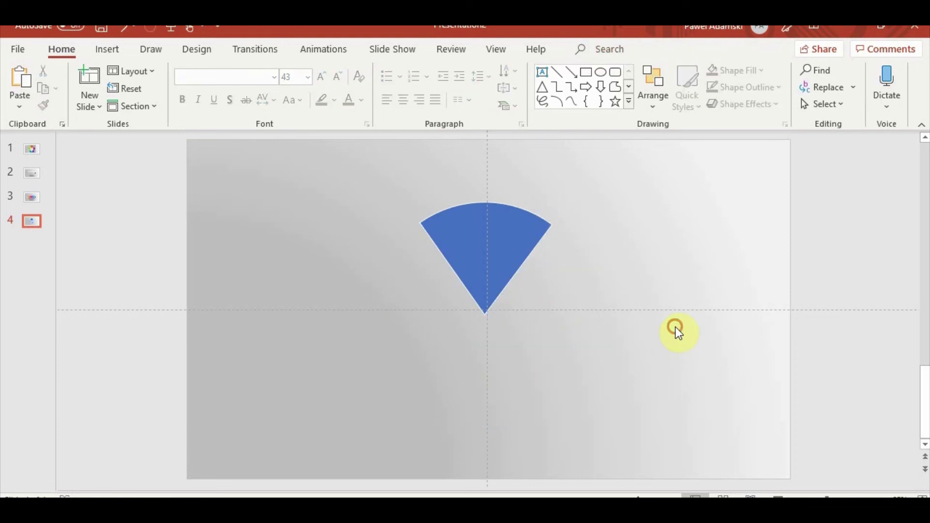
{"action": "left_click", "coordinate": [108, 49]}
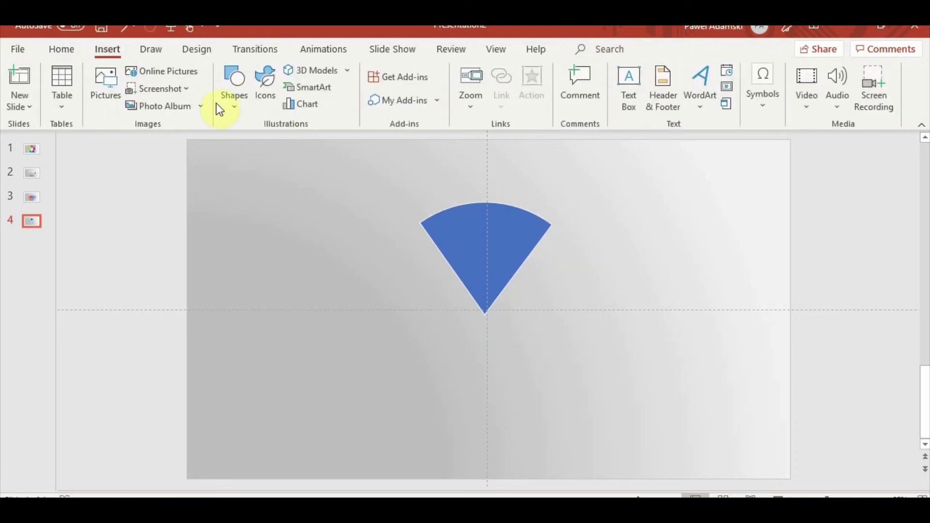
Draw a shape over the wedge area, then deselect it.
{"action": "left_click", "coordinate": [290, 154]}
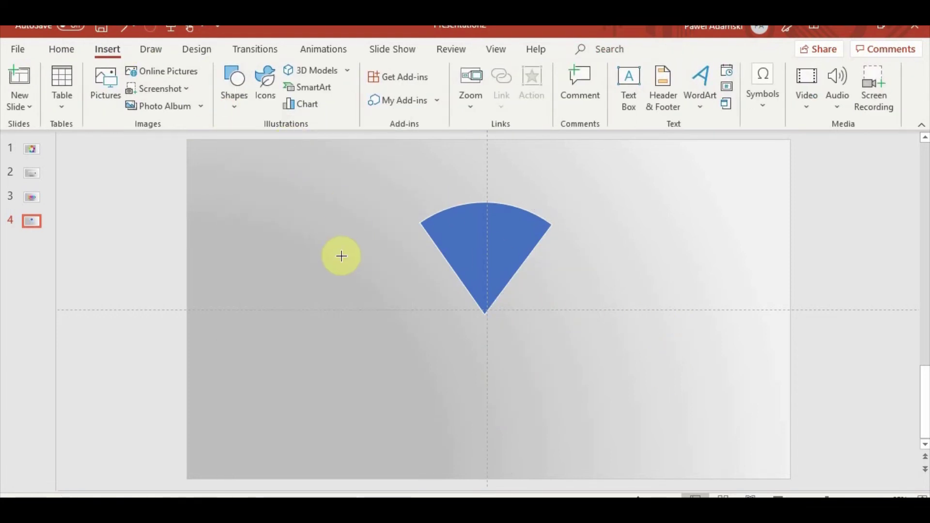
{"action": "left_click_drag", "start_coordinate": [469, 257], "coordinate": [539, 344]}
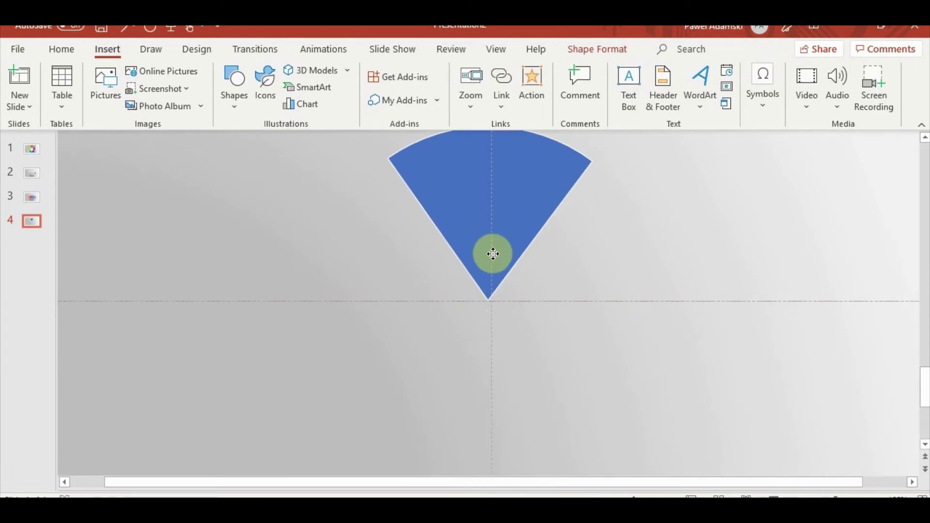
{"action": "scroll", "coordinate": [491, 255], "scroll_direction": "up", "scroll_amount": 2, "text": "ctrl"}
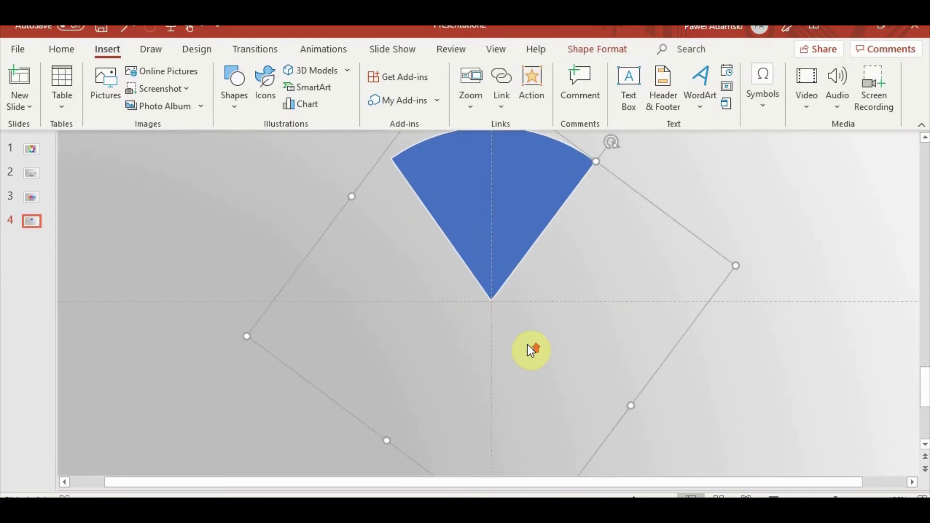
{"action": "scroll", "coordinate": [528, 345], "scroll_direction": "up", "scroll_amount": 1, "text": "ctrl"}
{"action": "scroll", "coordinate": [507, 287], "scroll_direction": "down", "scroll_amount": 2, "text": "ctrl"}
{"action": "scroll", "coordinate": [511, 291], "scroll_direction": "down", "scroll_amount": 1, "text": "ctrl"}
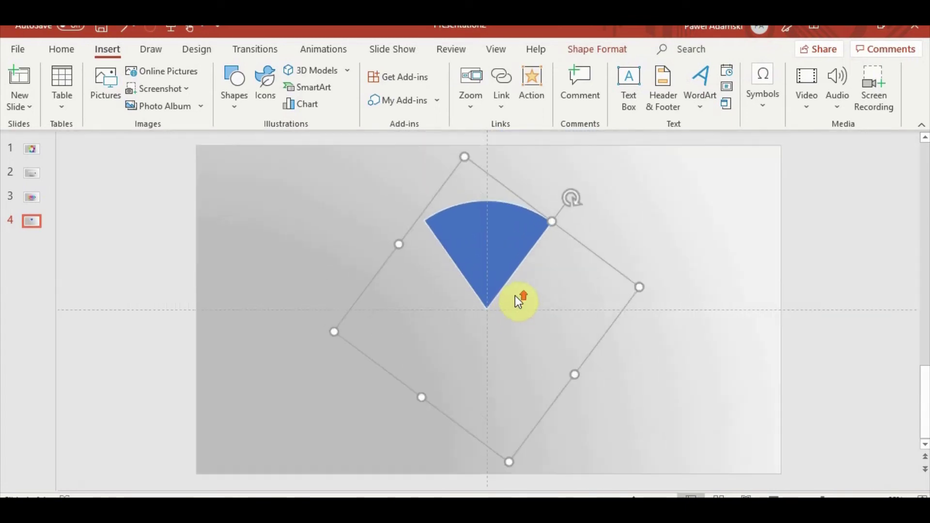
{"action": "left_click", "coordinate": [681, 354]}
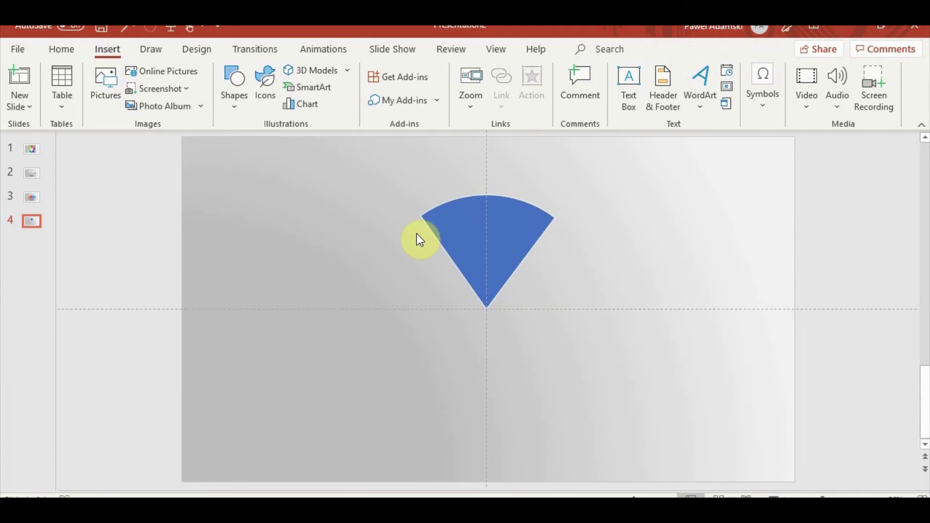
Paste a copy of the wedge and enlarge it with its tip near the slide centre.
{"action": "key", "text": "ctrl+v"}
{"action": "left_click", "coordinate": [511, 469]}
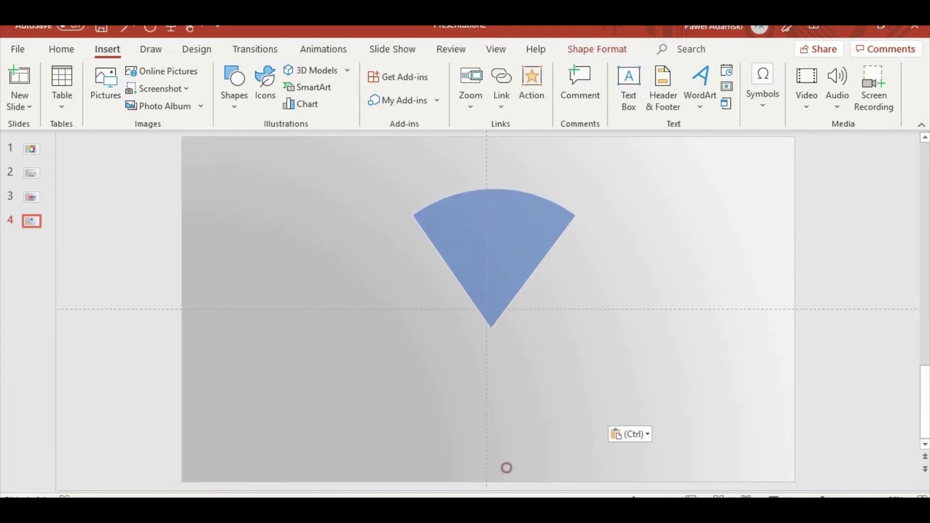
{"action": "mouse_move", "coordinate": [509, 254]}
{"action": "left_mouse_down"}
{"action": "mouse_move", "coordinate": [506, 238]}
{"action": "mouse_move", "coordinate": [507, 261]}
{"action": "mouse_move", "coordinate": [505, 245]}
{"action": "left_mouse_up"}
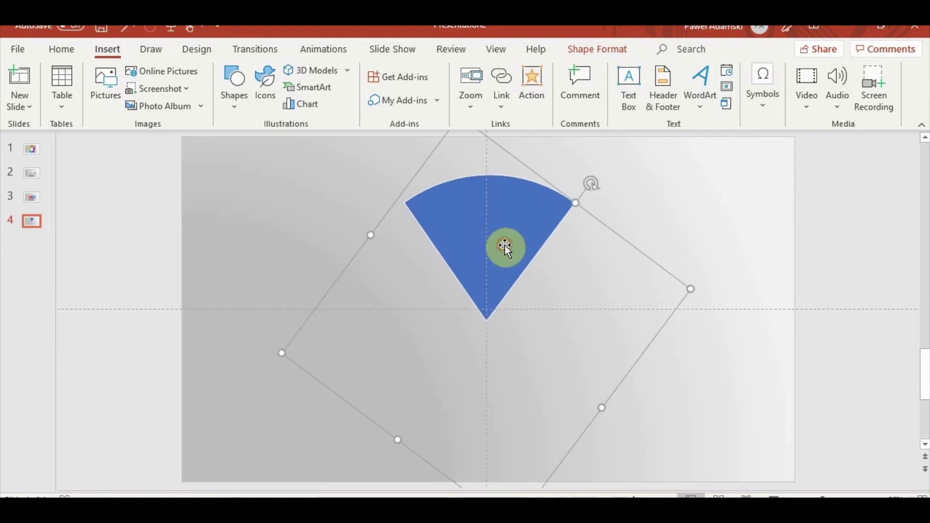
{"action": "key", "text": "ctrl+v"}
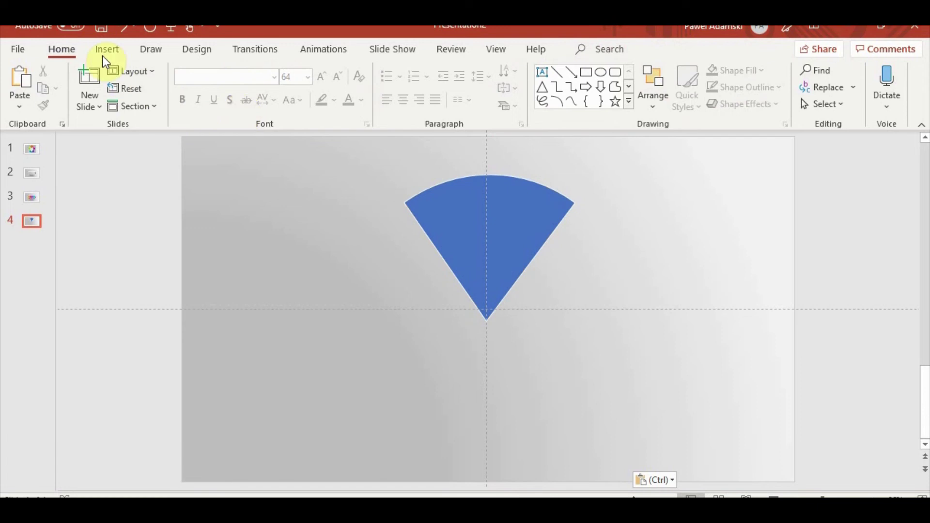
{"action": "left_click", "coordinate": [103, 54]}
Draw an oval circle centred on the slide guides and enlarge it to about 4.36 inches.
{"action": "left_click", "coordinate": [234, 97]}
{"action": "left_click", "coordinate": [286, 147]}
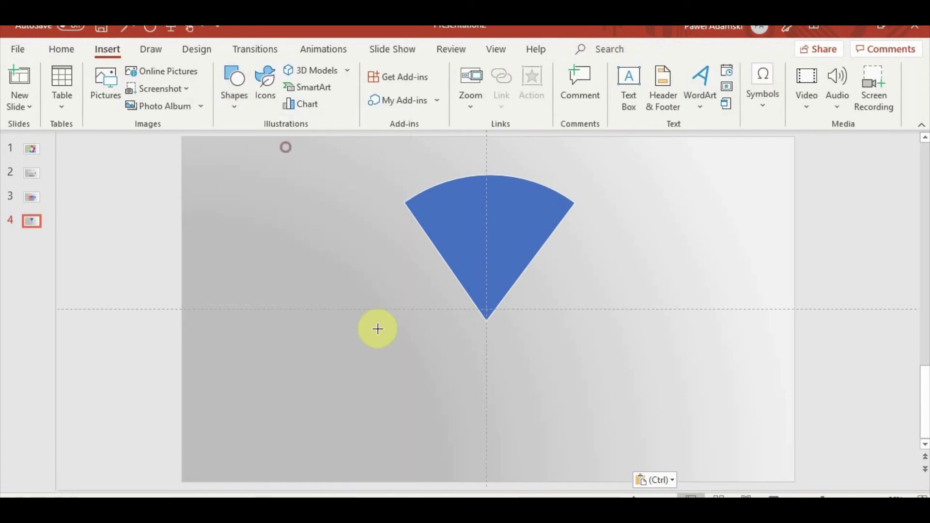
{"action": "left_click_drag", "start_coordinate": [334, 246], "coordinate": [581, 485]}
{"action": "mouse_move", "coordinate": [584, 245]}
{"action": "left_mouse_down"}
{"action": "mouse_move", "coordinate": [512, 321]}
{"action": "mouse_move", "coordinate": [519, 271]}
{"action": "left_mouse_up"}
{"action": "left_click_drag", "start_coordinate": [540, 334], "coordinate": [549, 317]}
{"action": "left_click_drag", "start_coordinate": [554, 238], "coordinate": [578, 219]}
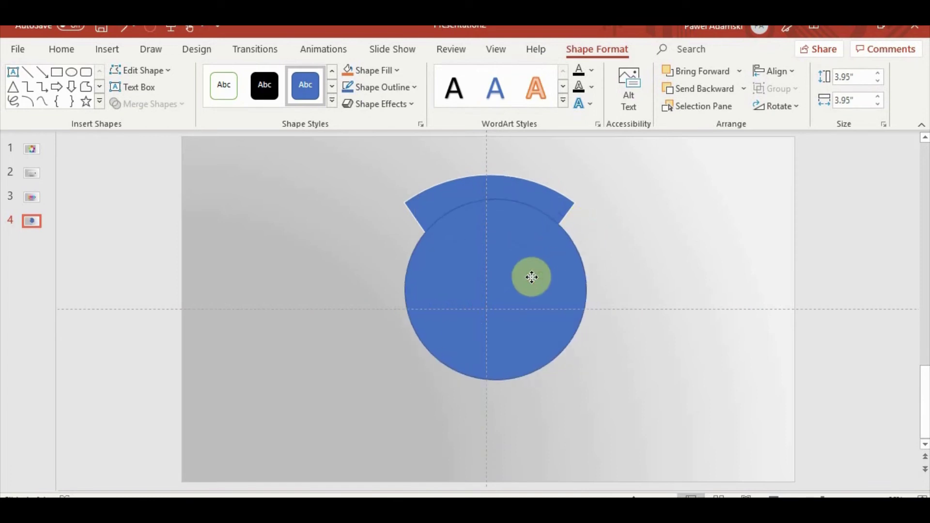
{"action": "left_click_drag", "start_coordinate": [520, 296], "coordinate": [520, 296]}
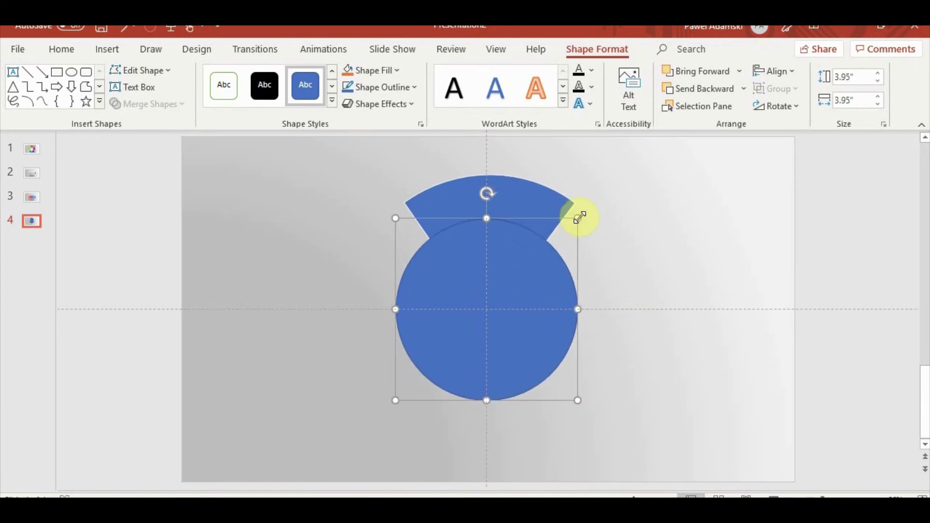
{"action": "left_click_drag", "start_coordinate": [579, 218], "coordinate": [589, 208]}
{"action": "left_click_drag", "start_coordinate": [548, 271], "coordinate": [553, 286]}
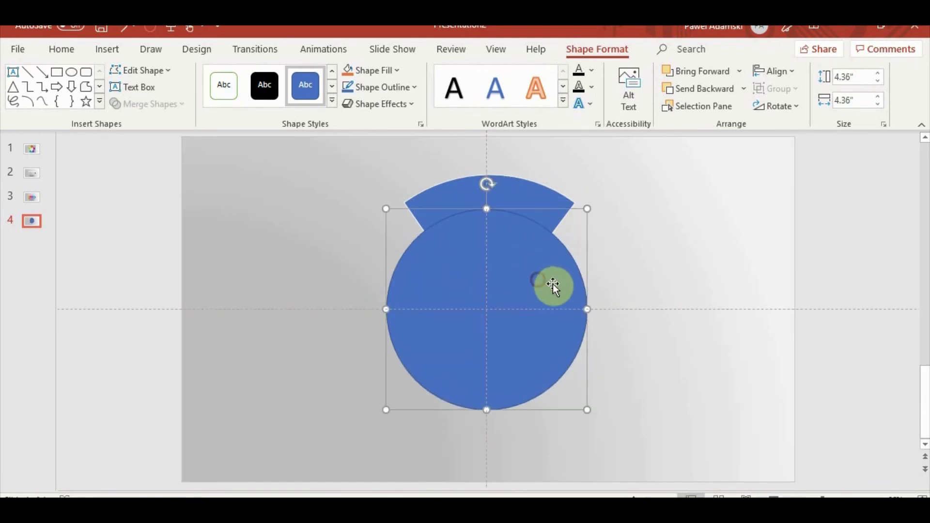
Move the rotated wedge onto the circle's top and bring it in front.
{"action": "left_click", "coordinate": [528, 198]}
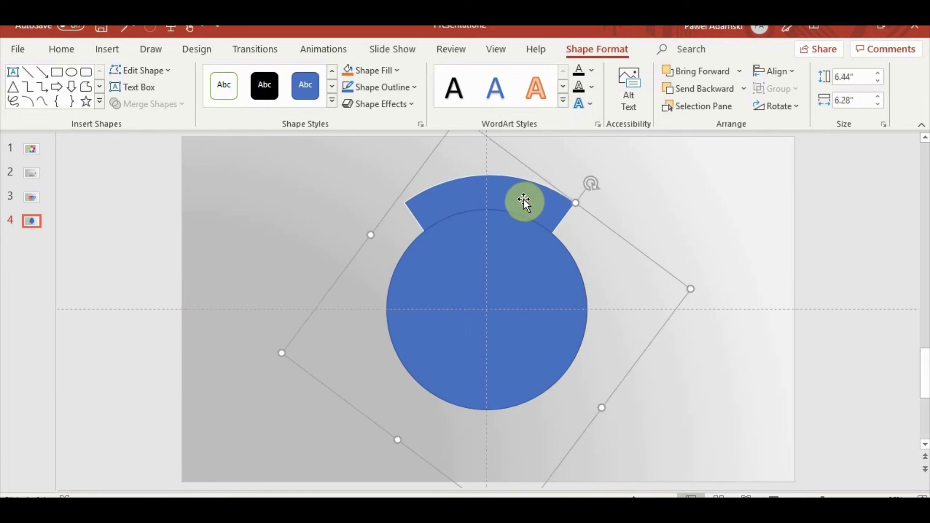
{"action": "left_click_drag", "start_coordinate": [525, 201], "coordinate": [515, 169]}
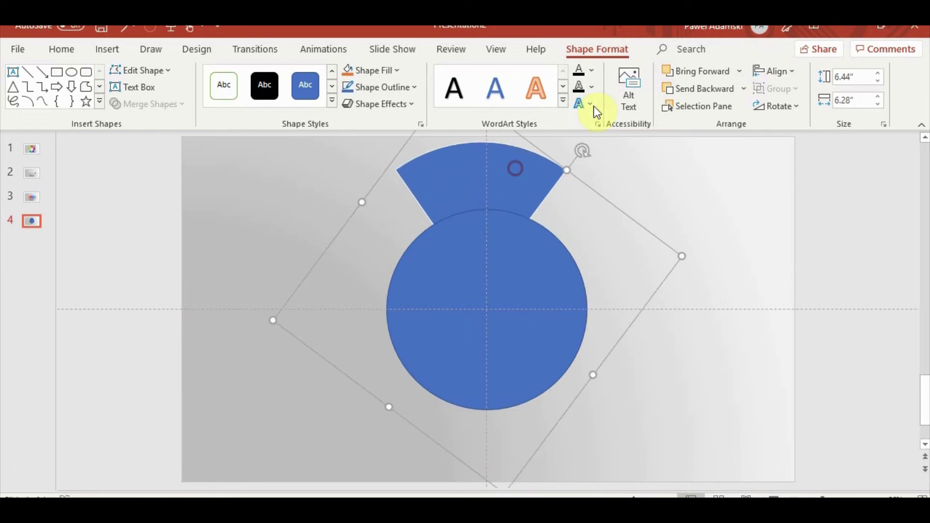
{"action": "left_click", "coordinate": [740, 72]}
{"action": "left_click", "coordinate": [730, 108]}
{"action": "left_click_drag", "start_coordinate": [515, 204], "coordinate": [527, 234]}
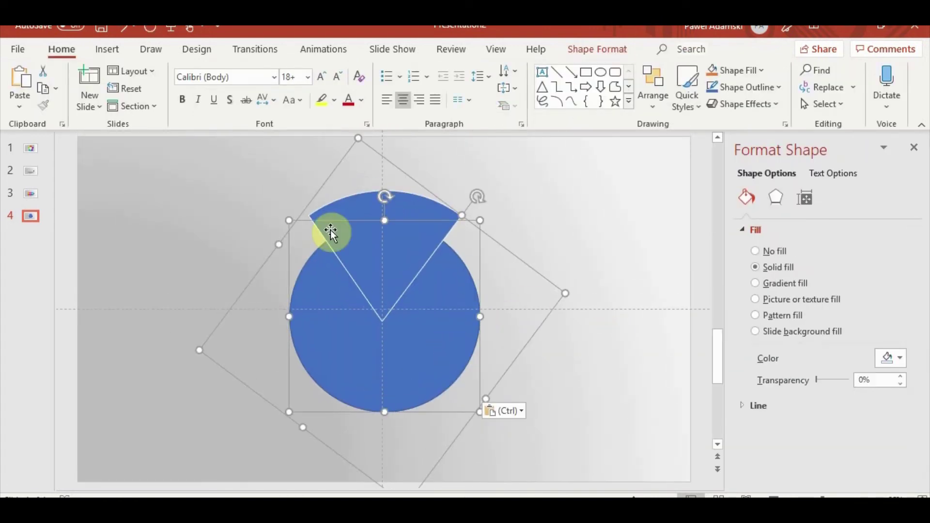
Merge Shapes > Subtract the circle from the wedge, leaving a curved arc band.
{"action": "left_click", "coordinate": [597, 49]}
{"action": "left_click", "coordinate": [148, 104]}
{"action": "left_click", "coordinate": [156, 205]}
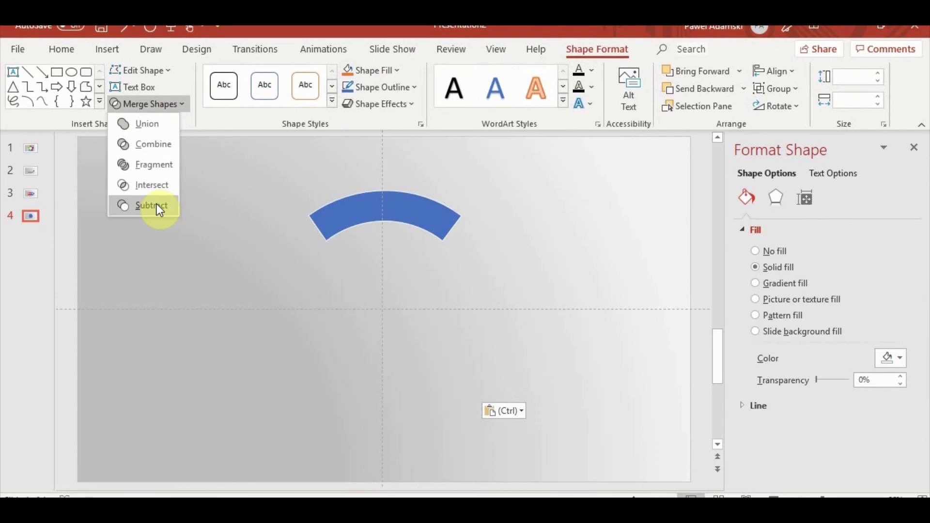
{"action": "left_click", "coordinate": [156, 205]}
{"action": "left_click", "coordinate": [484, 327]}
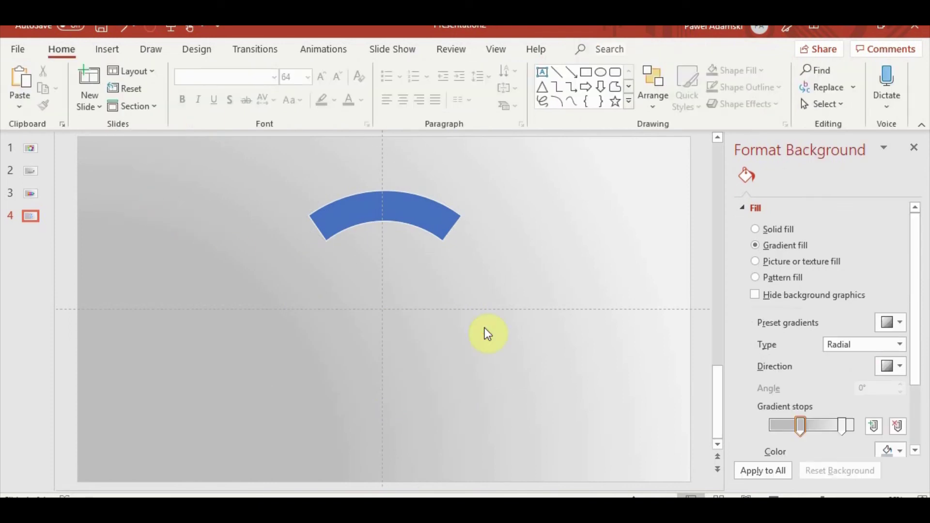
{"action": "left_click", "coordinate": [116, 49]}
Draw a circle over the arc's centre and Union it with the arcs into one shape.
{"action": "left_click", "coordinate": [234, 92]}
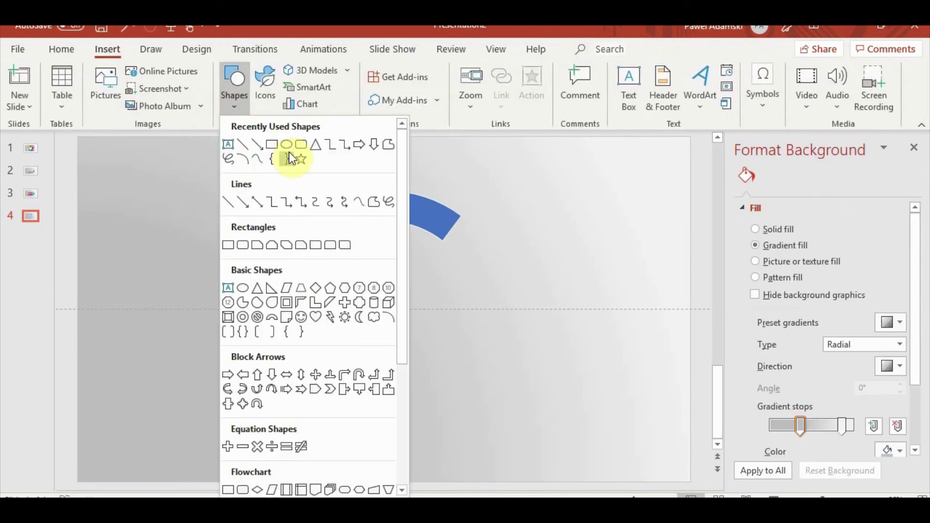
{"action": "left_click", "coordinate": [286, 149]}
{"action": "mouse_move", "coordinate": [349, 177]}
{"action": "left_mouse_down"}
{"action": "mouse_move", "coordinate": [416, 244]}
{"action": "mouse_move", "coordinate": [394, 230]}
{"action": "left_mouse_up"}
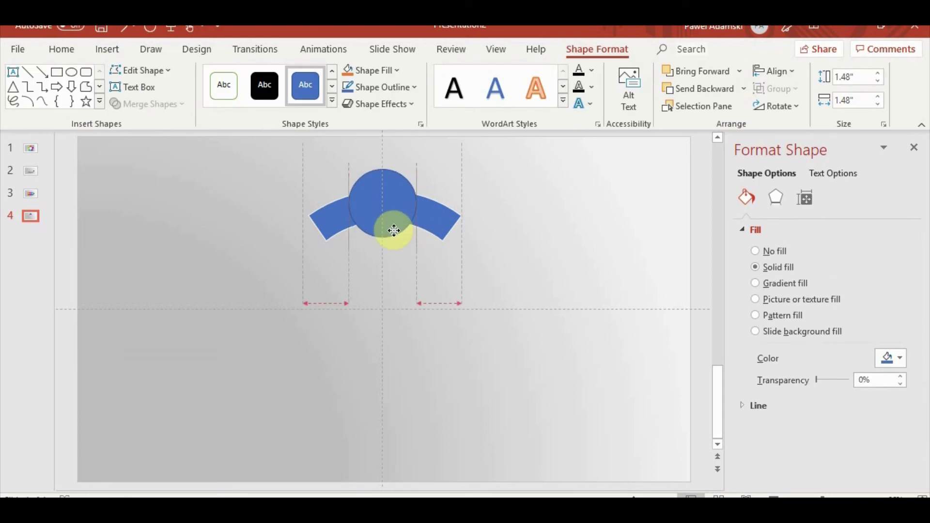
{"action": "left_click", "coordinate": [535, 303]}
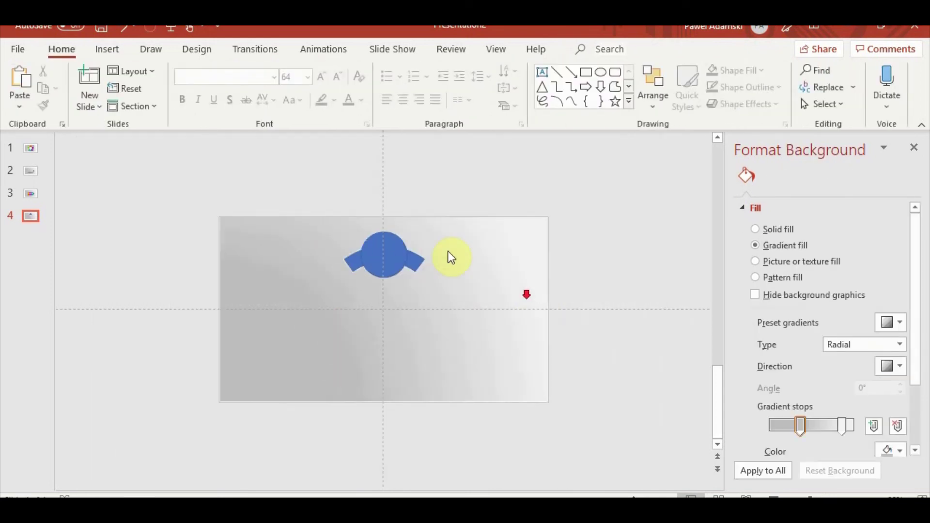
{"action": "left_click", "coordinate": [435, 228]}
{"action": "left_click", "coordinate": [376, 205], "text": "shift"}
{"action": "left_click", "coordinate": [598, 49]}
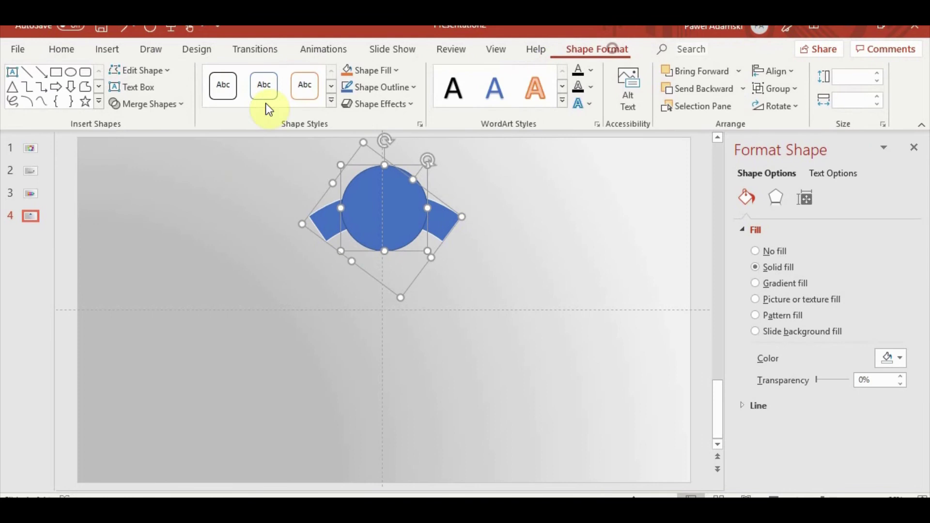
{"action": "left_click", "coordinate": [148, 104]}
{"action": "left_click", "coordinate": [162, 124]}
{"action": "left_click", "coordinate": [429, 372]}
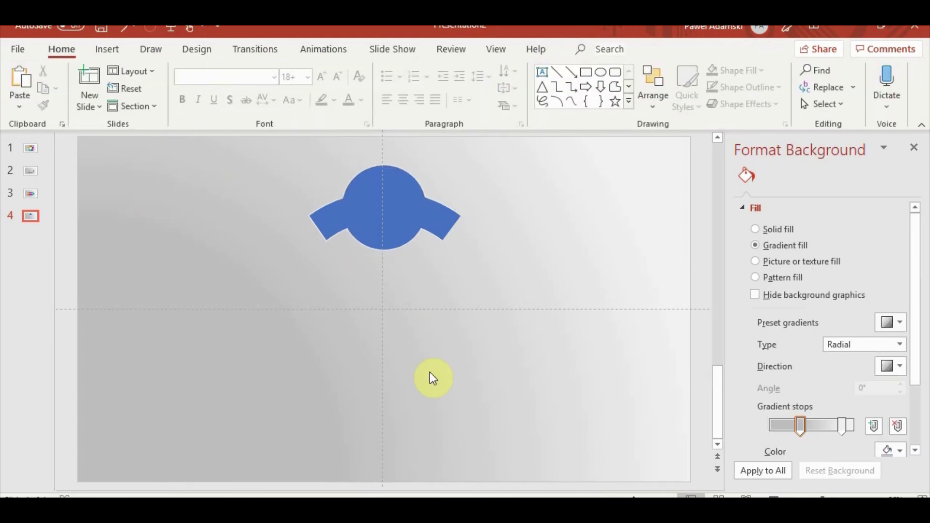
{"action": "left_click", "coordinate": [333, 228]}
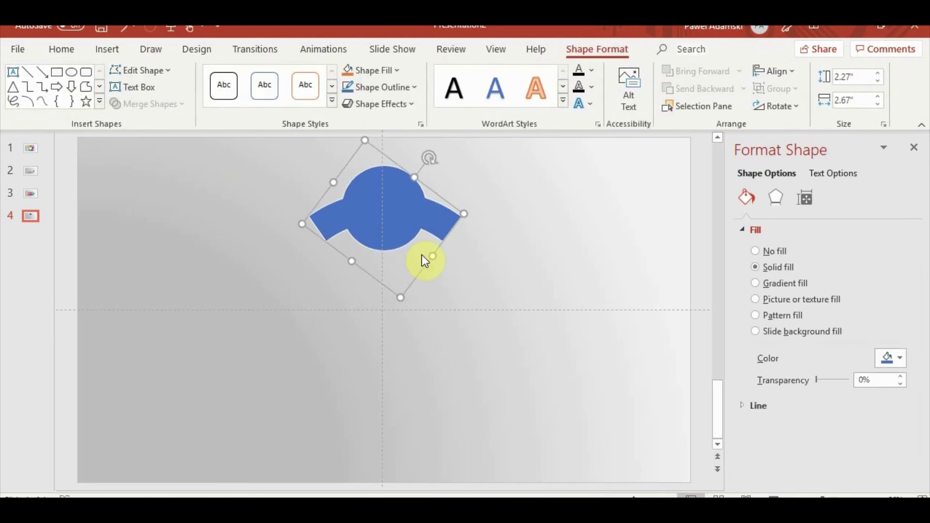
{"action": "left_click", "coordinate": [422, 255]}
Draw a 1.38-inch circle at the centre and Subtract it to form a hollow ring.
{"action": "left_click", "coordinate": [107, 54]}
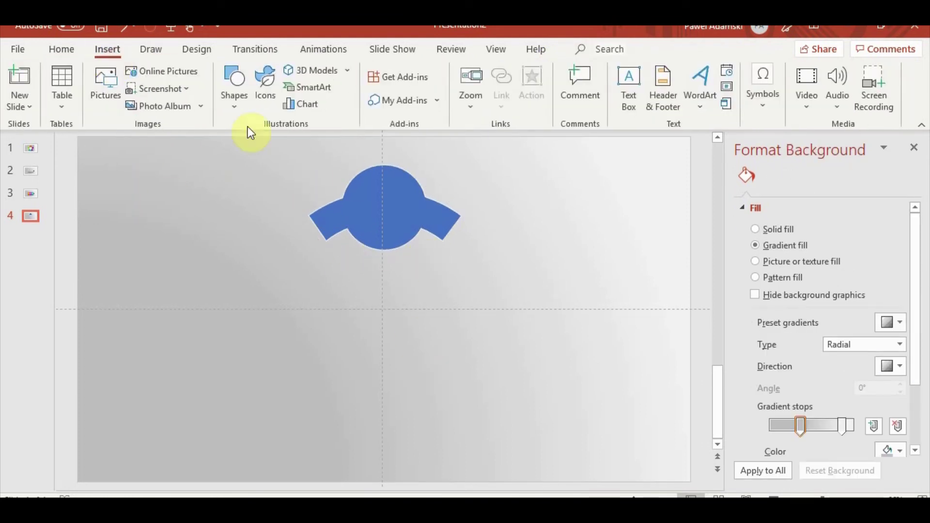
{"action": "left_click", "coordinate": [242, 109]}
{"action": "left_click", "coordinate": [300, 154]}
{"action": "mouse_move", "coordinate": [369, 316]}
{"action": "left_mouse_down"}
{"action": "mouse_move", "coordinate": [428, 357]}
{"action": "mouse_move", "coordinate": [384, 212]}
{"action": "left_mouse_up"}
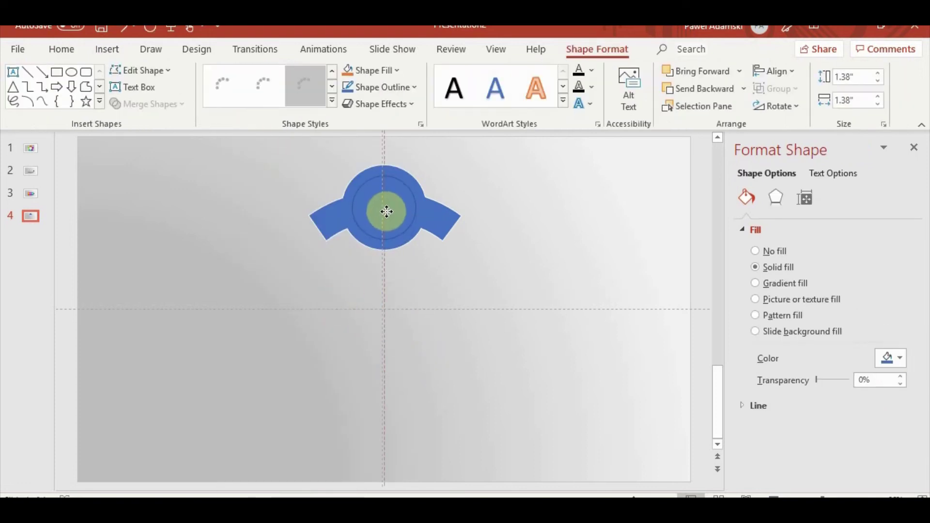
{"action": "key", "text": "ctrl+a"}
{"action": "key", "text": "ctrl+v"}
{"action": "left_click", "coordinate": [345, 232]}
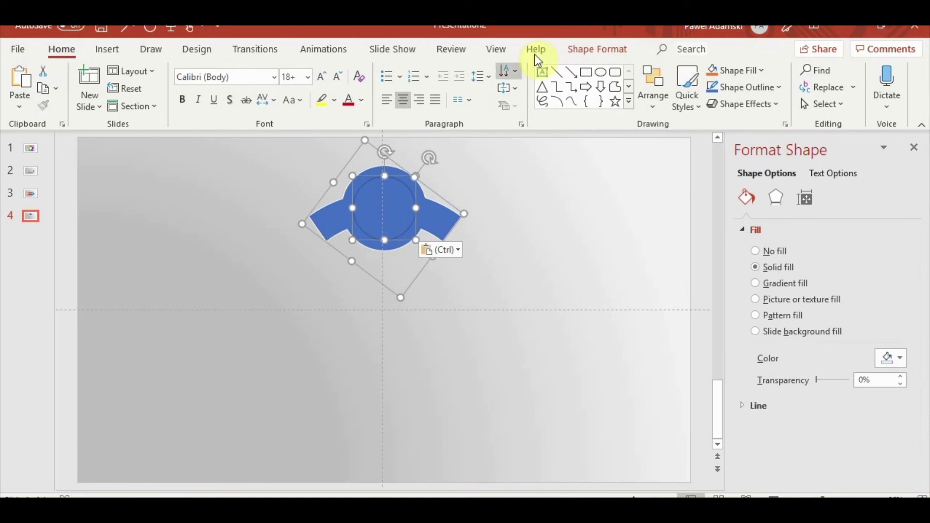
{"action": "left_click", "coordinate": [598, 49]}
{"action": "left_click", "coordinate": [174, 105]}
{"action": "left_click", "coordinate": [140, 209]}
Draw a 1.48-inch oval circle filling the ring's hollow centre.
{"action": "left_click", "coordinate": [423, 360]}
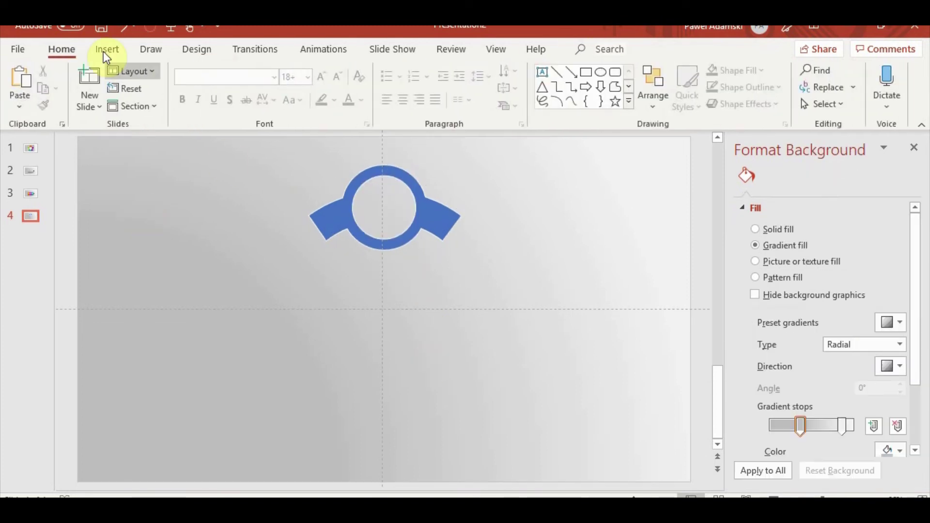
{"action": "left_click", "coordinate": [98, 51]}
{"action": "left_click", "coordinate": [232, 92]}
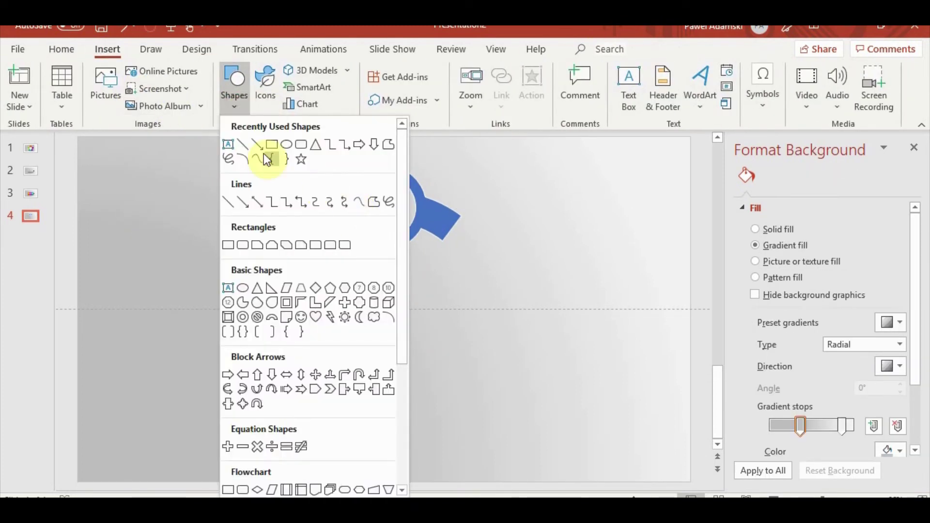
{"action": "left_click", "coordinate": [284, 146]}
{"action": "left_click_drag", "start_coordinate": [342, 166], "coordinate": [420, 250]}
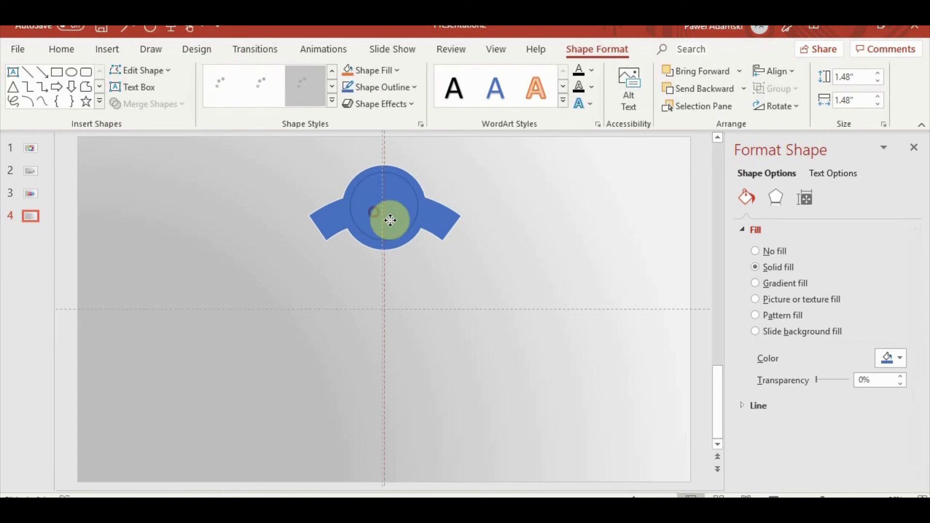
Send the inner circle to the back behind the ring and set No Outline on the shapes.
{"action": "left_click", "coordinate": [743, 89]}
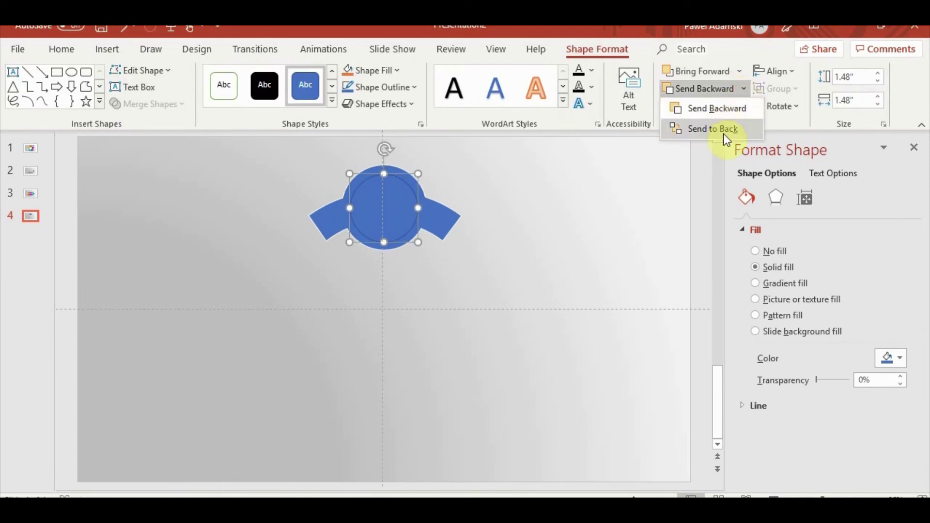
{"action": "left_click", "coordinate": [717, 129]}
{"action": "left_click", "coordinate": [516, 330]}
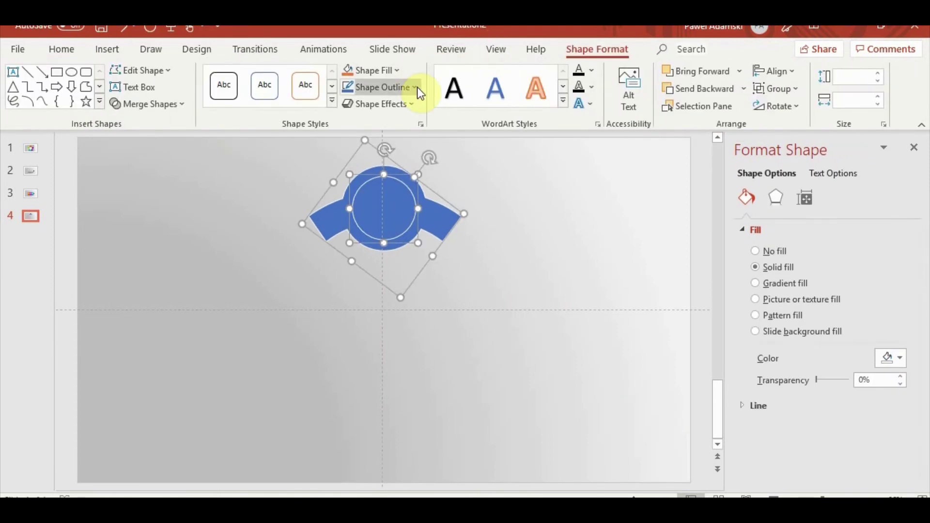
{"action": "left_click", "coordinate": [417, 86]}
{"action": "left_click", "coordinate": [376, 288]}
{"action": "left_click", "coordinate": [509, 293]}
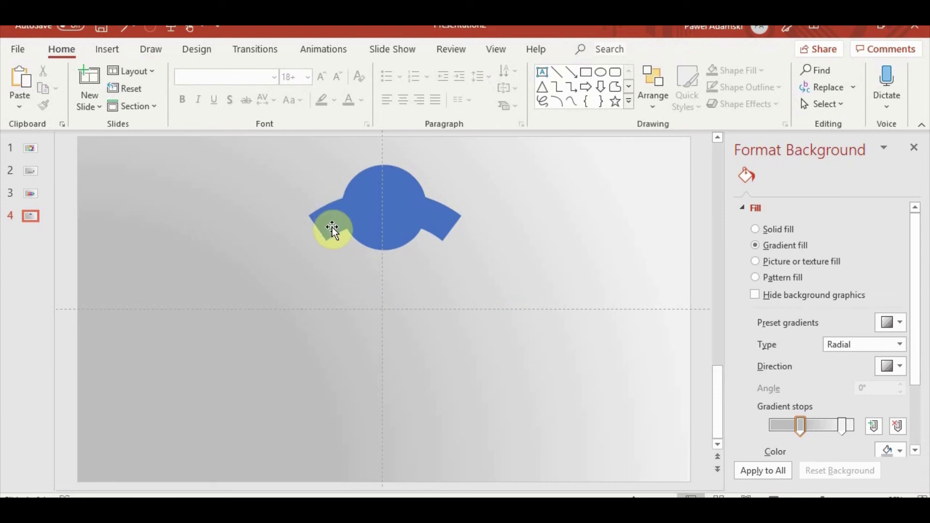
{"action": "left_click", "coordinate": [347, 216]}
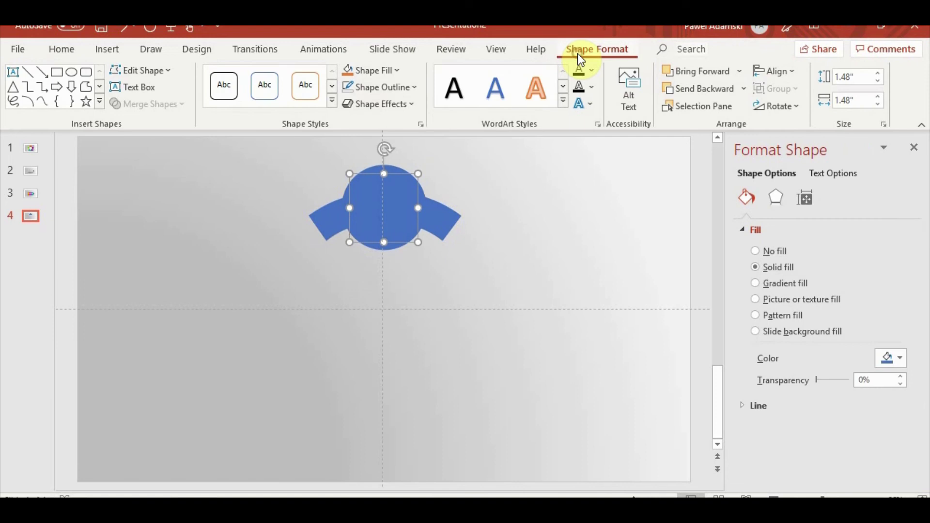
Apply an Inner shadow preset to the blue circle and expand its shadow settings.
{"action": "left_click", "coordinate": [414, 104]}
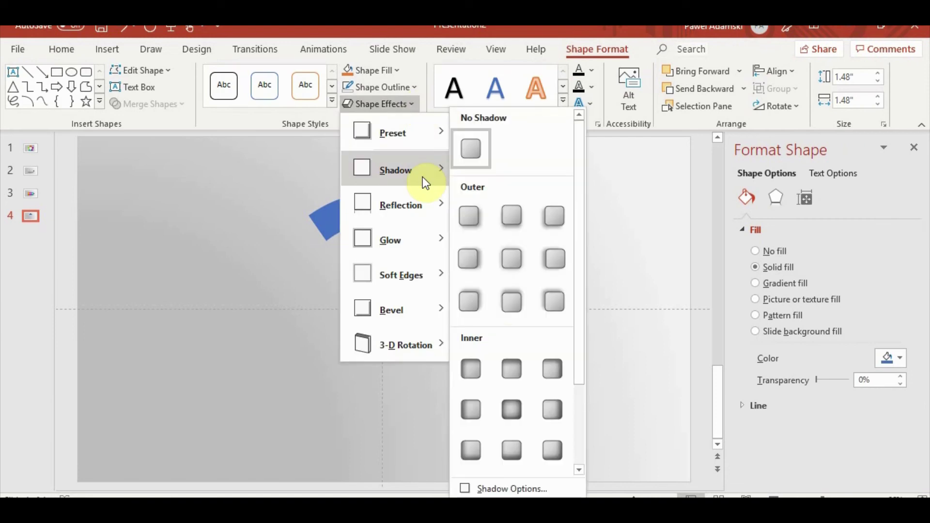
{"action": "left_click", "coordinate": [473, 404]}
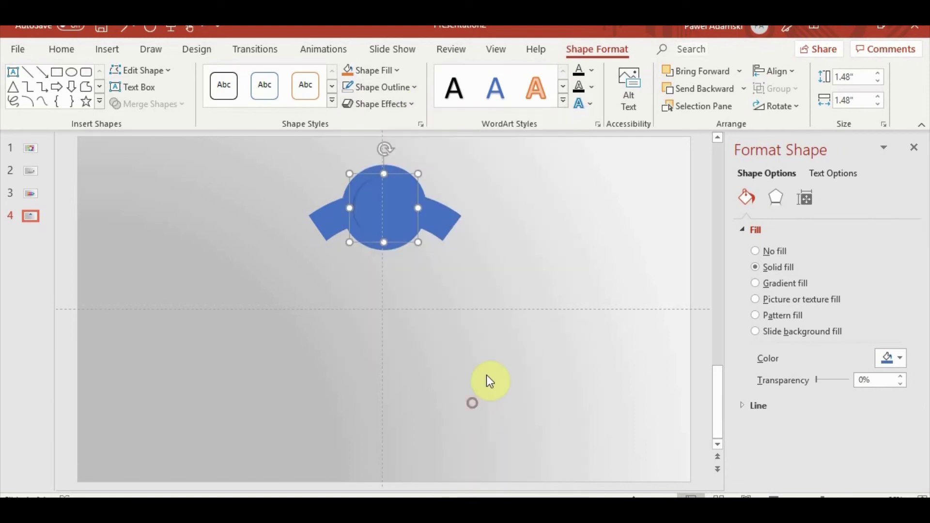
{"action": "left_click", "coordinate": [775, 197]}
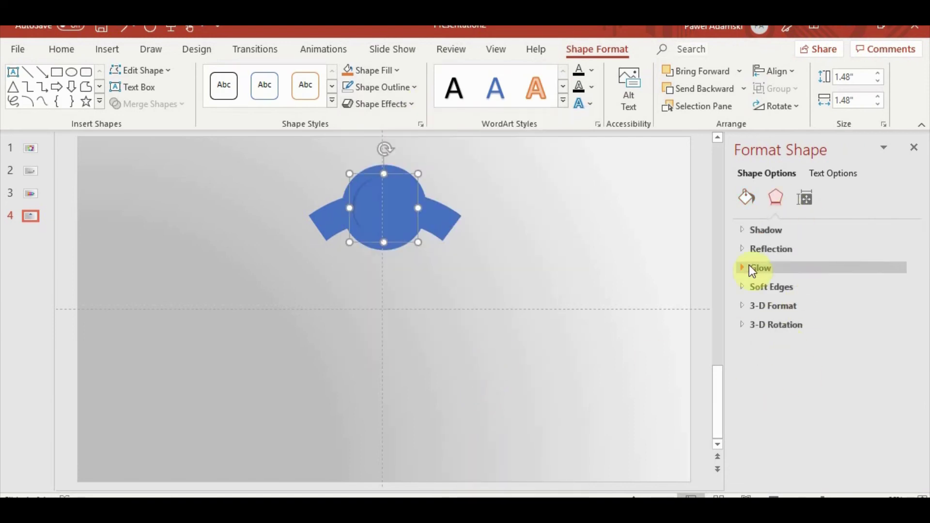
{"action": "left_click", "coordinate": [750, 230]}
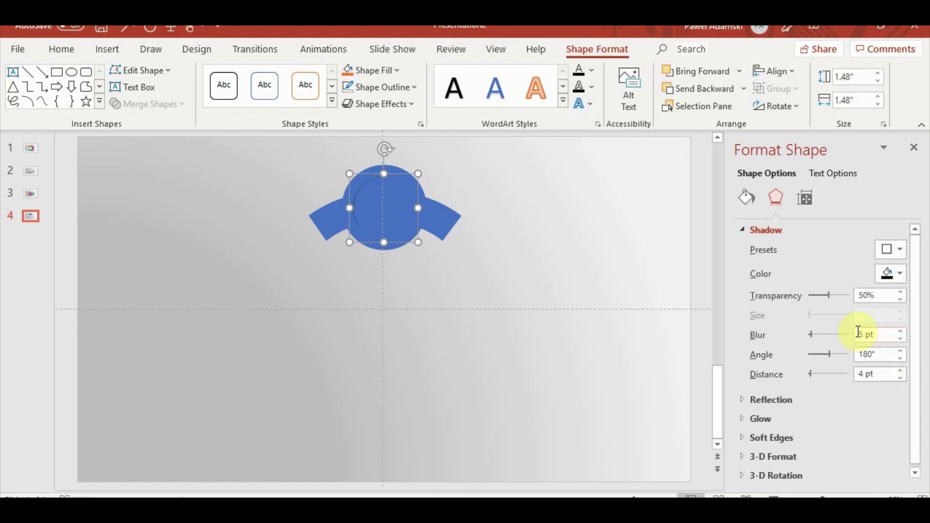
Set the shadow distance to 8 pt, transparency to 34% and blur to 40 pt.
{"action": "left_click", "coordinate": [900, 332]}
{"action": "left_click", "coordinate": [900, 331]}
{"action": "left_click", "coordinate": [900, 331]}
{"action": "left_click", "coordinate": [902, 370]}
{"action": "left_click", "coordinate": [902, 370]}
{"action": "left_click", "coordinate": [903, 371]}
{"action": "left_click", "coordinate": [902, 370]}
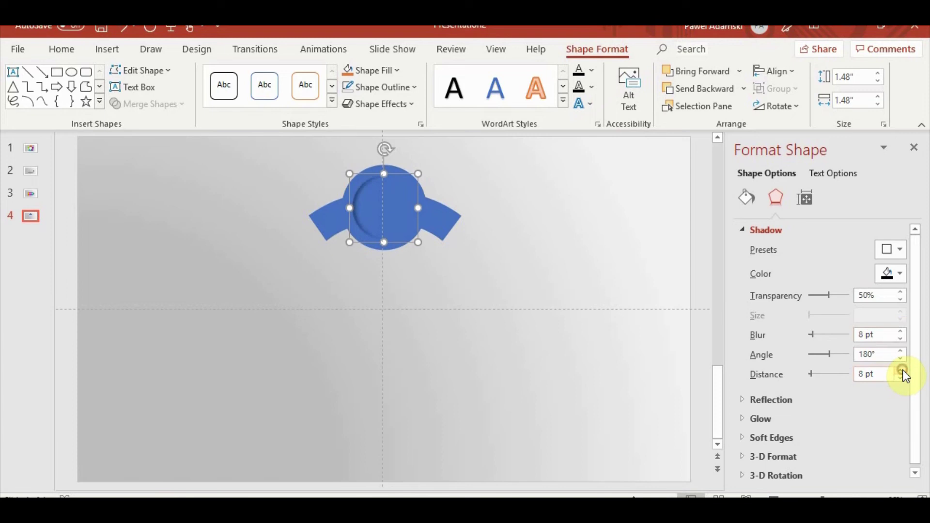
{"action": "left_click", "coordinate": [902, 301]}
{"action": "left_click", "coordinate": [902, 300]}
{"action": "left_click", "coordinate": [902, 301]}
{"action": "left_click", "coordinate": [902, 300]}
{"action": "left_click_drag", "start_coordinate": [815, 335], "coordinate": [820, 334]}
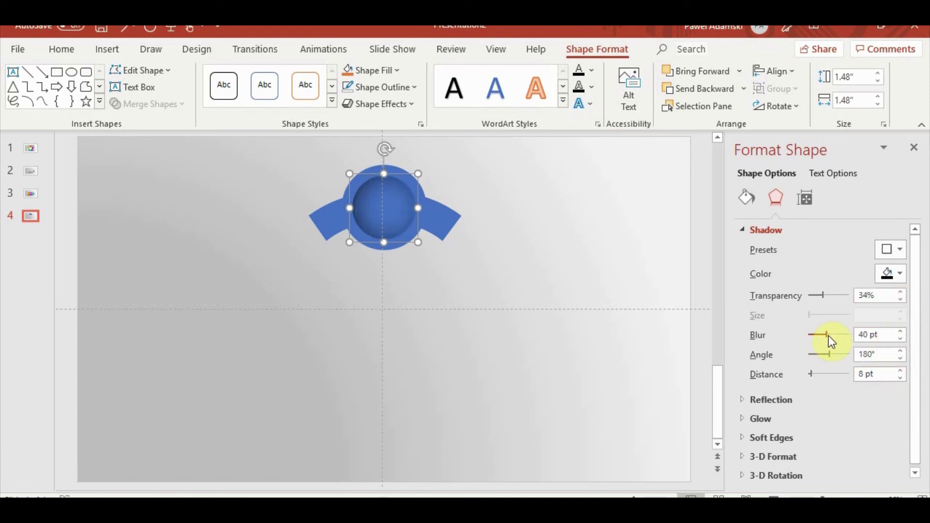
{"action": "left_click", "coordinate": [542, 340]}
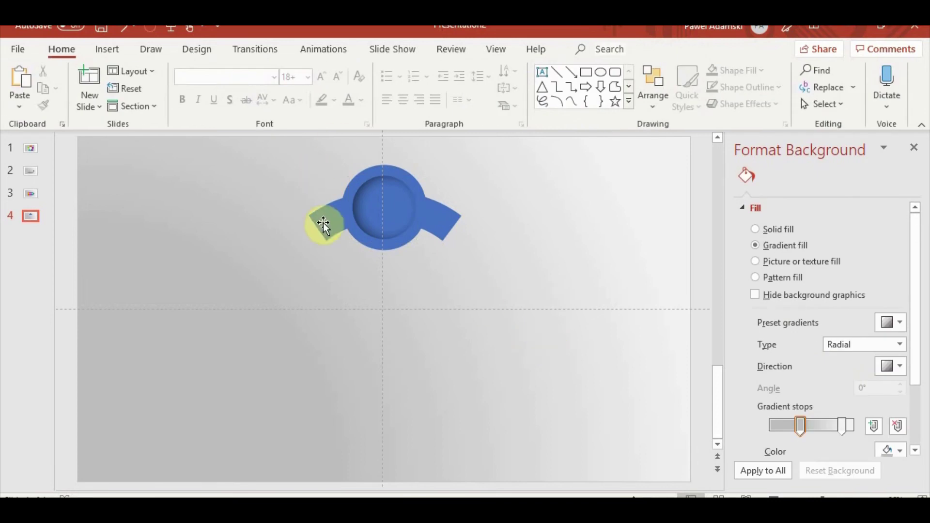
Format-paint the orange gradient from slide 3's battery column onto slide 4's ring shape.
{"action": "left_click", "coordinate": [28, 194]}
{"action": "left_click", "coordinate": [300, 341]}
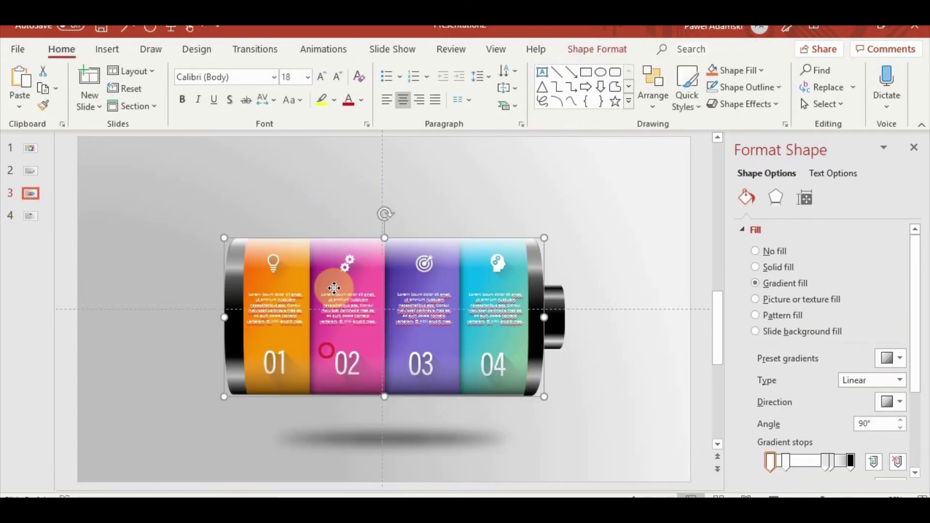
{"action": "left_click", "coordinate": [297, 357]}
{"action": "left_click", "coordinate": [297, 343]}
{"action": "left_click", "coordinate": [294, 344]}
{"action": "left_click", "coordinate": [304, 339]}
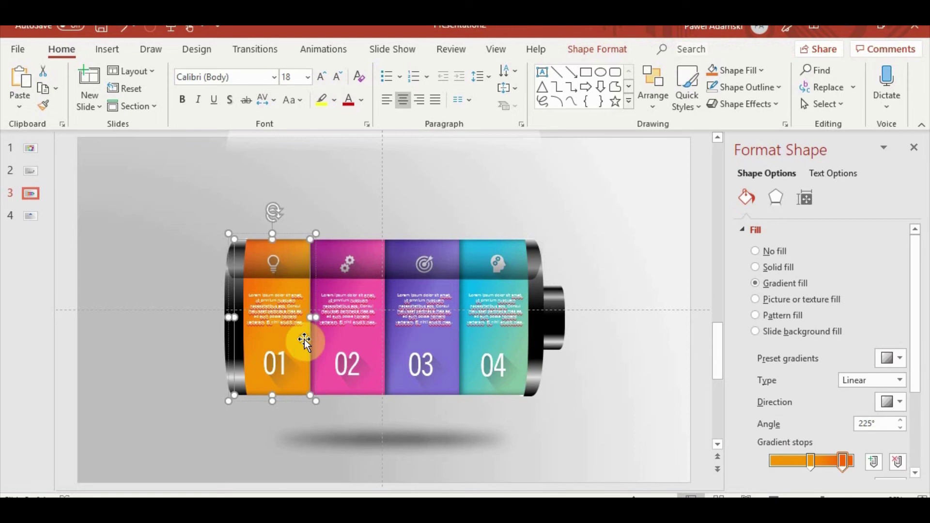
{"action": "left_click", "coordinate": [43, 106]}
{"action": "left_click", "coordinate": [32, 214]}
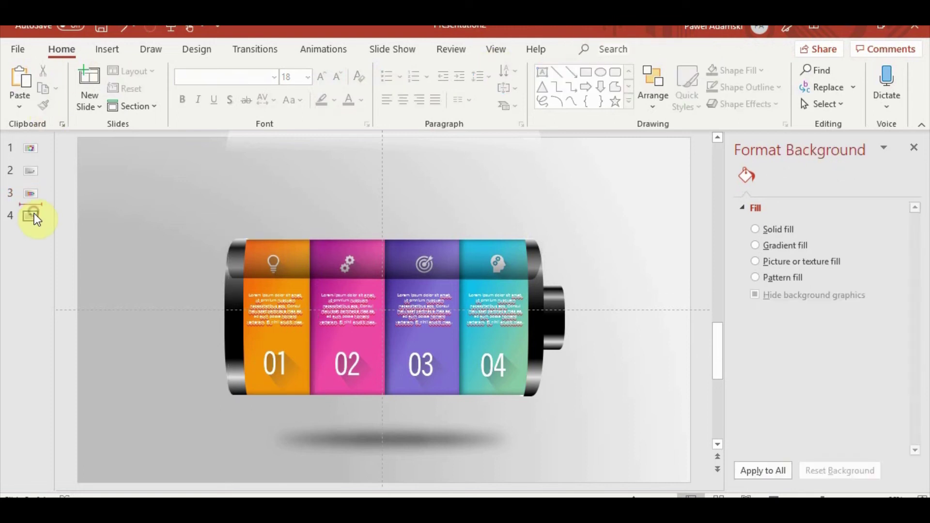
{"action": "left_click", "coordinate": [329, 220]}
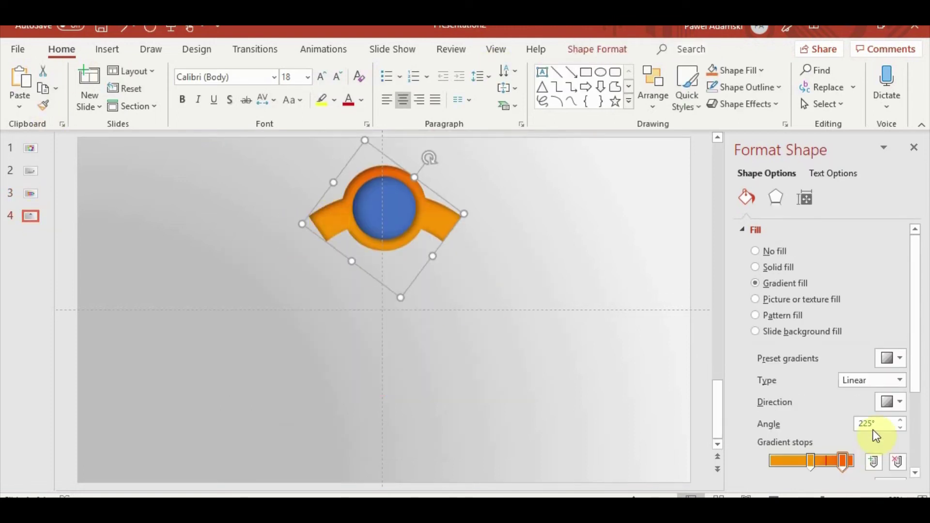
Choose a gradient Direction preset so the angle reads 180°.
{"action": "left_click", "coordinate": [897, 380]}
{"action": "left_click", "coordinate": [897, 380]}
{"action": "left_click", "coordinate": [899, 364]}
{"action": "left_click", "coordinate": [899, 363]}
{"action": "left_click", "coordinate": [899, 402]}
{"action": "left_click", "coordinate": [914, 429]}
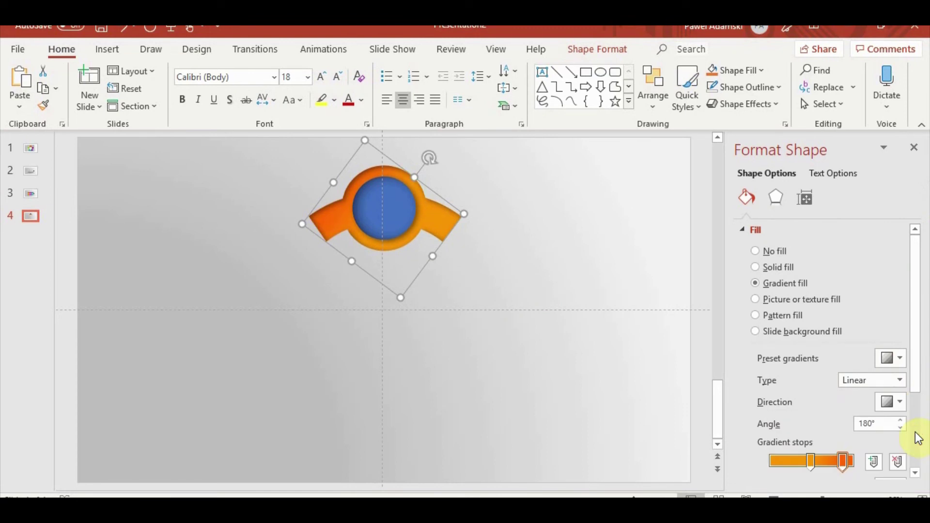
{"action": "left_click", "coordinate": [622, 272]}
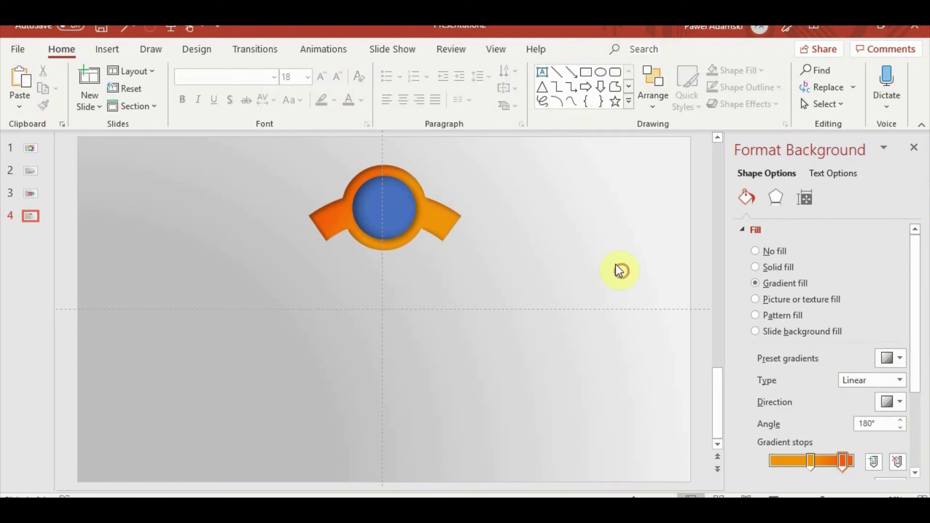
{"action": "left_click", "coordinate": [397, 212]}
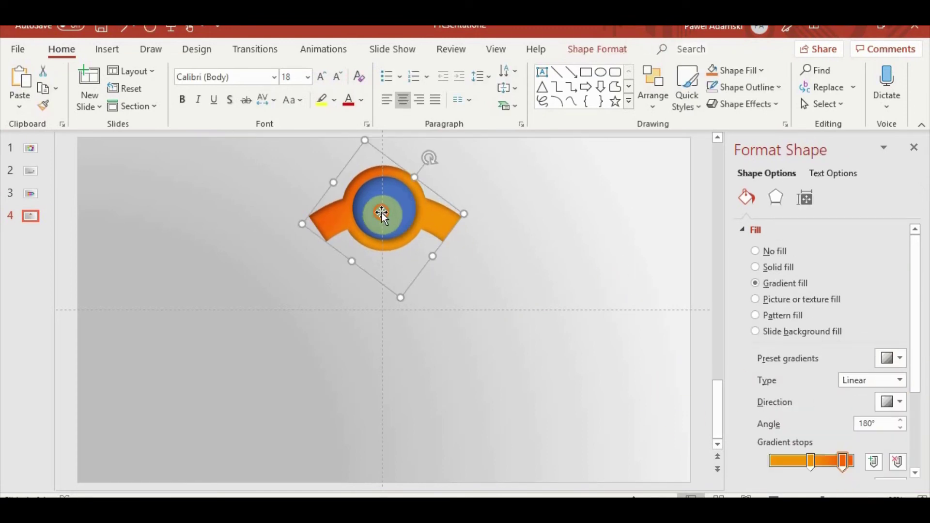
Send the ribbon frame to the back, behind the inner circle.
{"action": "left_click_drag", "start_coordinate": [382, 214], "coordinate": [380, 188]}
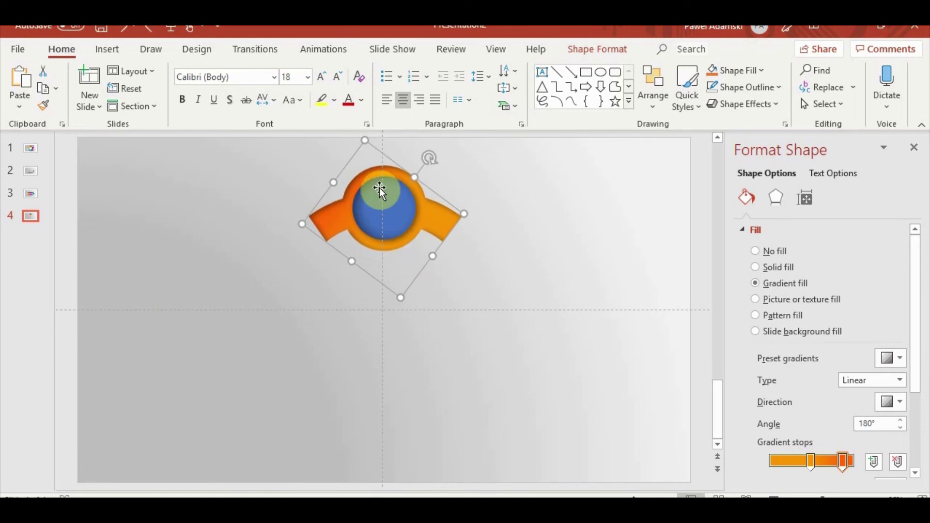
{"action": "left_click", "coordinate": [538, 297]}
{"action": "left_click", "coordinate": [411, 218]}
{"action": "left_click", "coordinate": [597, 49]}
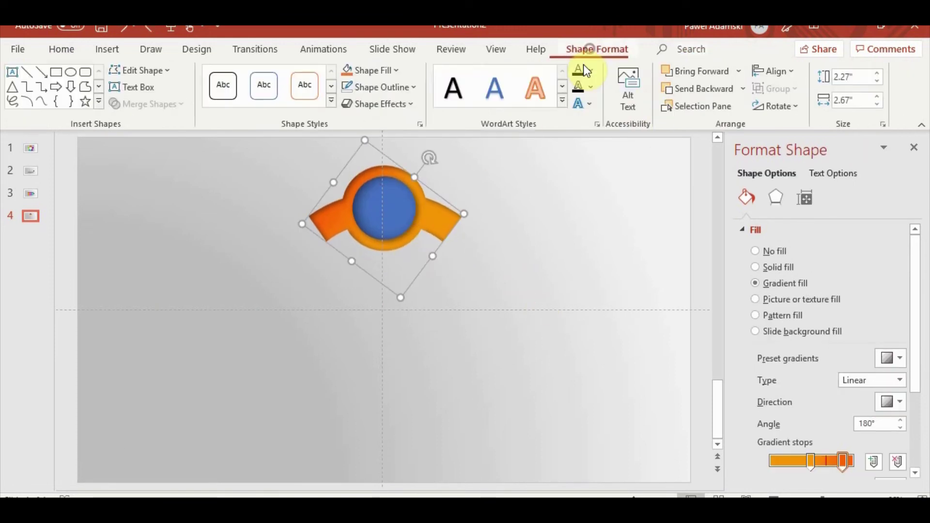
{"action": "left_click", "coordinate": [743, 88]}
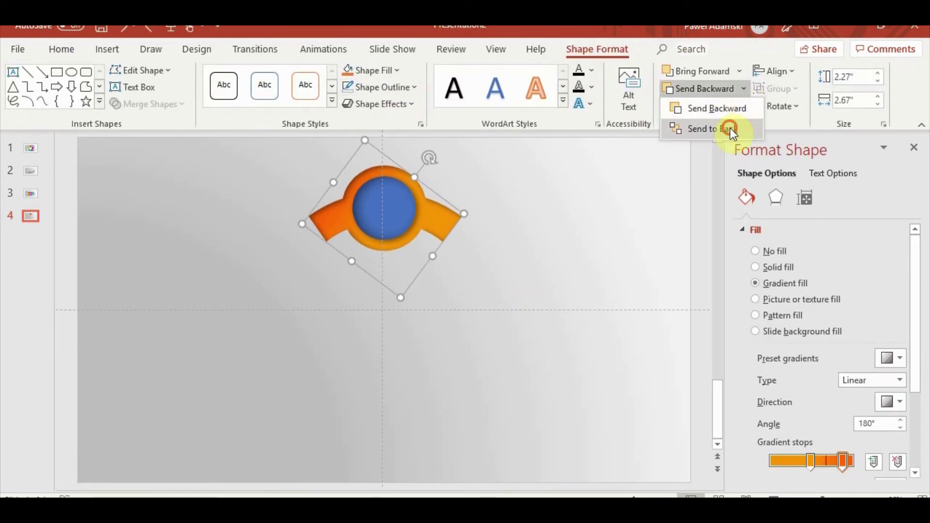
{"action": "left_click", "coordinate": [731, 128]}
Fill the blue inner circle with solid orange.
{"action": "left_click", "coordinate": [582, 268]}
{"action": "left_click", "coordinate": [373, 216]}
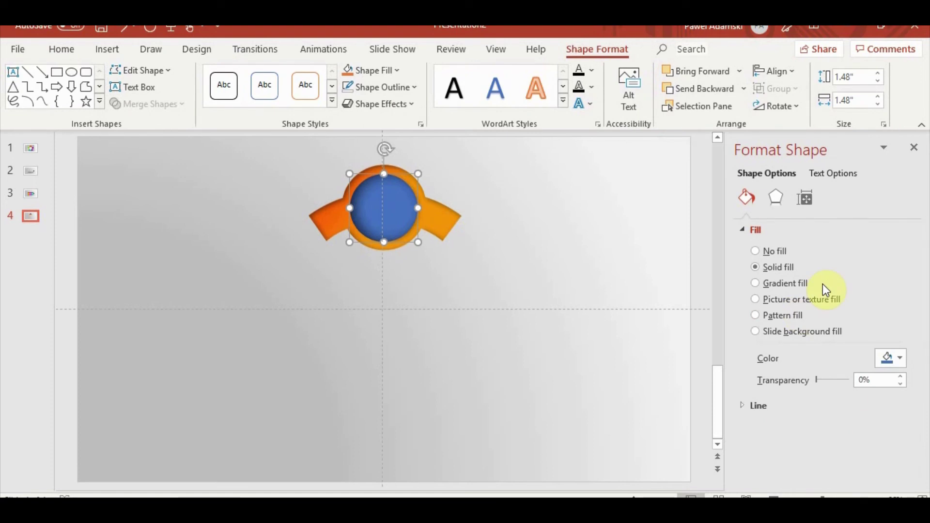
{"action": "left_click", "coordinate": [888, 361]}
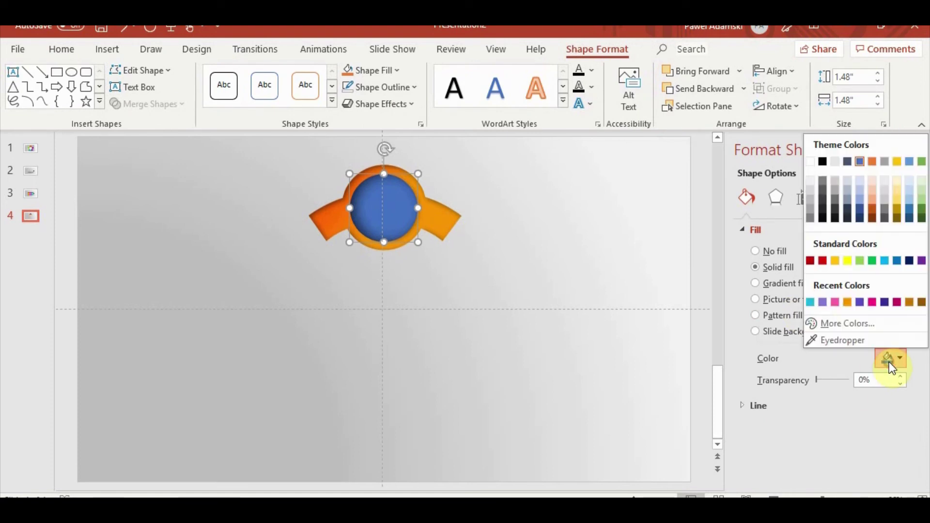
{"action": "left_click", "coordinate": [848, 302]}
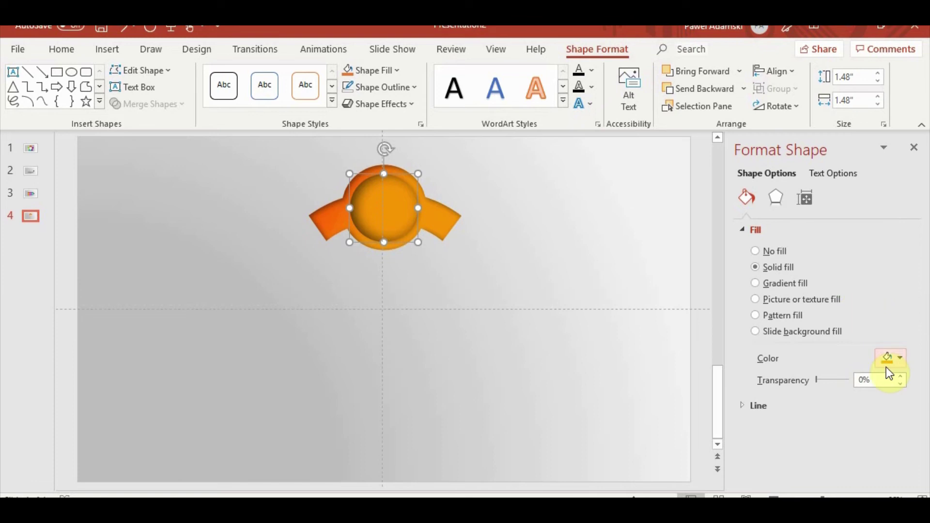
{"action": "left_click", "coordinate": [571, 390]}
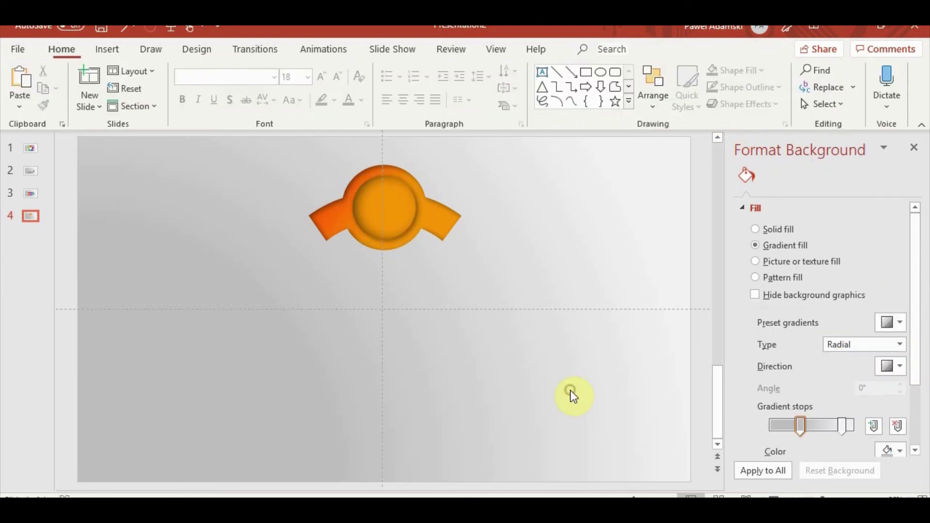
{"action": "left_click", "coordinate": [400, 224]}
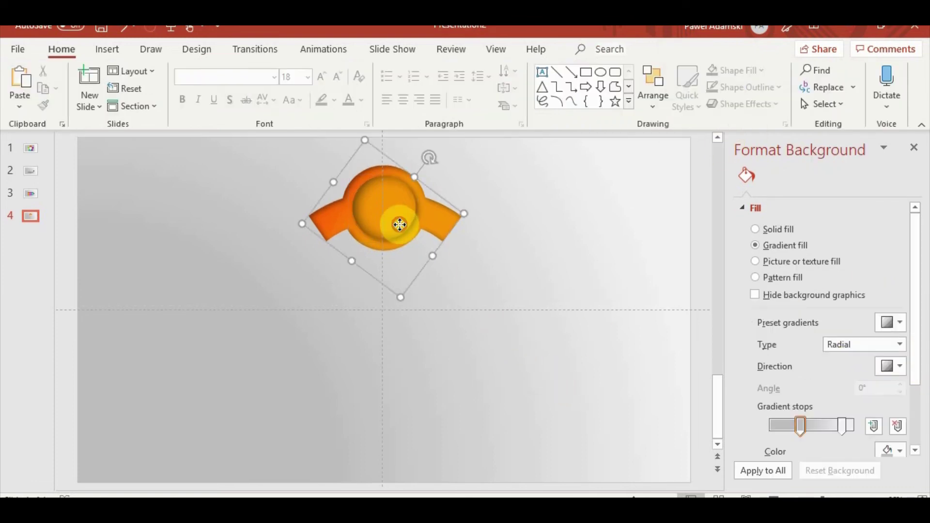
{"action": "left_click", "coordinate": [464, 321]}
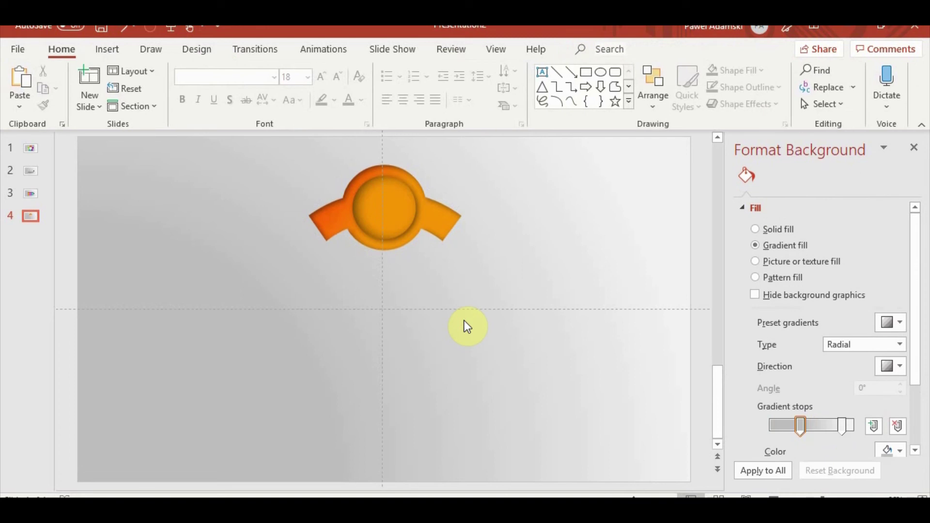
{"action": "left_click", "coordinate": [376, 222]}
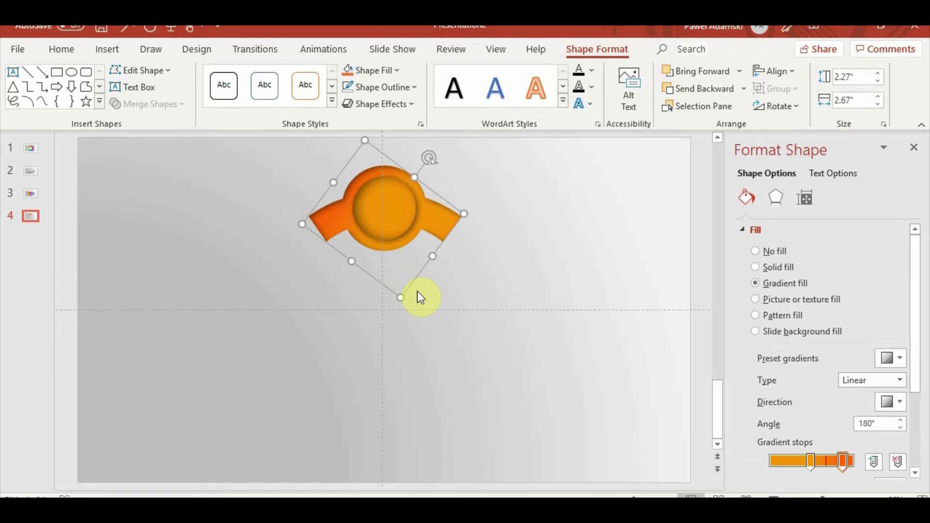
Remove the ribbon frame's shadow with the No Shadow preset.
{"action": "key", "text": "Tab"}
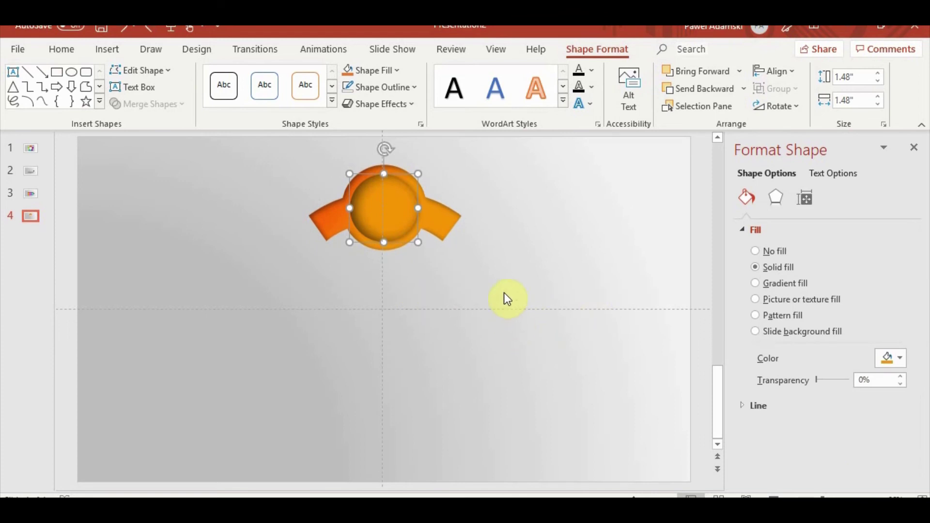
{"action": "left_click", "coordinate": [779, 196]}
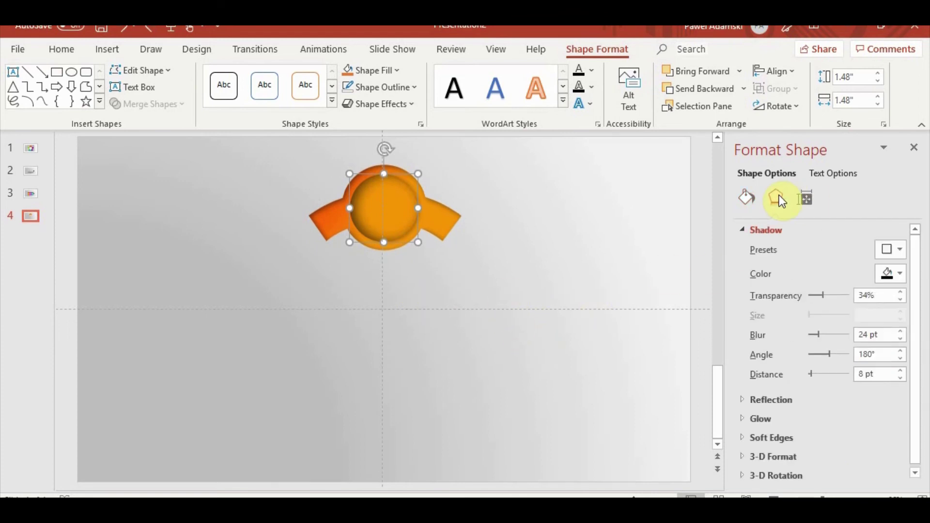
{"action": "key", "text": "ctrl+z"}
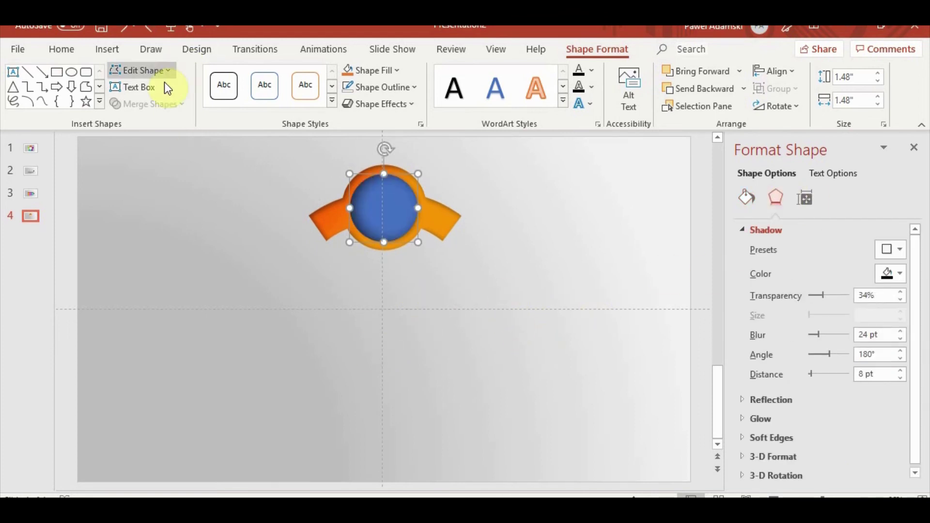
{"action": "left_click", "coordinate": [151, 27]}
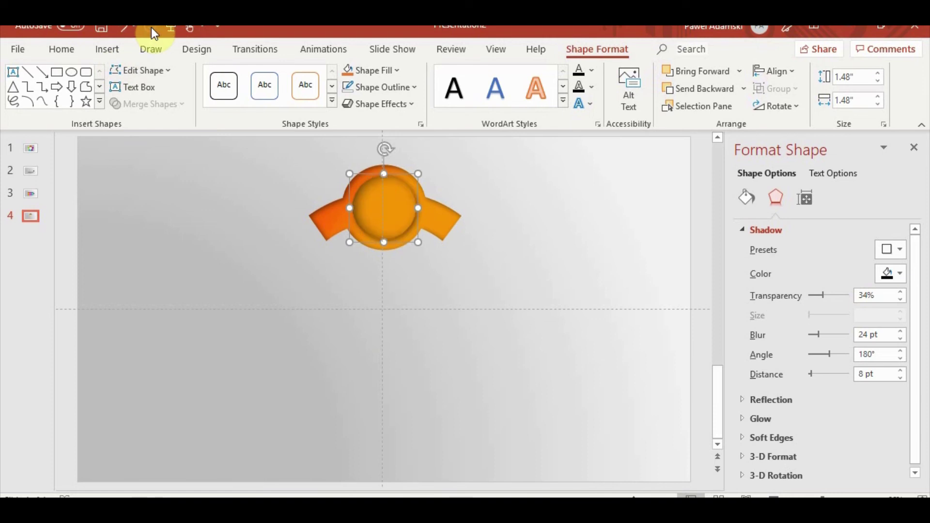
{"action": "left_click", "coordinate": [272, 305]}
{"action": "left_click", "coordinate": [330, 224]}
{"action": "left_click", "coordinate": [776, 197]}
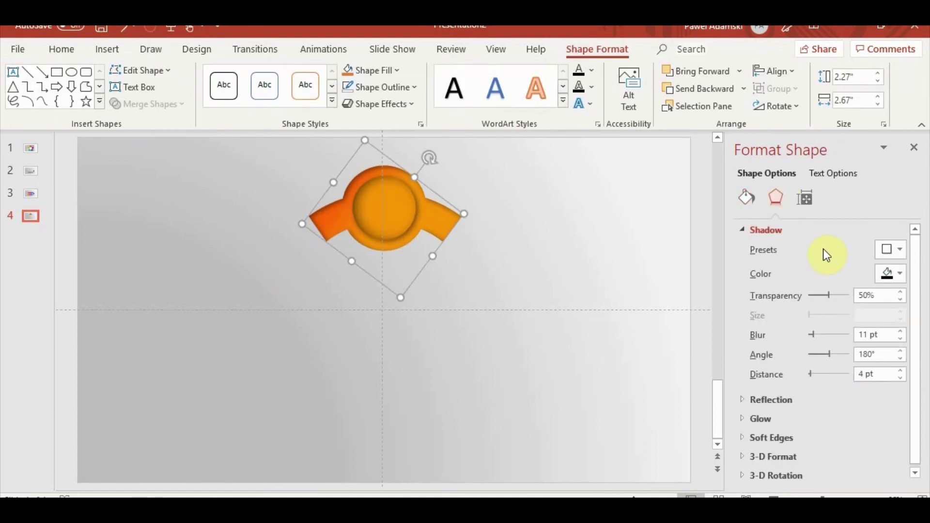
{"action": "left_click", "coordinate": [887, 249]}
{"action": "left_click", "coordinate": [811, 297]}
{"action": "left_click", "coordinate": [532, 370]}
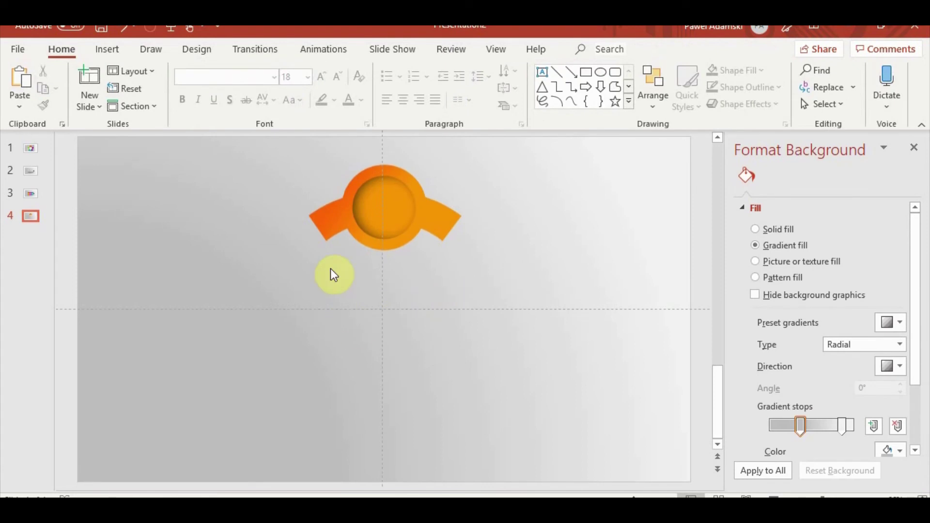
Group the orange frame and circle, then place a copy below-right rotated 90° clockwise.
{"action": "left_click_drag", "start_coordinate": [520, 325], "coordinate": [170, 129]}
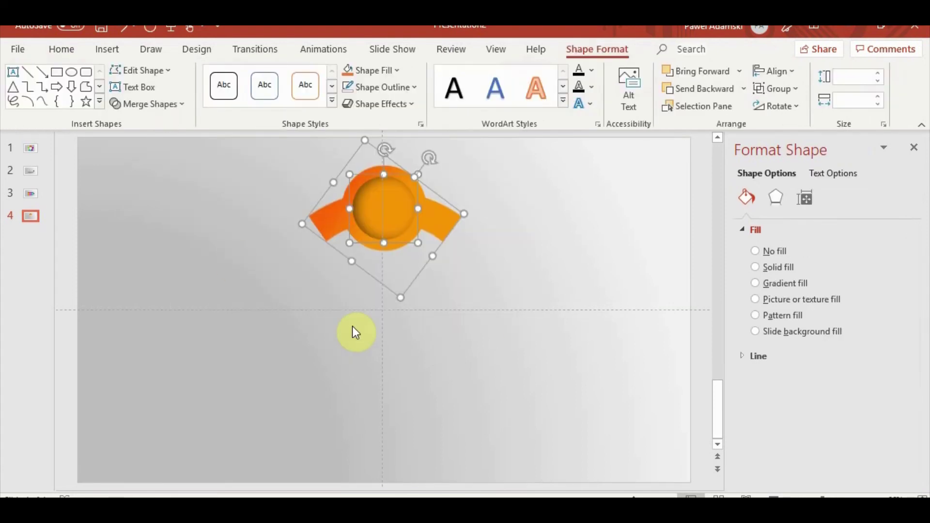
{"action": "key", "text": "ctrl+g"}
{"action": "left_click_drag", "start_coordinate": [437, 223], "coordinate": [570, 336]}
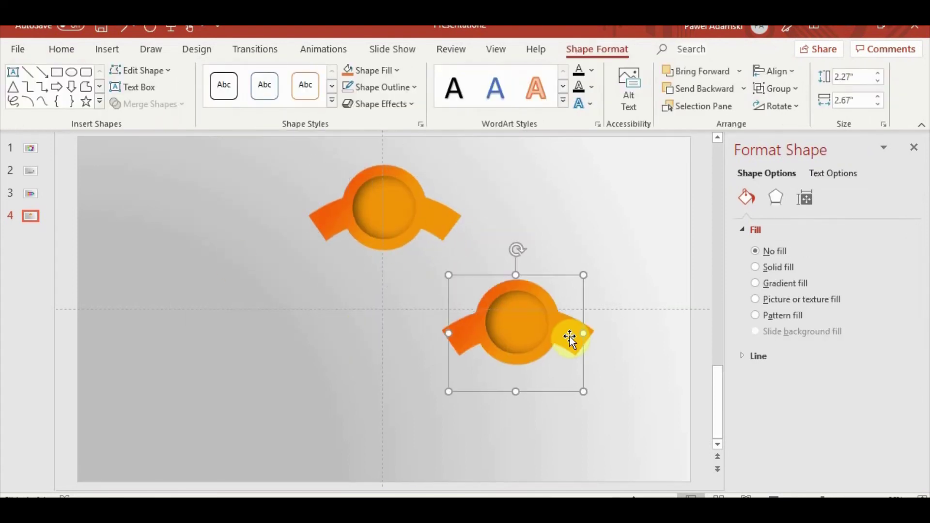
{"action": "mouse_move", "coordinate": [519, 249]}
{"action": "left_mouse_down"}
{"action": "mouse_move", "coordinate": [602, 309]}
{"action": "mouse_move", "coordinate": [612, 337]}
{"action": "mouse_move", "coordinate": [512, 304]}
{"action": "mouse_move", "coordinate": [544, 291]}
{"action": "mouse_move", "coordinate": [536, 278]}
{"action": "mouse_move", "coordinate": [525, 294]}
{"action": "left_mouse_up"}
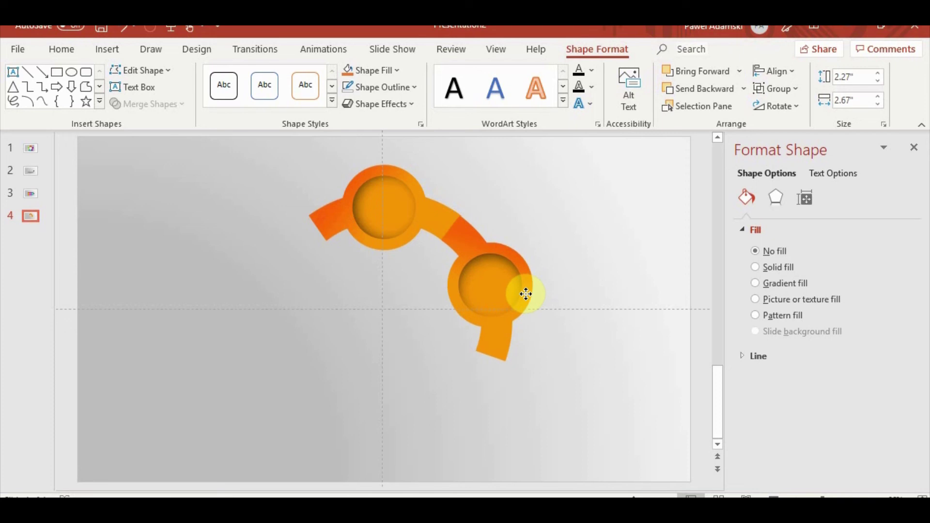
{"action": "left_click", "coordinate": [572, 360]}
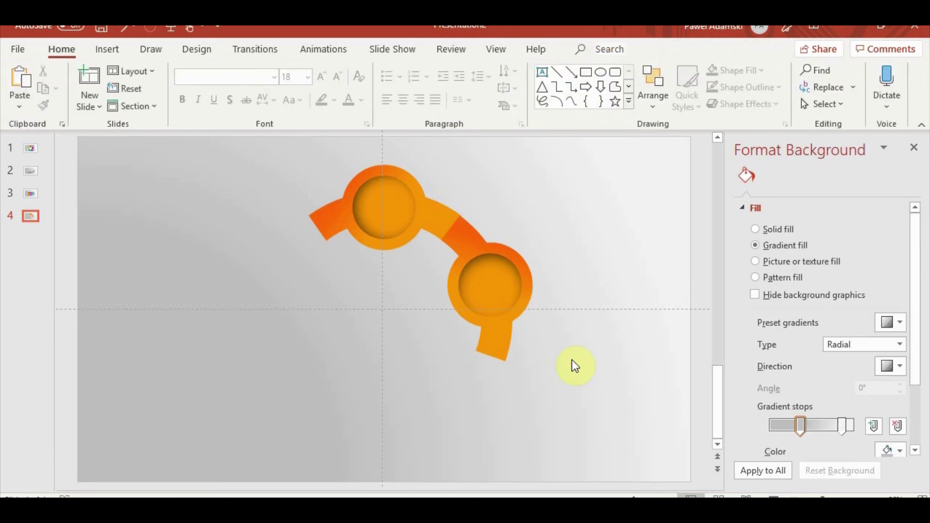
Fine-tune the copied emblem's rotation so its wings join the original.
{"action": "left_click", "coordinate": [502, 294]}
{"action": "scroll", "coordinate": [502, 294], "scroll_direction": "up", "scroll_amount": 3}
{"action": "scroll", "coordinate": [441, 305], "scroll_direction": "up", "scroll_amount": 1}
{"action": "left_click_drag", "start_coordinate": [567, 300], "coordinate": [514, 305]}
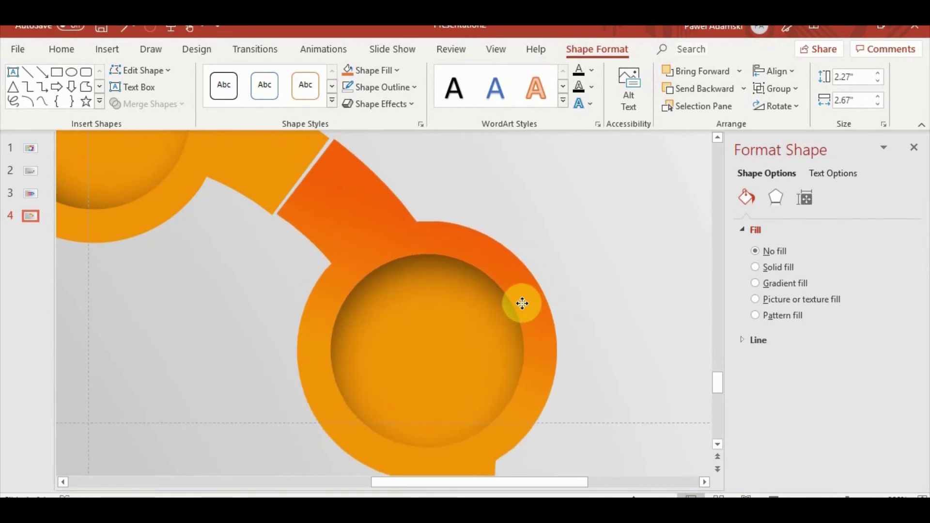
{"action": "left_click_drag", "start_coordinate": [577, 293], "coordinate": [572, 298]}
{"action": "scroll", "coordinate": [576, 252], "scroll_direction": "down", "scroll_amount": 2}
{"action": "scroll", "coordinate": [577, 249], "scroll_direction": "down", "scroll_amount": 2}
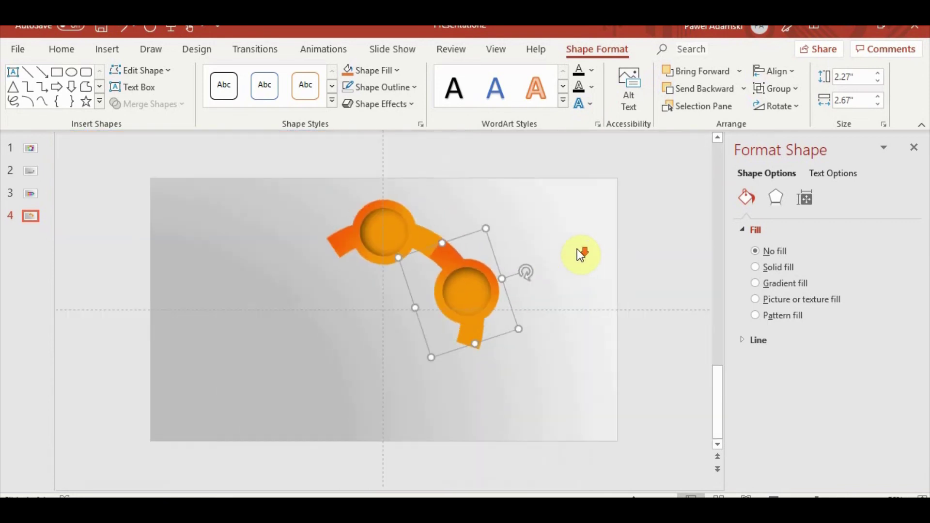
{"action": "left_click", "coordinate": [624, 370]}
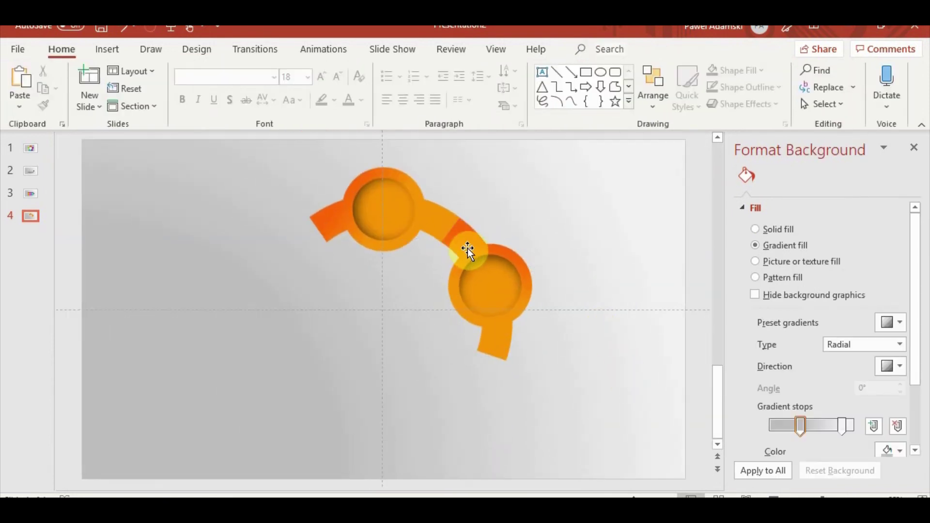
Paint the pink gradient of slide 3's 02 panel onto the copied emblem.
{"action": "left_click", "coordinate": [30, 194]}
{"action": "left_click", "coordinate": [367, 338]}
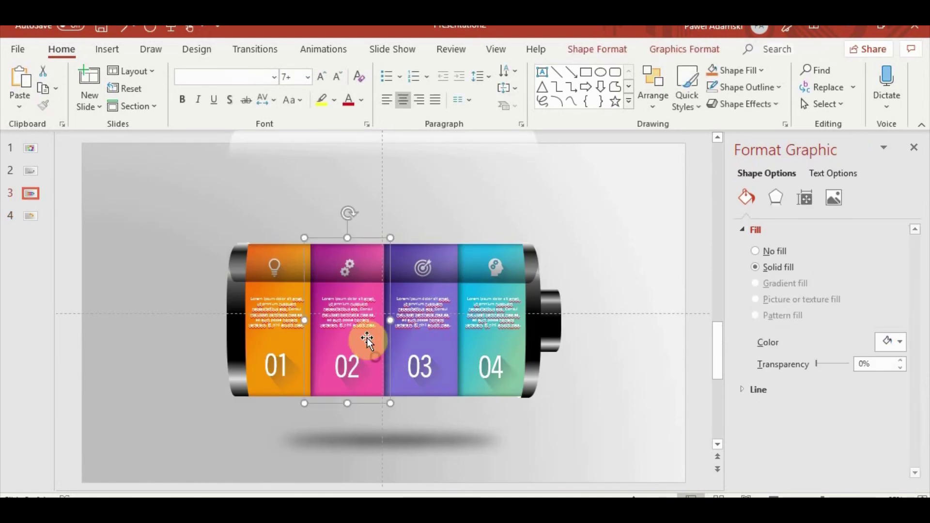
{"action": "left_click", "coordinate": [367, 338]}
{"action": "left_click", "coordinate": [28, 218]}
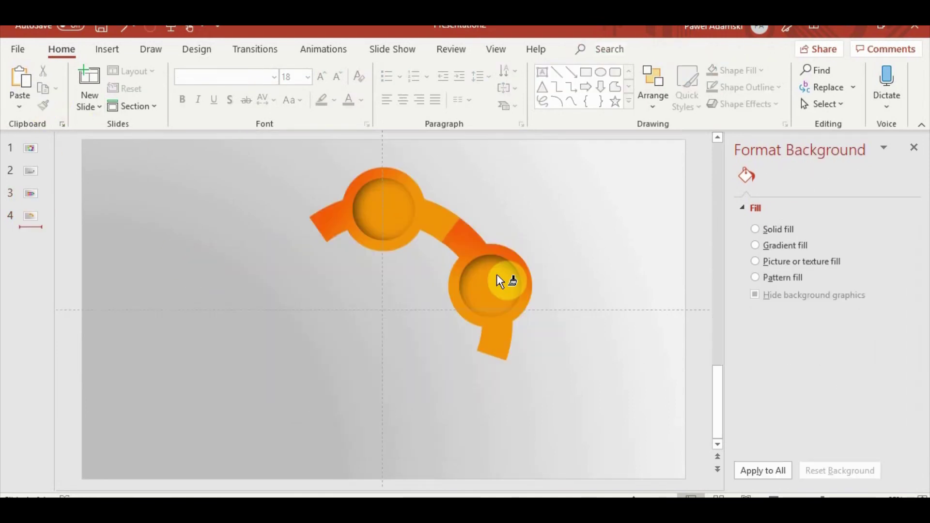
{"action": "left_click", "coordinate": [463, 240]}
{"action": "left_click", "coordinate": [486, 289], "text": "shift"}
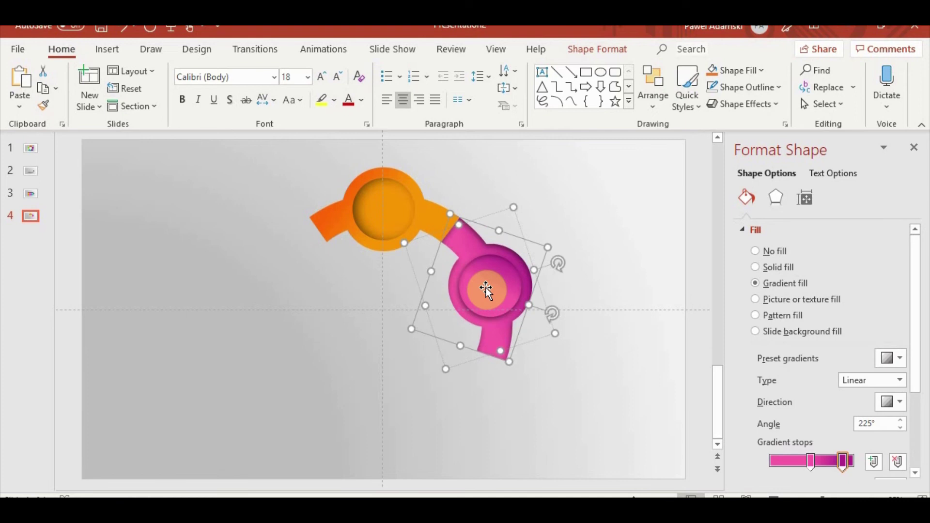
Send the pink frame to the back, behind the orange emblem.
{"action": "left_click", "coordinate": [584, 54]}
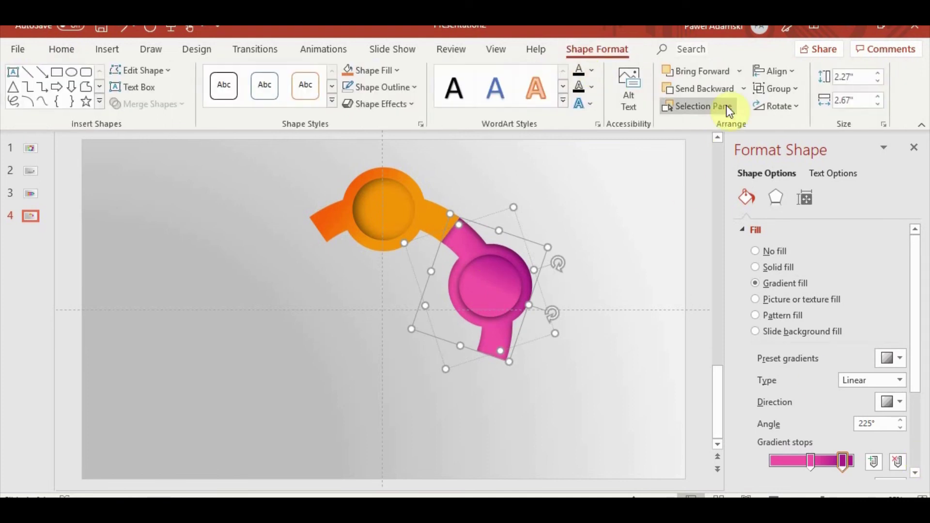
{"action": "left_click", "coordinate": [742, 88]}
{"action": "left_click", "coordinate": [723, 128]}
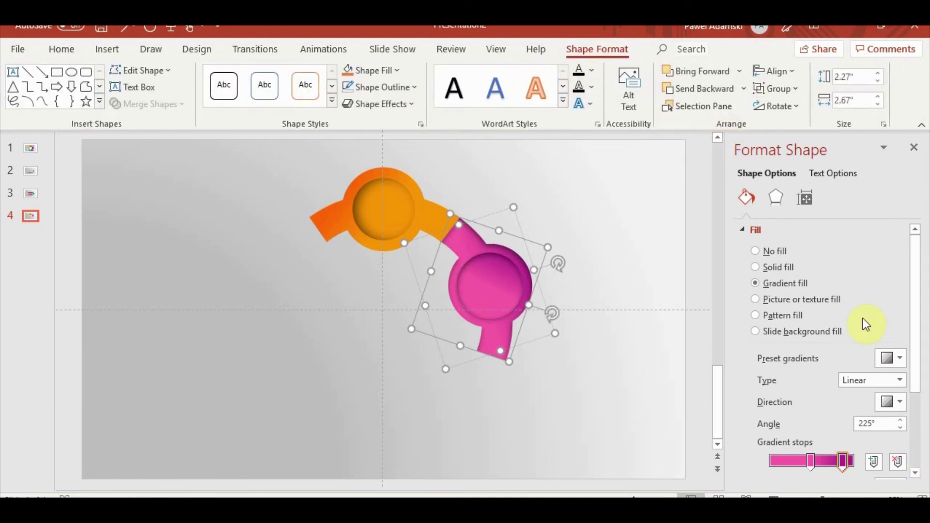
{"action": "left_click", "coordinate": [792, 269]}
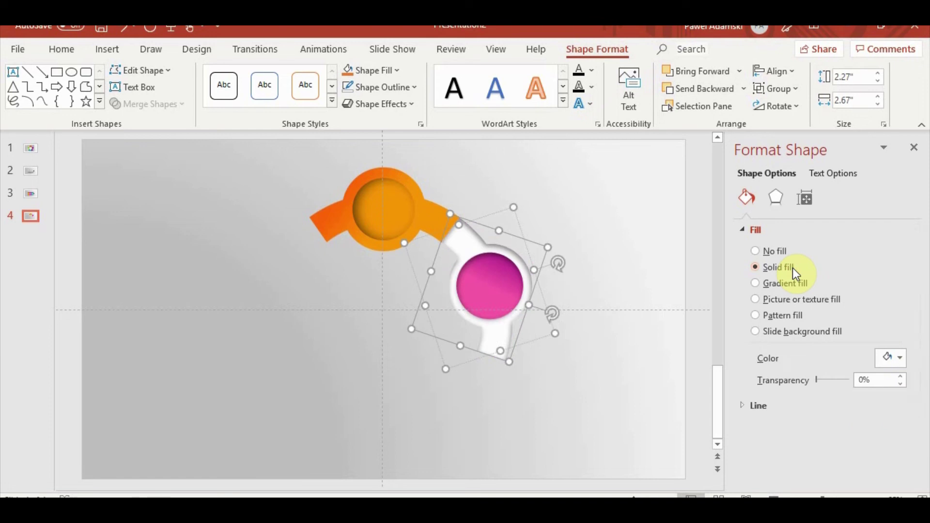
{"action": "key", "text": "ctrl+z"}
Remove the pink frame's shadow and set its gradient direction to 90°.
{"action": "left_click", "coordinate": [777, 199]}
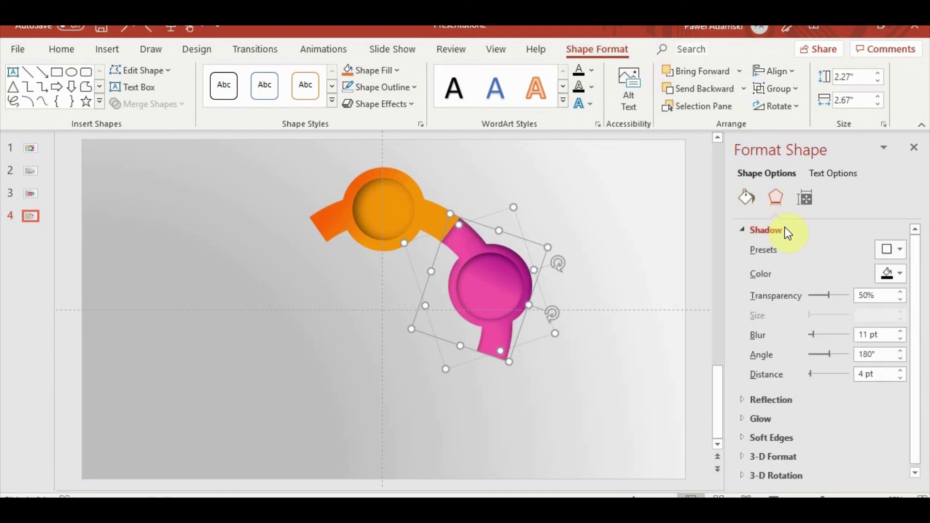
{"action": "left_click", "coordinate": [887, 250]}
{"action": "left_click", "coordinate": [820, 298]}
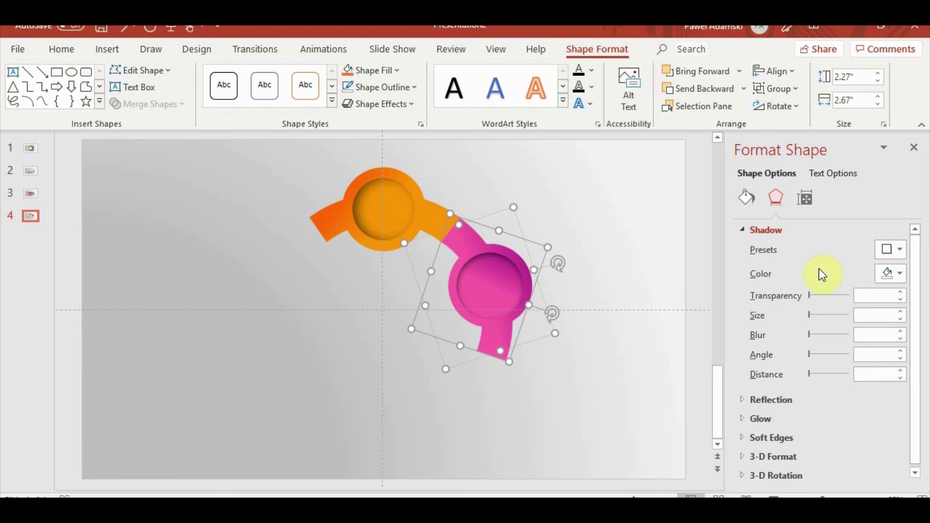
{"action": "left_click", "coordinate": [750, 195]}
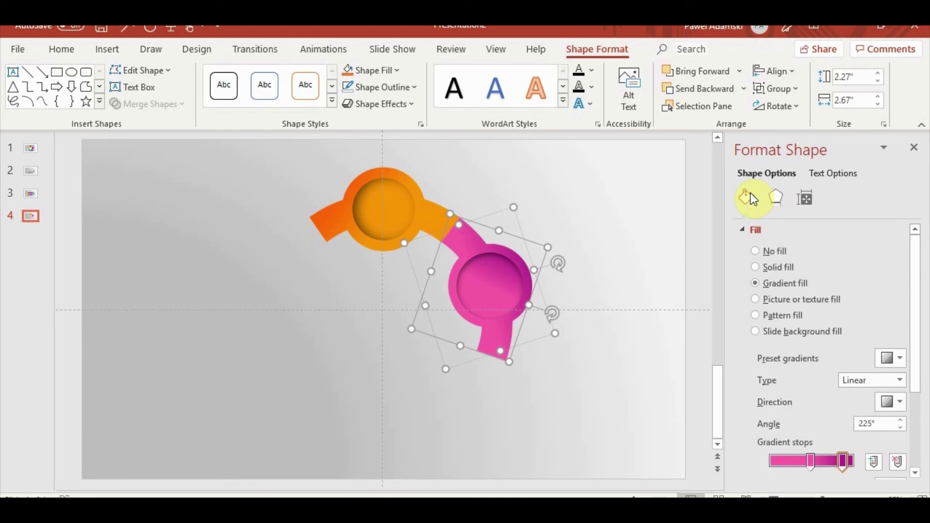
{"action": "left_click", "coordinate": [902, 405]}
{"action": "left_click", "coordinate": [866, 473]}
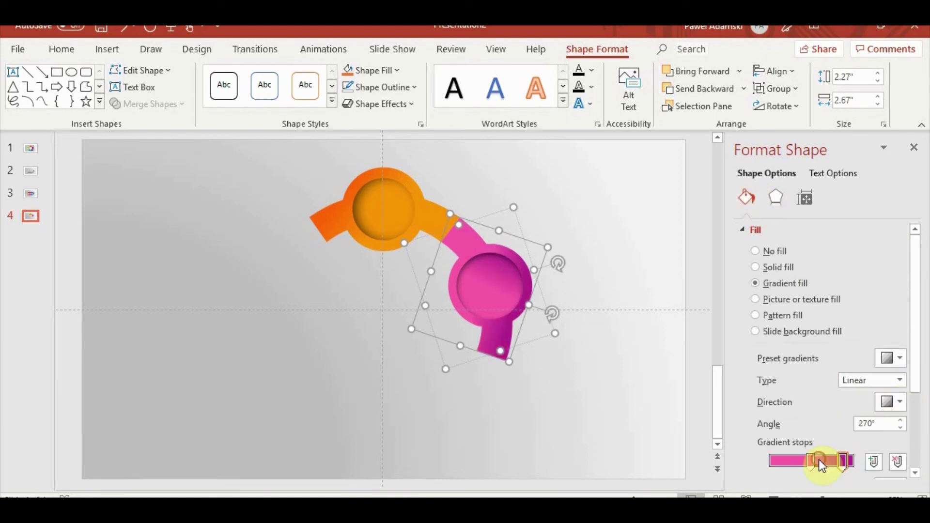
{"action": "left_click", "coordinate": [897, 400]}
{"action": "left_click", "coordinate": [824, 427]}
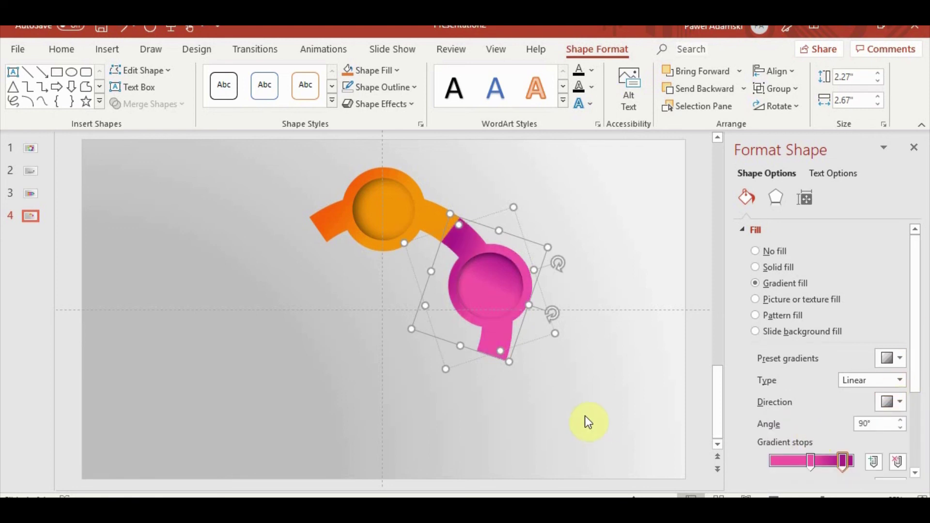
Give the copy's inner circle a solid pink fill.
{"action": "left_click", "coordinate": [491, 297]}
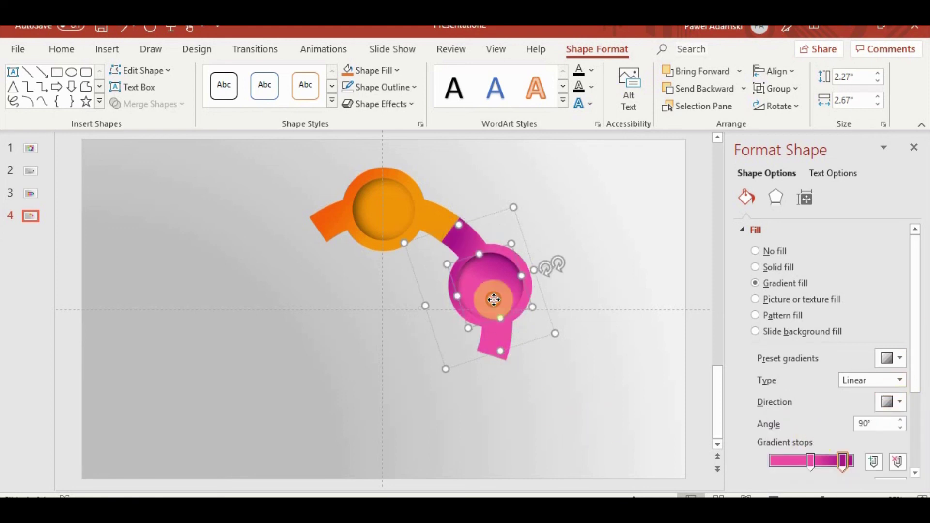
{"action": "left_click", "coordinate": [780, 266]}
{"action": "left_click", "coordinate": [891, 357]}
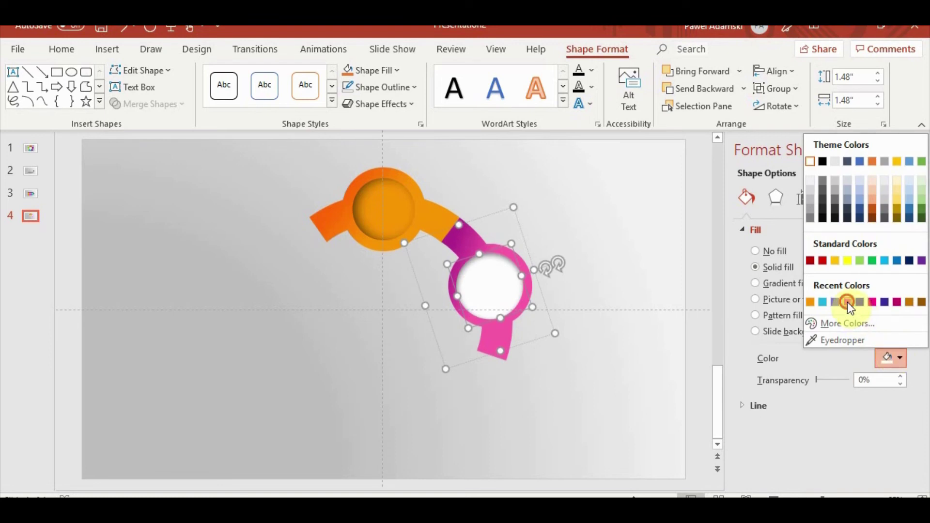
{"action": "left_click", "coordinate": [847, 301]}
{"action": "left_click", "coordinate": [591, 432]}
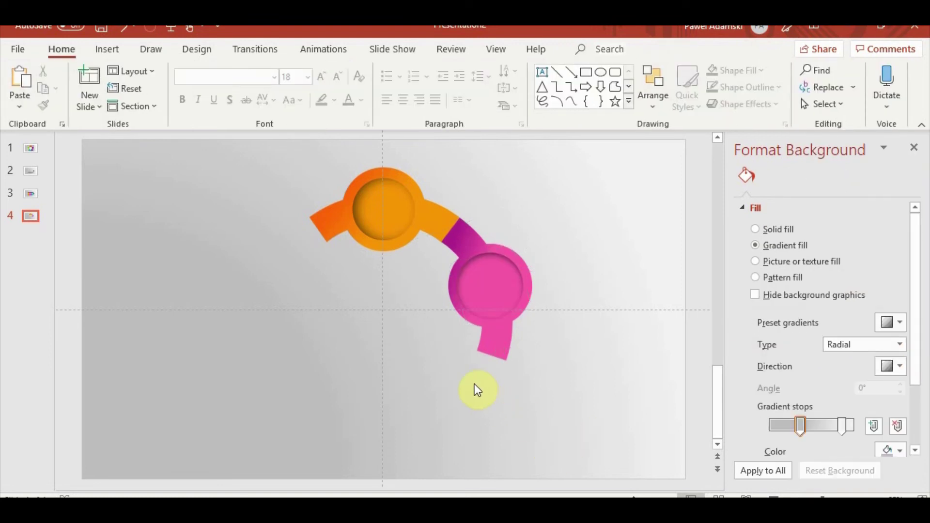
Select the orange and pink emblem pair and duplicate it lower down.
{"action": "left_click", "coordinate": [459, 239]}
{"action": "left_click_drag", "start_coordinate": [546, 301], "coordinate": [600, 405]}
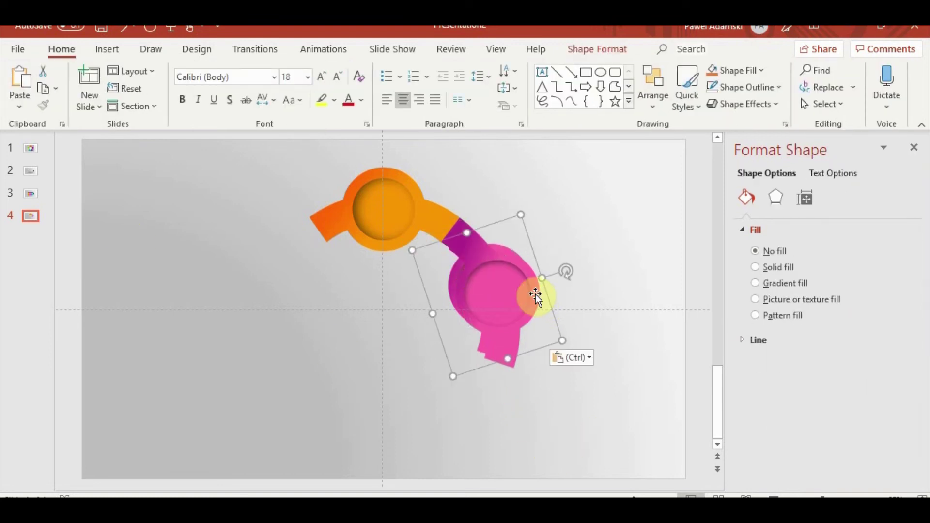
{"action": "key", "text": "ctrl+z"}
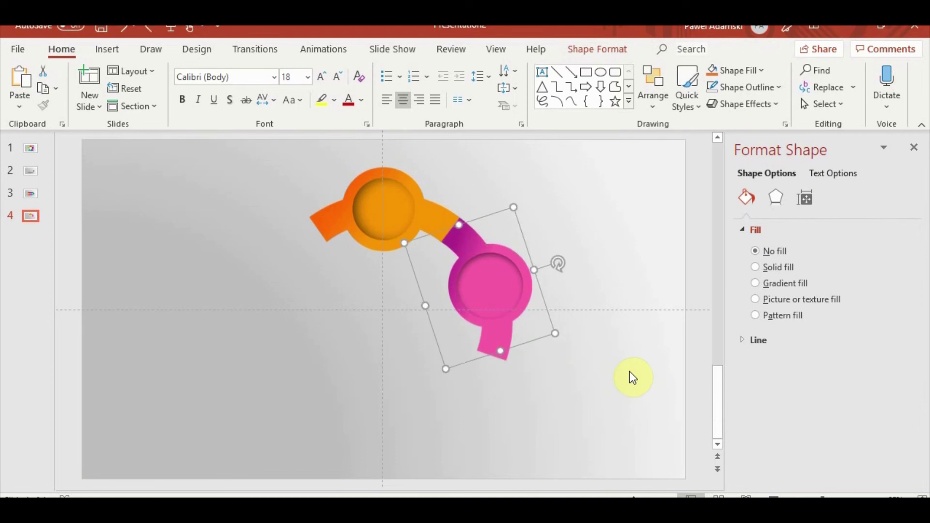
{"action": "key", "text": "ctrl+z"}
{"action": "left_click", "coordinate": [147, 28]}
{"action": "left_click", "coordinate": [374, 191]}
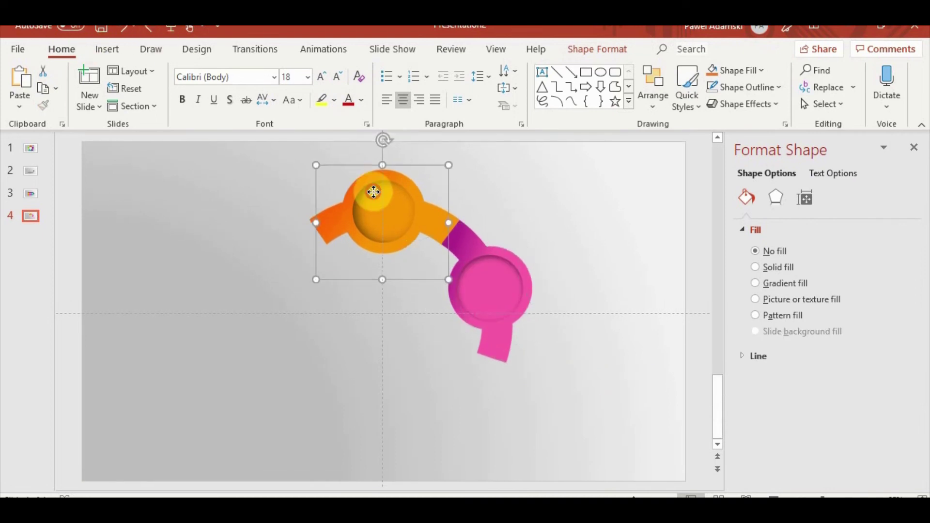
{"action": "left_click", "coordinate": [501, 291], "text": "shift"}
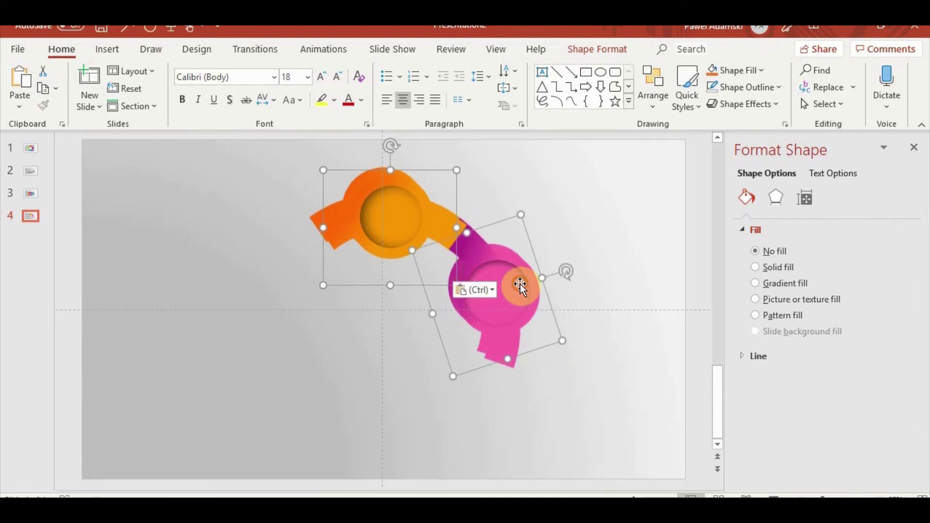
{"action": "left_click_drag", "start_coordinate": [501, 291], "coordinate": [518, 364]}
Rotate the copied pair to continue the ring and nudge it into alignment.
{"action": "mouse_move", "coordinate": [436, 234]}
{"action": "left_mouse_down"}
{"action": "mouse_move", "coordinate": [519, 413]}
{"action": "mouse_move", "coordinate": [457, 406]}
{"action": "mouse_move", "coordinate": [451, 386]}
{"action": "mouse_move", "coordinate": [401, 432]}
{"action": "left_mouse_up"}
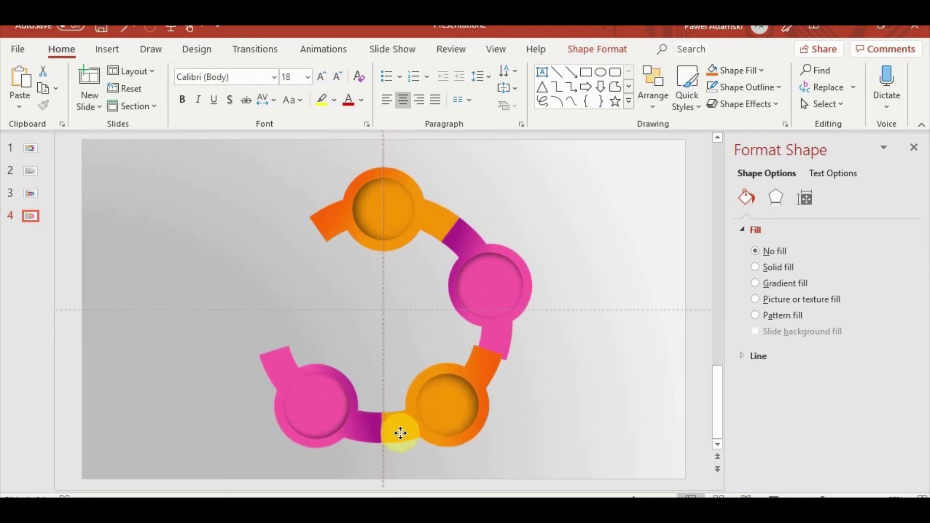
{"action": "key", "text": "Up"}
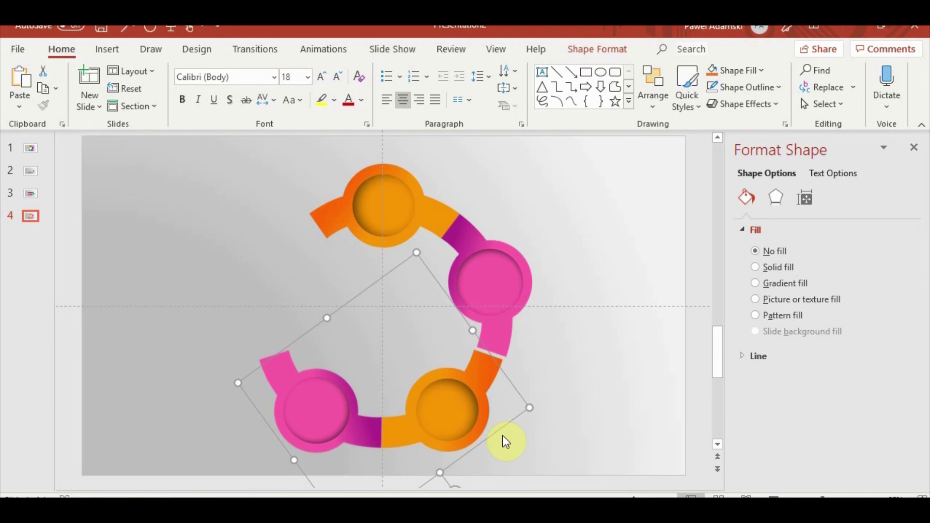
{"action": "key", "text": "Up"}
{"action": "key", "text": "Right"}
{"action": "key", "text": "Right"}
{"action": "key", "text": "Up"}
{"action": "key", "text": "Up"}
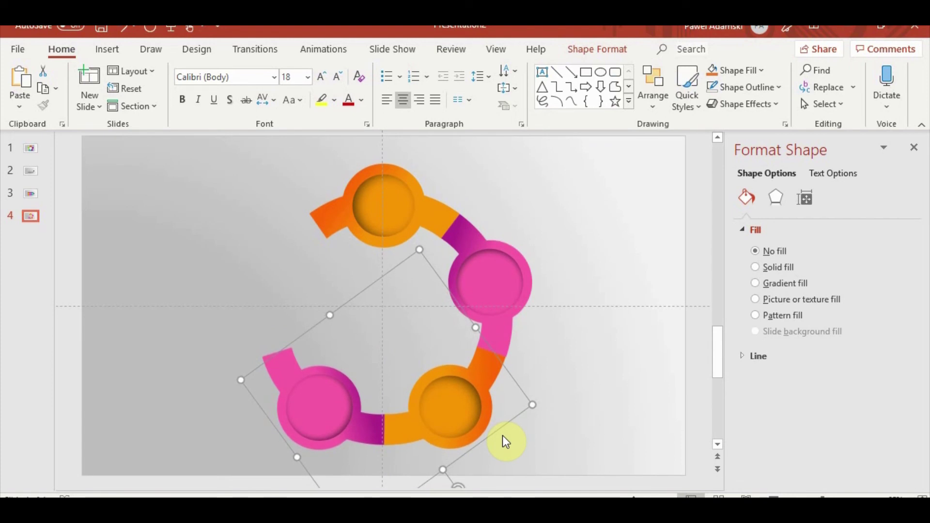
{"action": "left_click", "coordinate": [595, 355]}
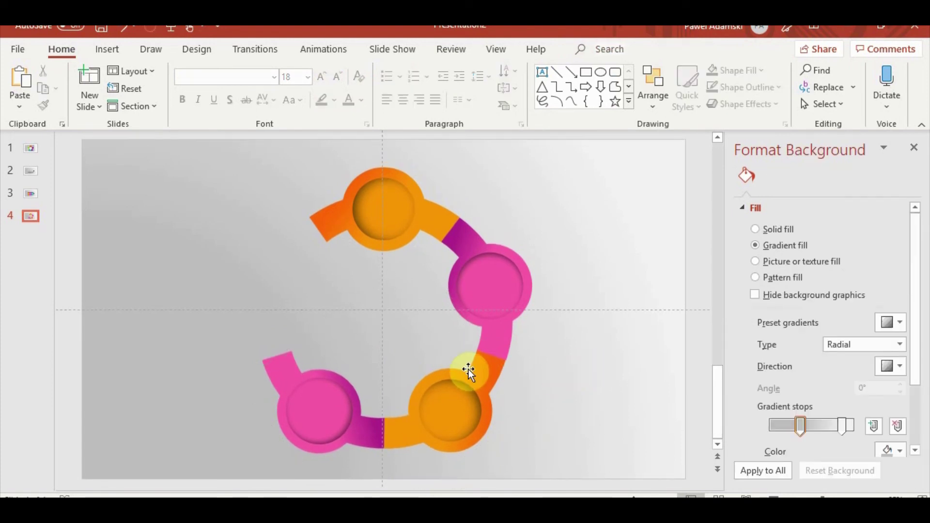
Ungroup the lower emblem pieces so they can be recoloured individually.
{"action": "left_click", "coordinate": [34, 196]}
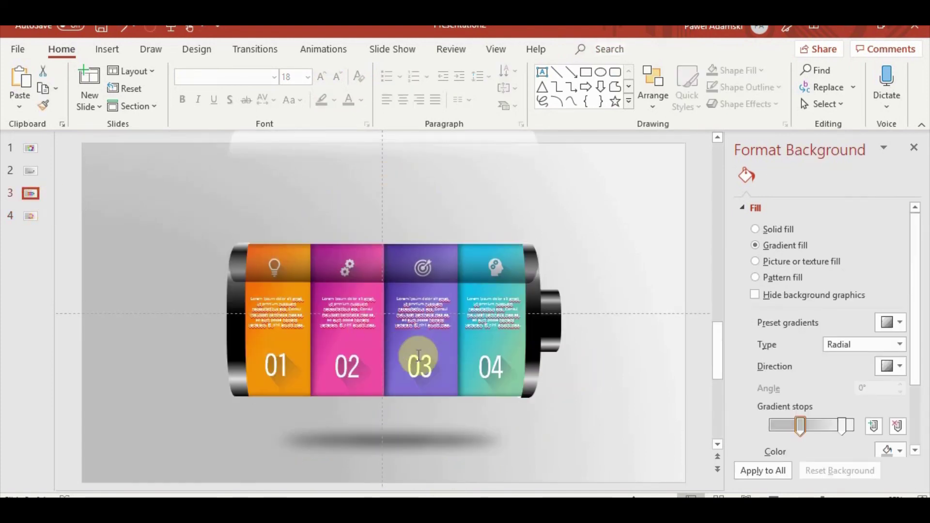
{"action": "left_click", "coordinate": [449, 345]}
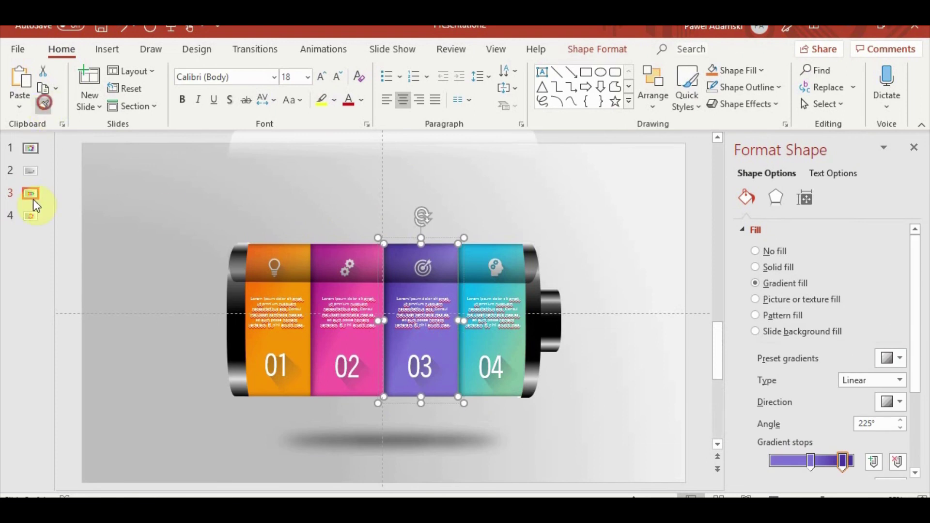
{"action": "left_click", "coordinate": [30, 216]}
{"action": "left_click", "coordinate": [411, 435]}
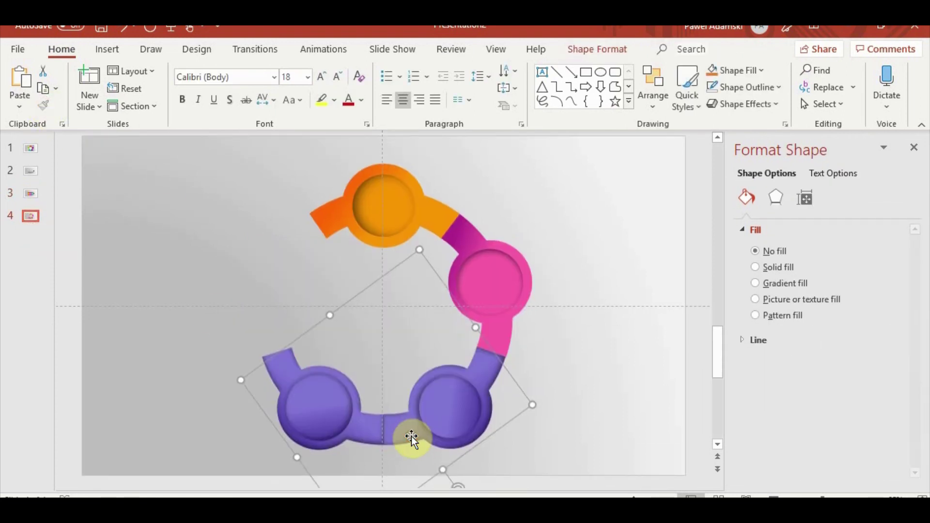
{"action": "key", "text": "ctrl+z"}
{"action": "right_click", "coordinate": [391, 426]}
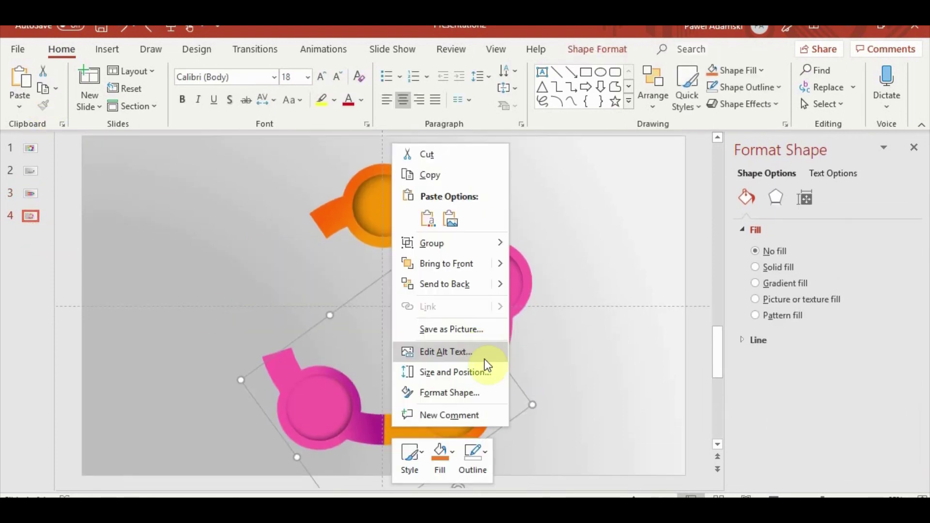
{"action": "left_click", "coordinate": [564, 289]}
{"action": "left_click", "coordinate": [471, 365]}
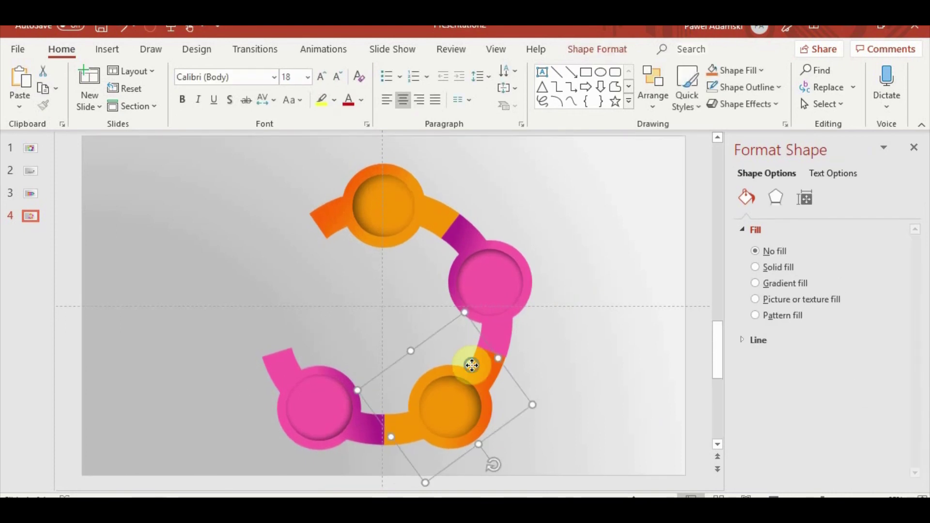
{"action": "right_click", "coordinate": [472, 366]}
{"action": "left_click", "coordinate": [622, 227]}
{"action": "left_click", "coordinate": [623, 257]}
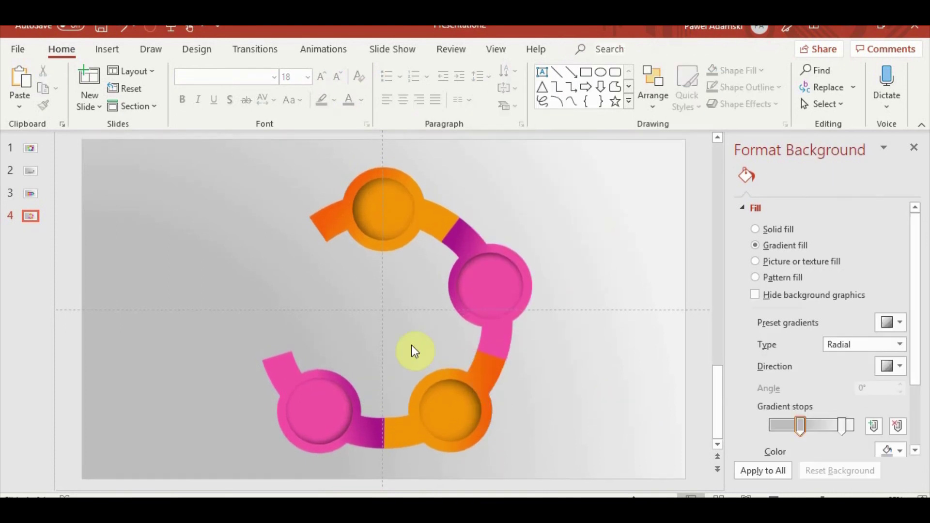
Paint slide 3's purple 03 gradient onto the lower-right ring, running downward.
{"action": "left_click", "coordinate": [30, 193]}
{"action": "left_click", "coordinate": [419, 389]}
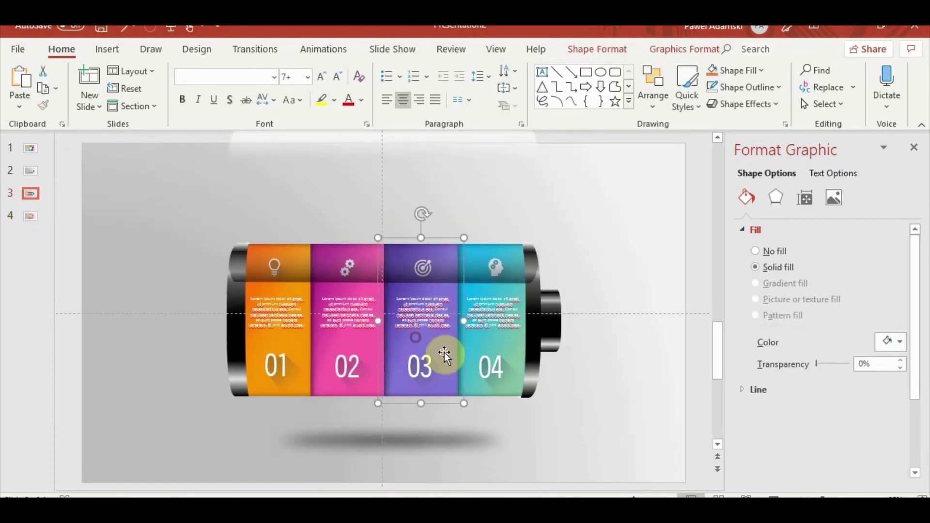
{"action": "left_click", "coordinate": [443, 352]}
{"action": "left_click", "coordinate": [31, 217]}
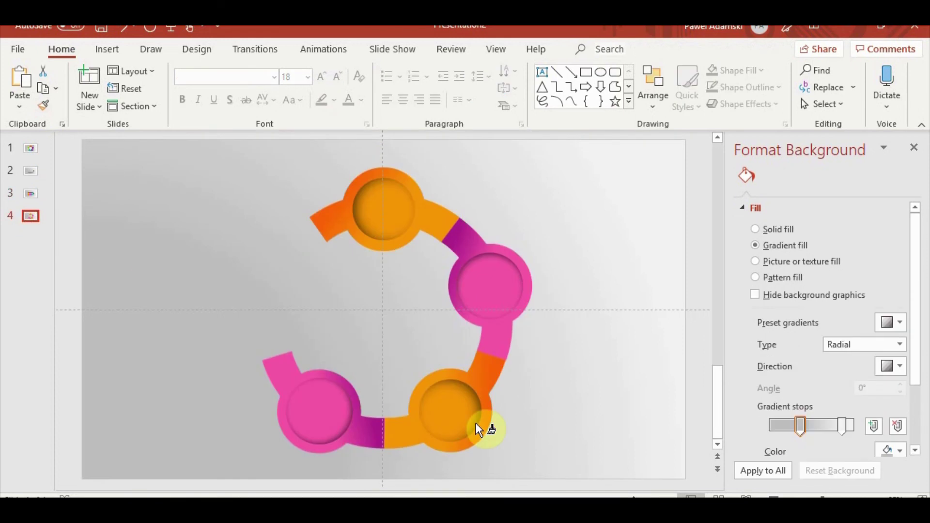
{"action": "left_click", "coordinate": [477, 377]}
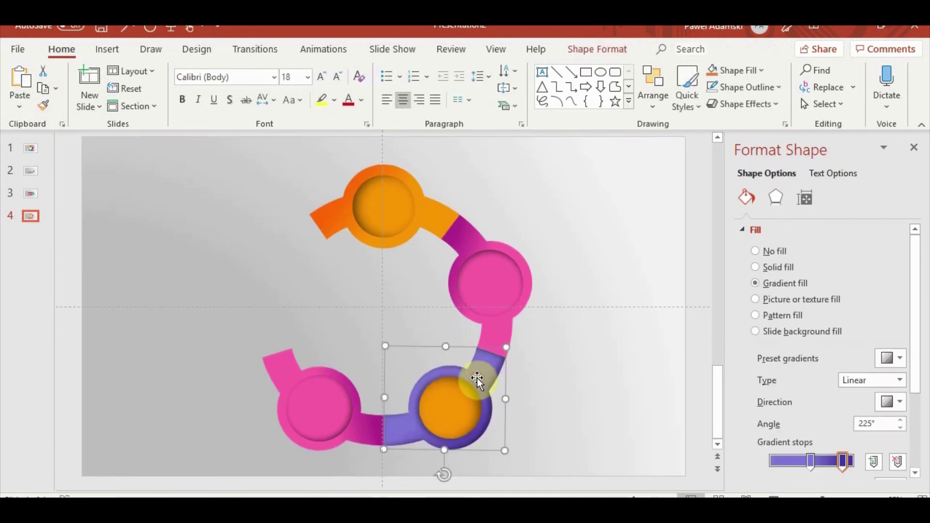
{"action": "left_click", "coordinate": [887, 405]}
{"action": "left_click", "coordinate": [818, 460]}
{"action": "left_click", "coordinate": [888, 405]}
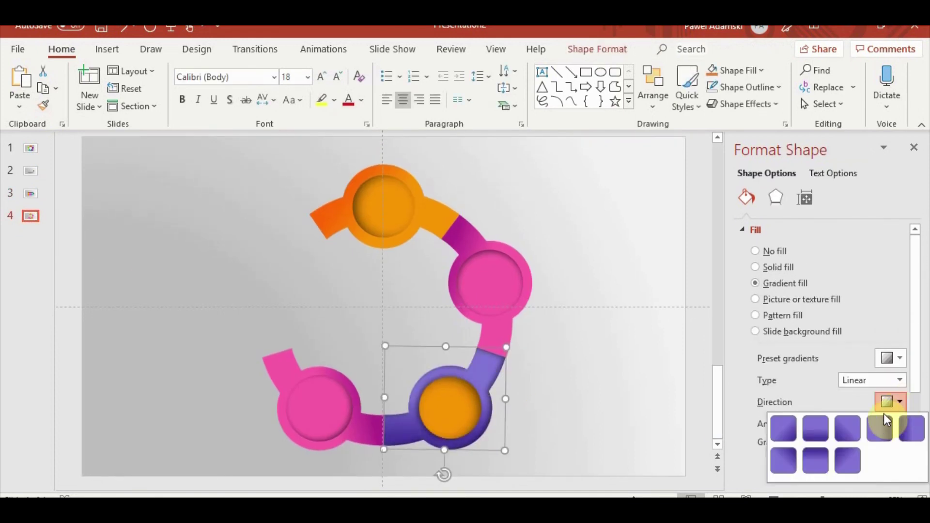
{"action": "left_click", "coordinate": [818, 428]}
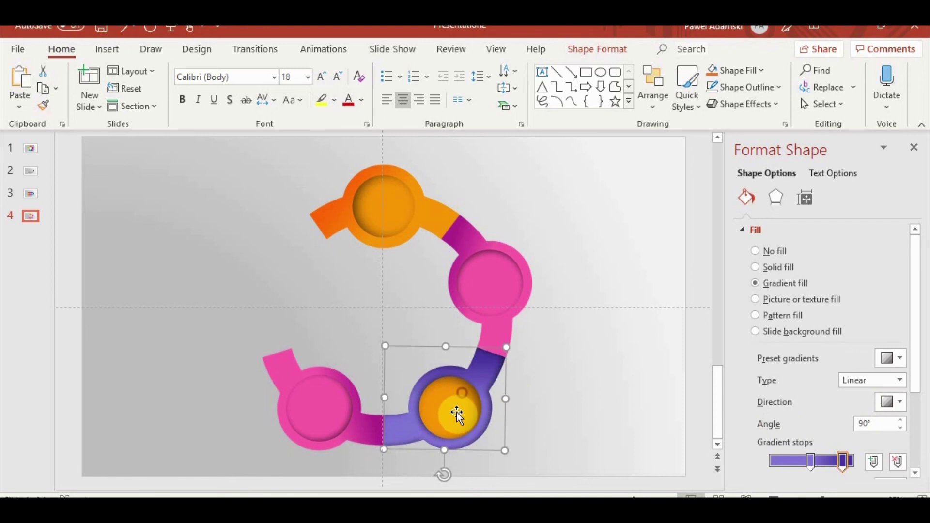
Send the purple ring back and recolour the inner circle purple, also sent back.
{"action": "left_click", "coordinate": [653, 92]}
{"action": "left_click", "coordinate": [681, 171]}
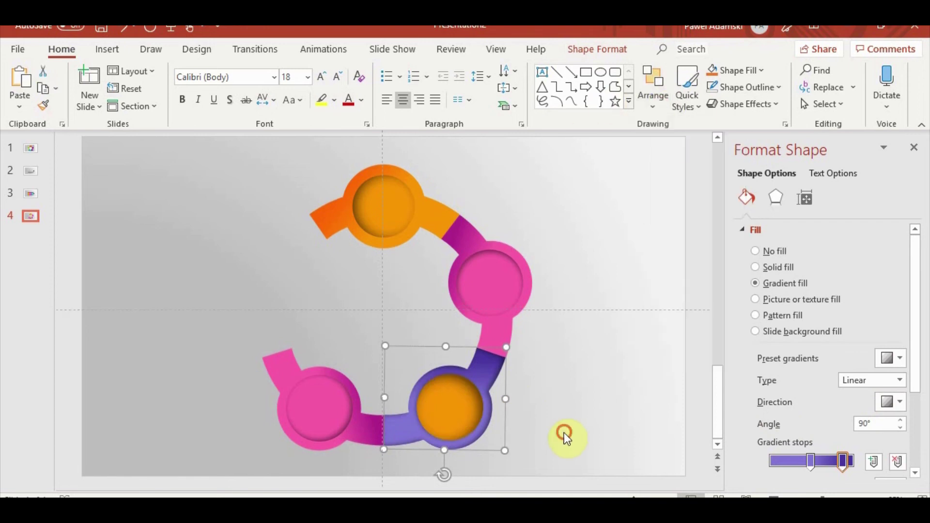
{"action": "key", "text": "Tab"}
{"action": "left_click", "coordinate": [890, 359]}
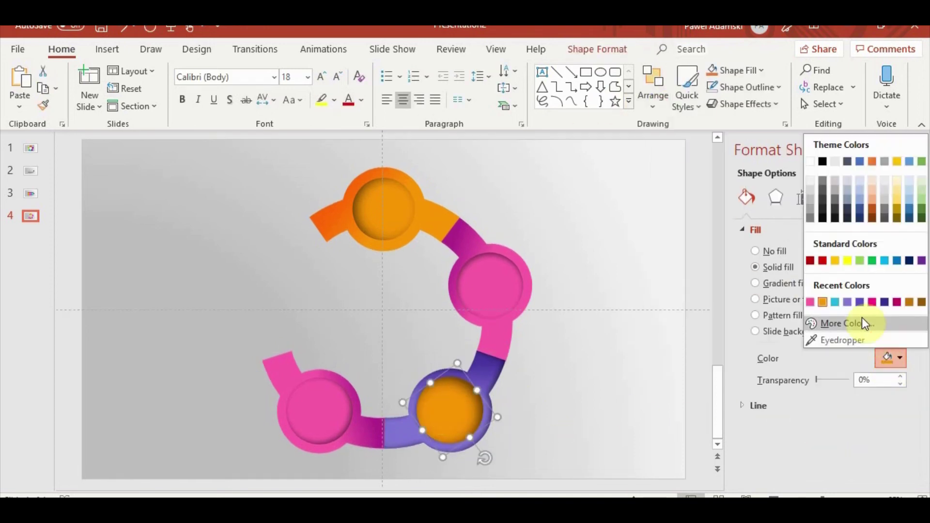
{"action": "left_click", "coordinate": [848, 302]}
{"action": "left_click", "coordinate": [530, 456]}
{"action": "left_click", "coordinate": [461, 411]}
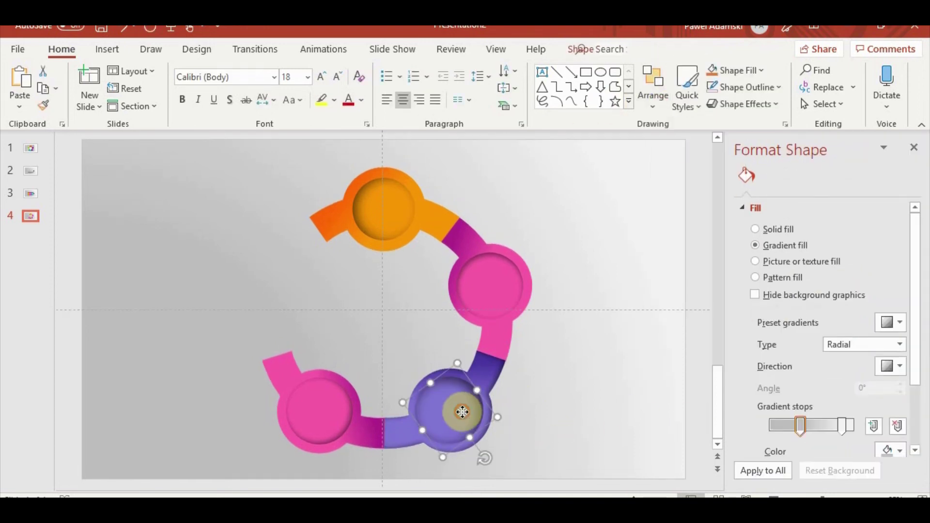
{"action": "left_click", "coordinate": [653, 92]}
{"action": "left_click", "coordinate": [706, 169]}
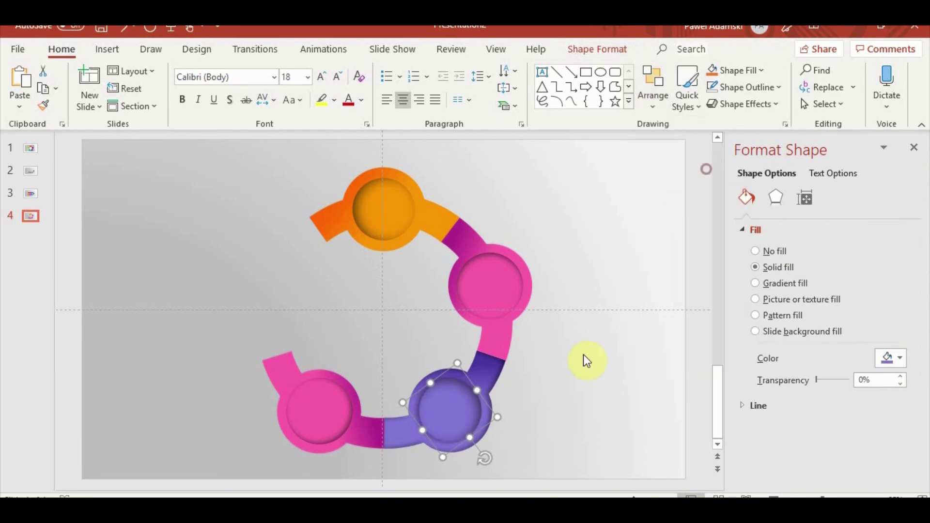
{"action": "left_click", "coordinate": [575, 425]}
Remove the purple arc's shadow with the No Shadow preset.
{"action": "left_click", "coordinate": [490, 379]}
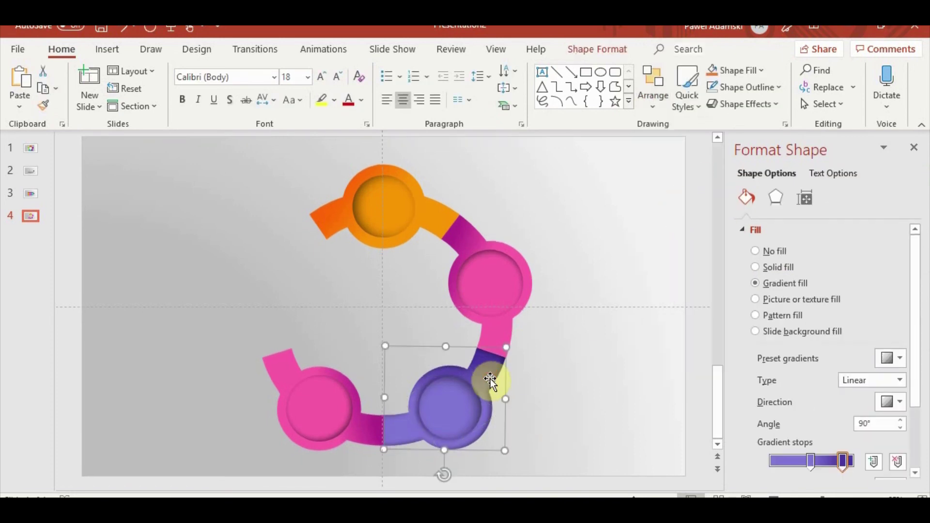
{"action": "left_click", "coordinate": [776, 198]}
{"action": "left_click", "coordinate": [890, 249]}
{"action": "left_click", "coordinate": [838, 270]}
{"action": "left_click", "coordinate": [592, 404]}
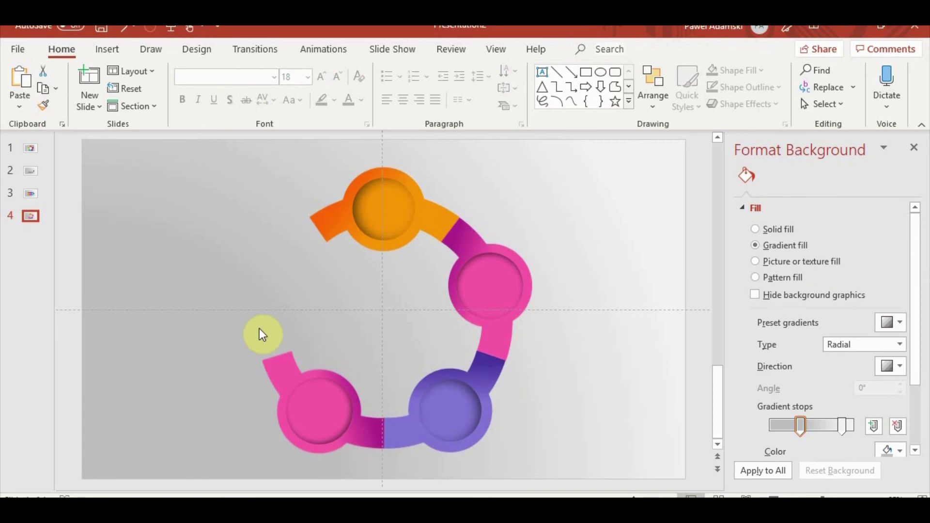
Ungroup the pink lower-left emblem and paint slide 3's teal 04 gradient onto its arm.
{"action": "left_click", "coordinate": [290, 358]}
{"action": "right_click", "coordinate": [291, 360]}
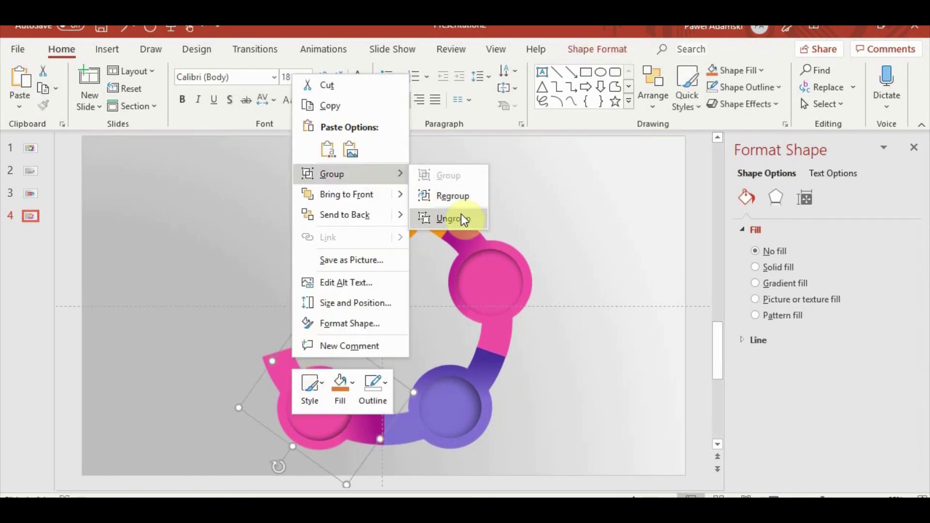
{"action": "left_click", "coordinate": [461, 214]}
{"action": "left_click", "coordinate": [632, 391]}
{"action": "left_click", "coordinate": [30, 193]}
{"action": "left_click", "coordinate": [509, 349]}
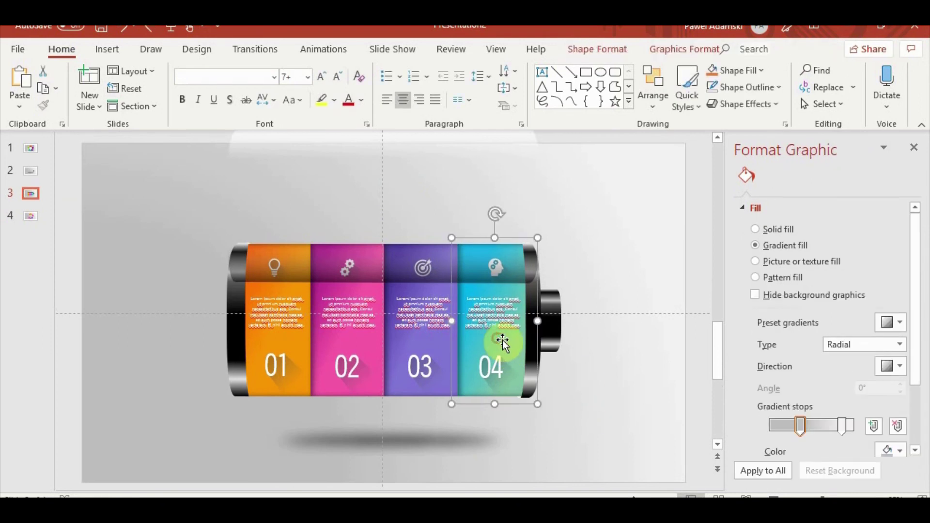
{"action": "left_click", "coordinate": [33, 216]}
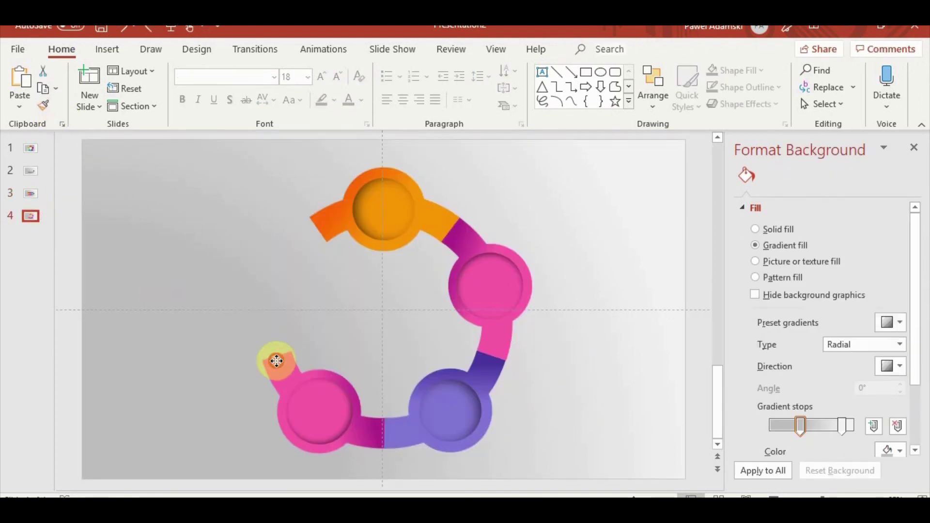
{"action": "left_click", "coordinate": [276, 360]}
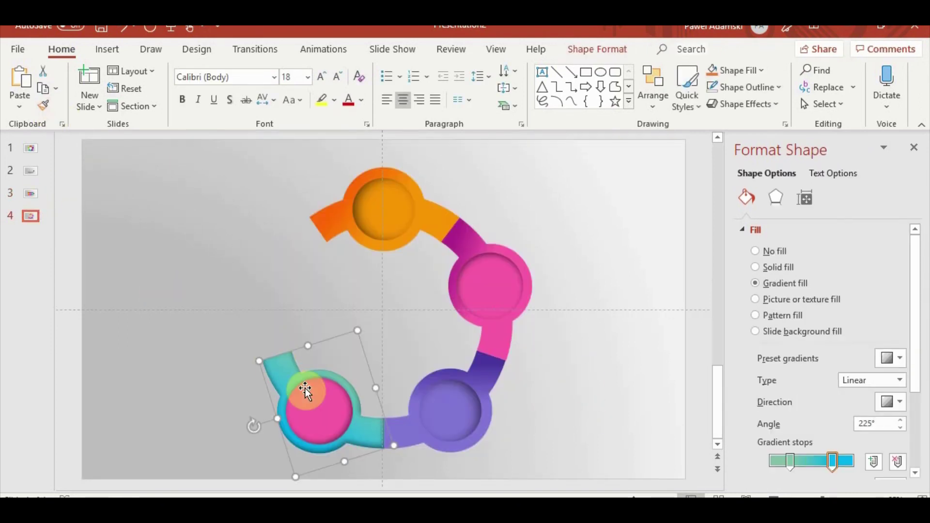
Set the teal arm's gradient direction to 180°.
{"action": "left_click", "coordinate": [893, 406]}
{"action": "left_click", "coordinate": [888, 423]}
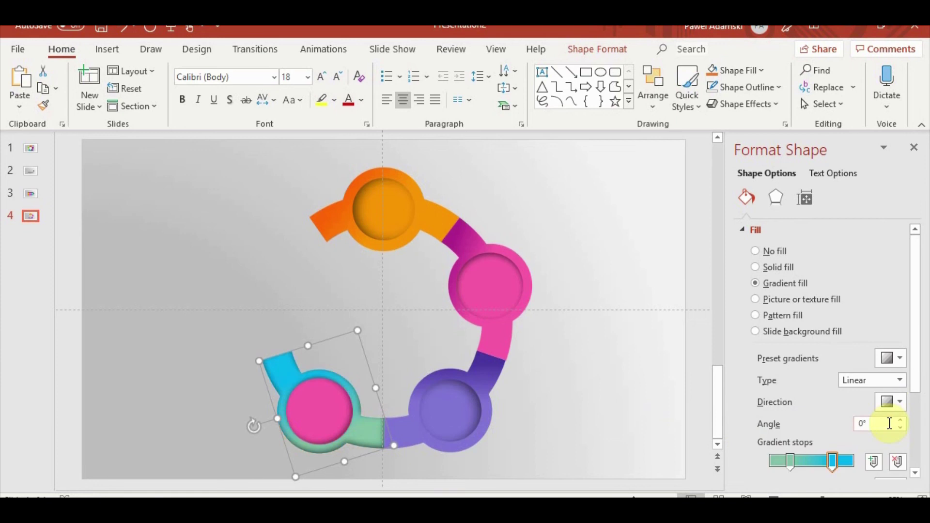
{"action": "left_click", "coordinate": [898, 405]}
{"action": "left_click", "coordinate": [911, 428]}
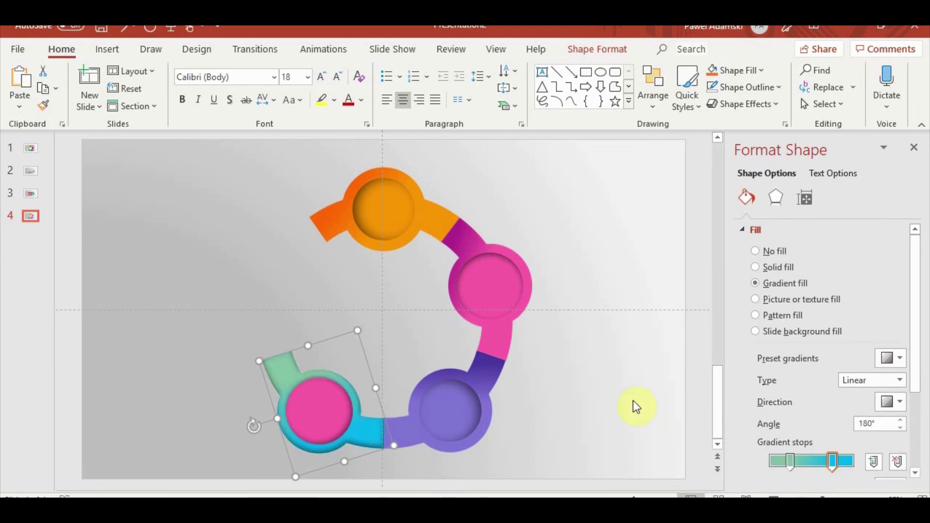
Fill the lower-left inner circle with cyan.
{"action": "left_click", "coordinate": [320, 410]}
{"action": "left_click", "coordinate": [891, 357]}
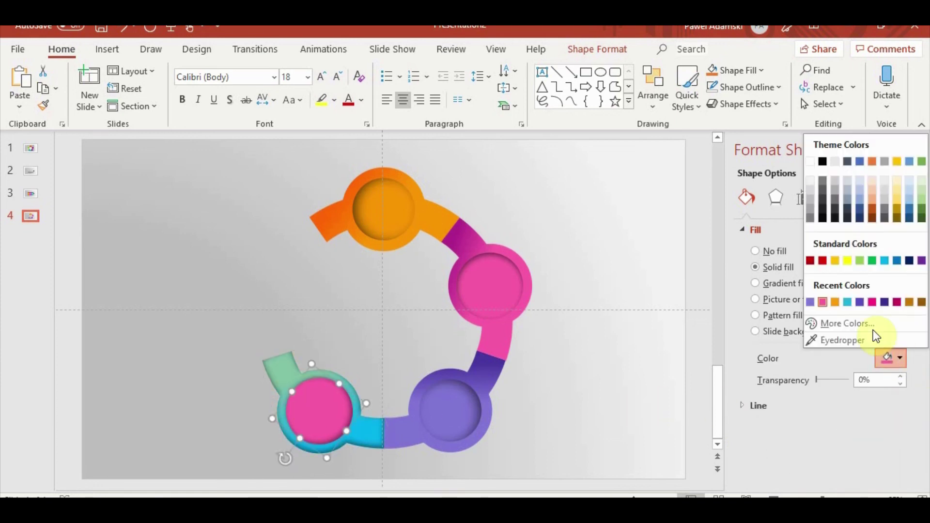
{"action": "left_click", "coordinate": [849, 302]}
Remove the teal arm's shadow with the No Shadow preset.
{"action": "left_click", "coordinate": [376, 438]}
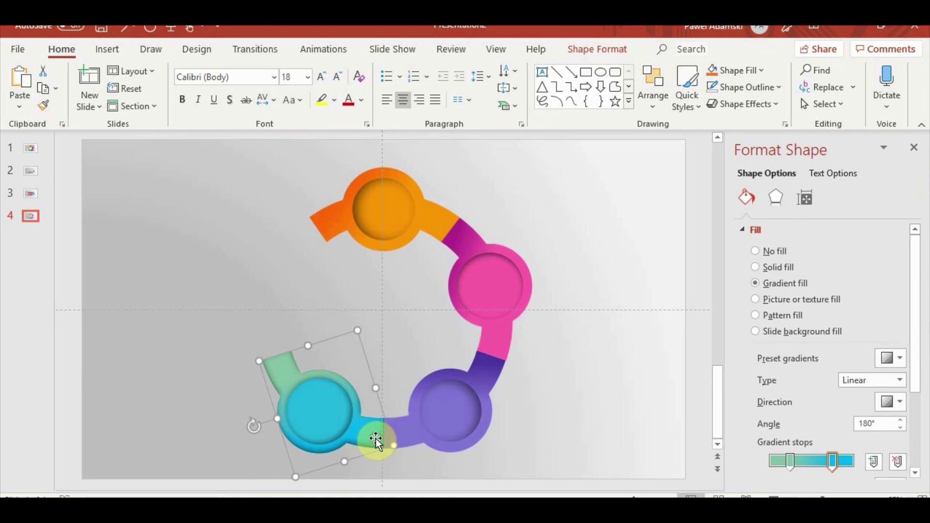
{"action": "left_click", "coordinate": [786, 194]}
{"action": "left_click", "coordinate": [888, 246]}
{"action": "left_click", "coordinate": [810, 301]}
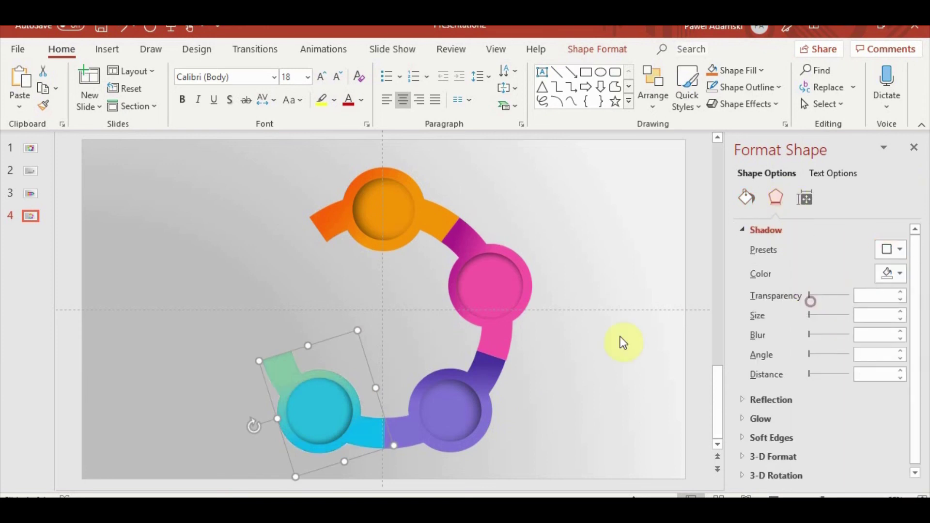
{"action": "left_click", "coordinate": [621, 419]}
Place a rotated copy of the orange emblem at the left to fill the gap.
{"action": "left_click", "coordinate": [426, 228]}
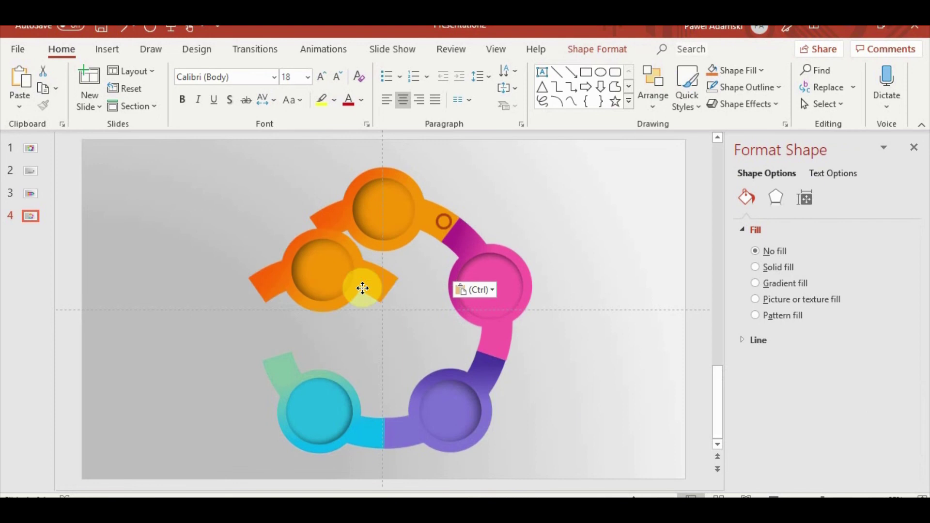
{"action": "left_click_drag", "start_coordinate": [423, 230], "coordinate": [307, 306]}
{"action": "left_click_drag", "start_coordinate": [266, 218], "coordinate": [248, 223]}
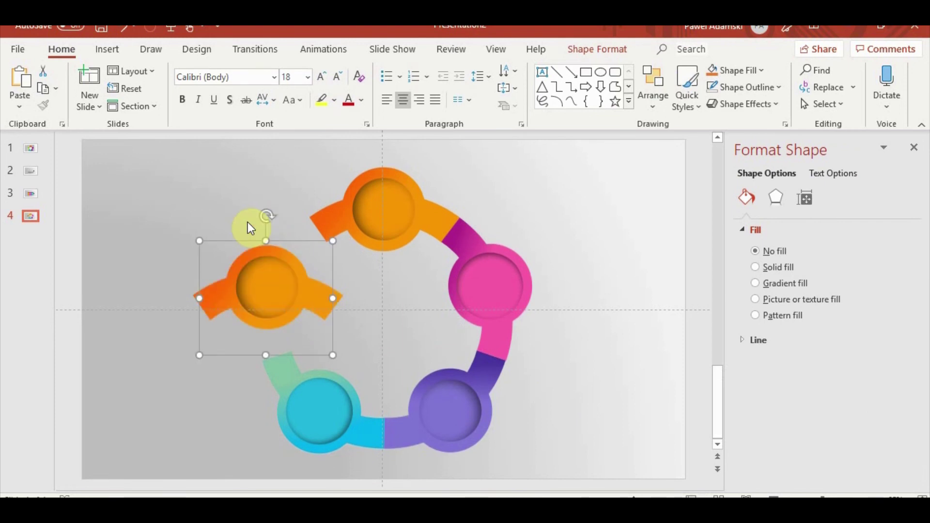
Delete the orange copy and paste a duplicate of the pink emblem, moved to the left.
{"action": "key", "text": "Delete"}
{"action": "left_click", "coordinate": [488, 251]}
{"action": "key", "text": "ctrl+c"}
{"action": "key", "text": "ctrl+v"}
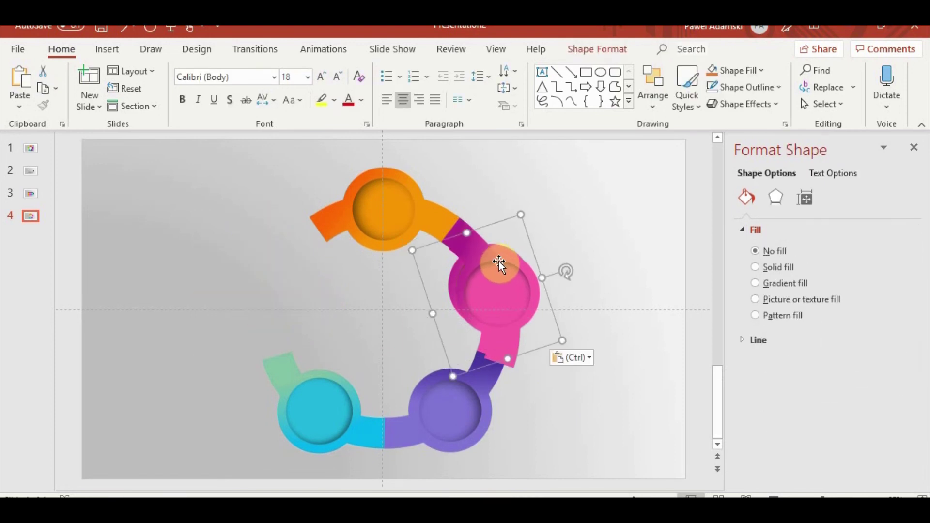
{"action": "left_click_drag", "start_coordinate": [499, 262], "coordinate": [240, 262]}
Flip the pink copy horizontally, then move and rotate it into the left gap.
{"action": "left_click", "coordinate": [656, 99]}
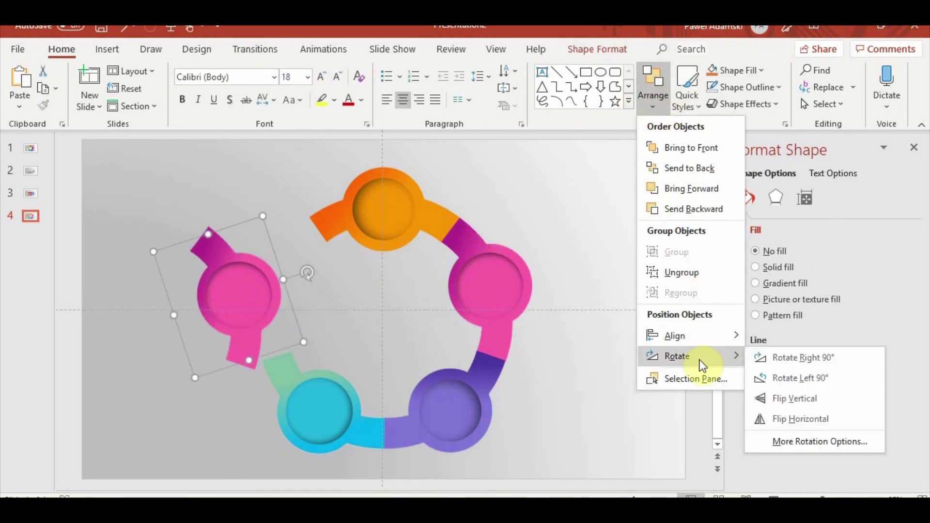
{"action": "left_click", "coordinate": [781, 418]}
{"action": "left_click_drag", "start_coordinate": [235, 298], "coordinate": [294, 289]}
{"action": "scroll", "coordinate": [301, 294], "scroll_direction": "up", "scroll_amount": 1}
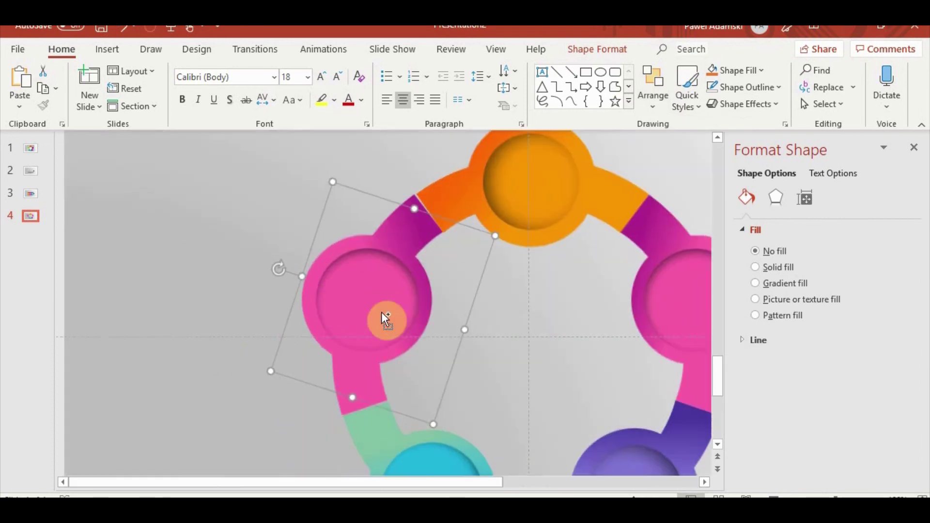
{"action": "scroll", "coordinate": [382, 312], "scroll_direction": "up", "scroll_amount": 1}
{"action": "mouse_move", "coordinate": [265, 260]}
{"action": "left_mouse_down"}
{"action": "mouse_move", "coordinate": [275, 263]}
{"action": "mouse_move", "coordinate": [266, 260]}
{"action": "left_mouse_up"}
Check the pink emblem's alignment against the green connector below it.
{"action": "left_click", "coordinate": [275, 262]}
{"action": "left_click", "coordinate": [261, 257]}
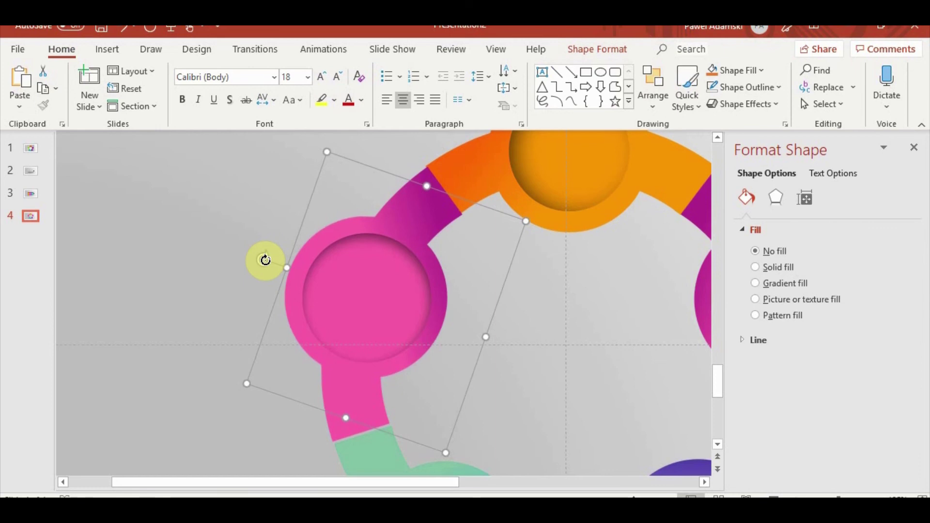
{"action": "scroll", "coordinate": [265, 260], "scroll_direction": "down", "scroll_amount": 3}
{"action": "left_click", "coordinate": [388, 361]}
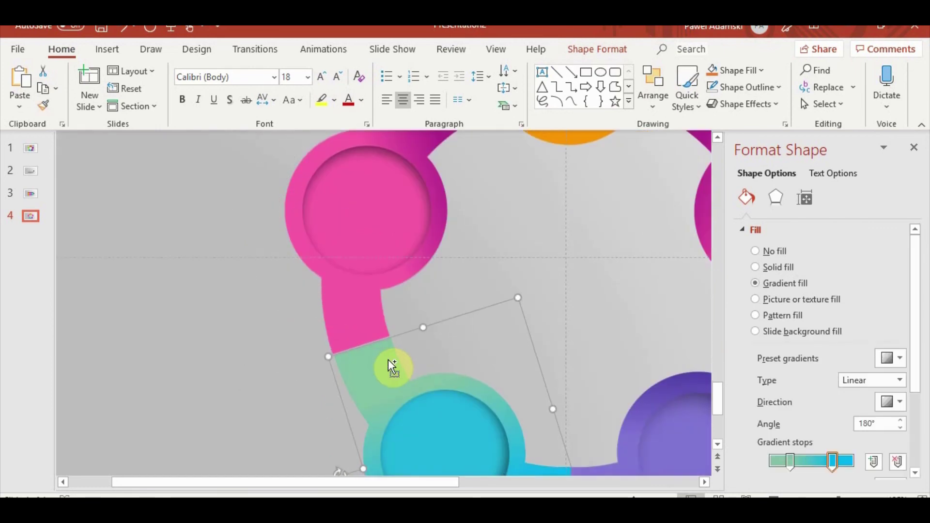
{"action": "left_click", "coordinate": [400, 390]}
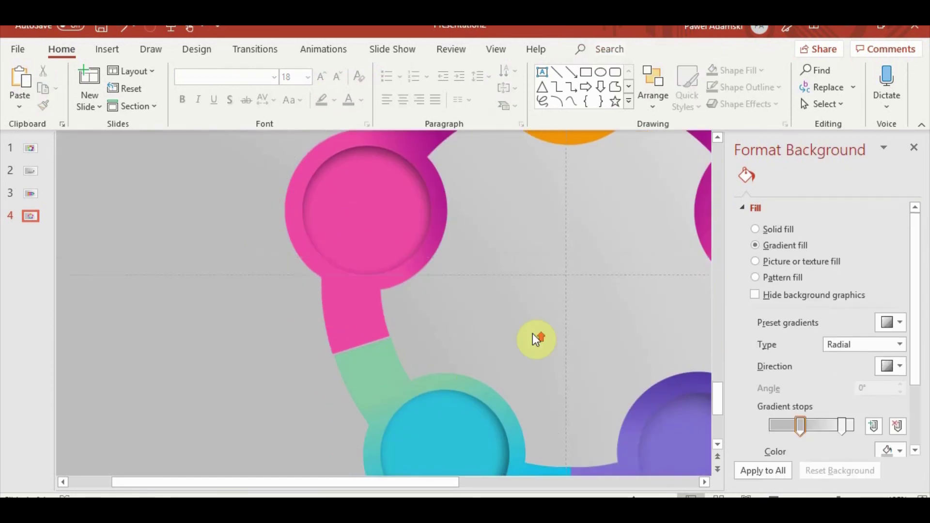
{"action": "scroll", "coordinate": [481, 295], "scroll_direction": "up", "scroll_amount": 3}
{"action": "scroll", "coordinate": [481, 296], "scroll_direction": "down", "scroll_amount": 3, "text": "ctrl"}
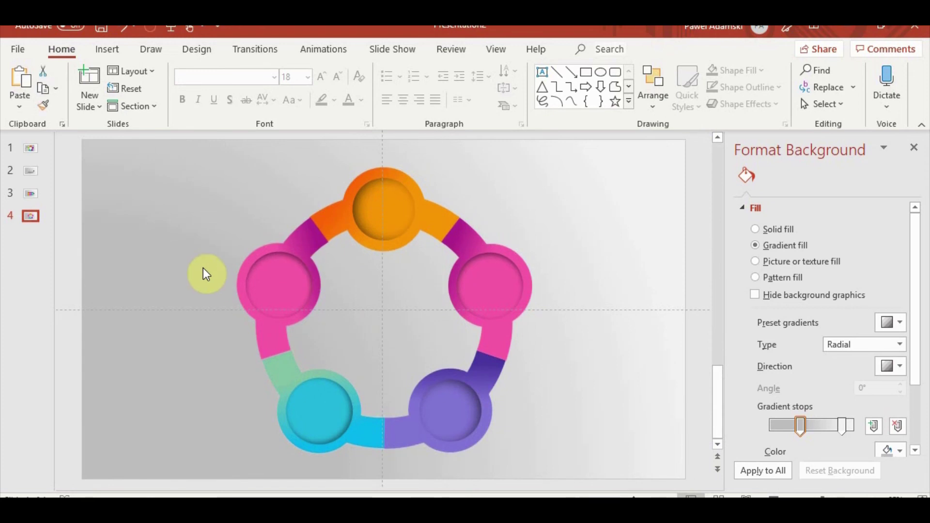
Give the left emblem's arm a solid lime-green fill.
{"action": "left_click", "coordinate": [275, 328]}
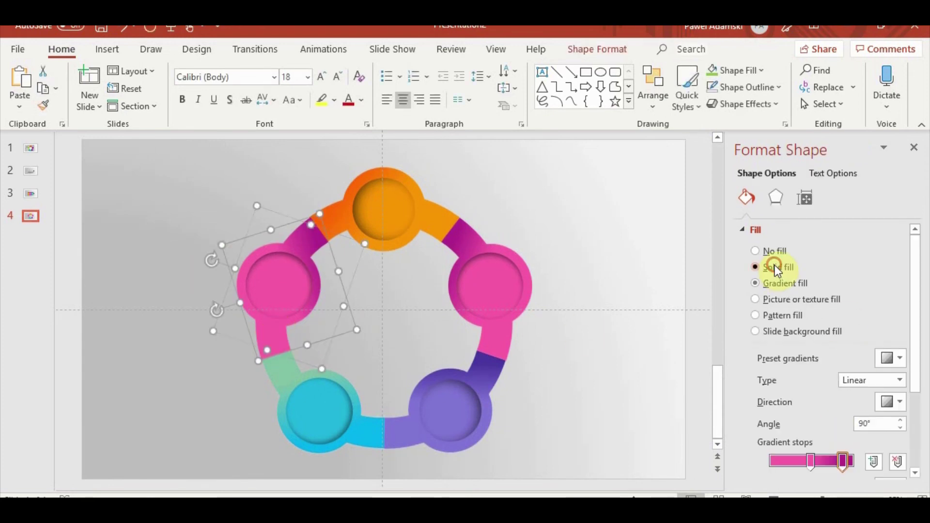
{"action": "left_click", "coordinate": [775, 267]}
{"action": "left_click", "coordinate": [899, 361]}
{"action": "left_click", "coordinate": [818, 301]}
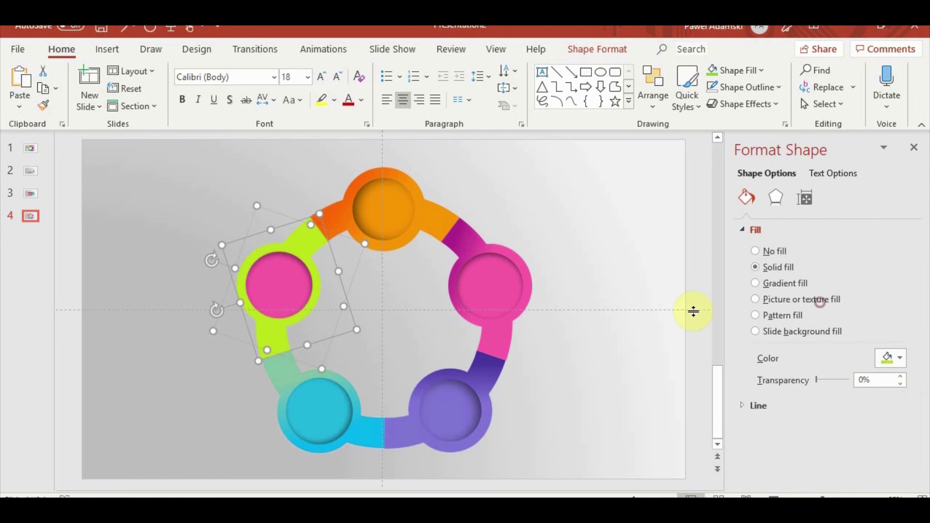
Recolour the left emblem's inner circle green.
{"action": "left_click", "coordinate": [289, 290]}
{"action": "left_click", "coordinate": [890, 357]}
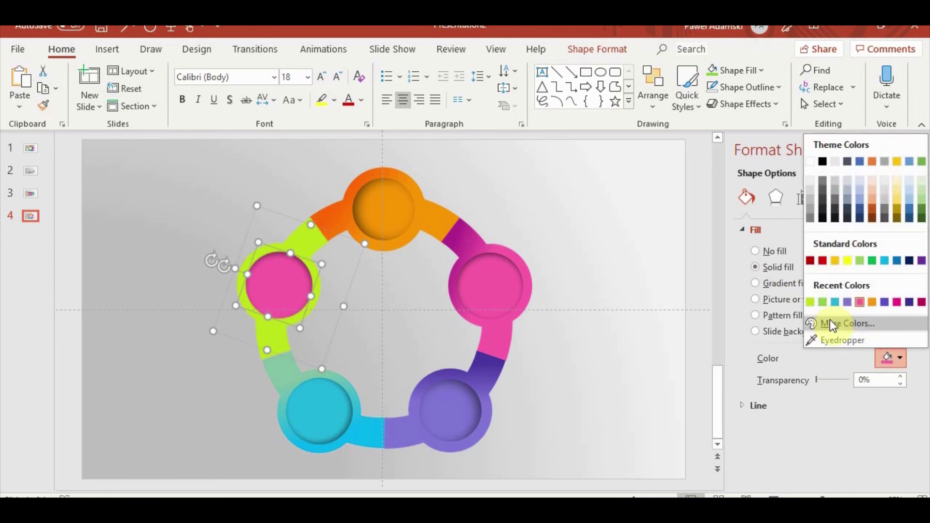
{"action": "left_click", "coordinate": [824, 301]}
{"action": "left_click", "coordinate": [589, 391]}
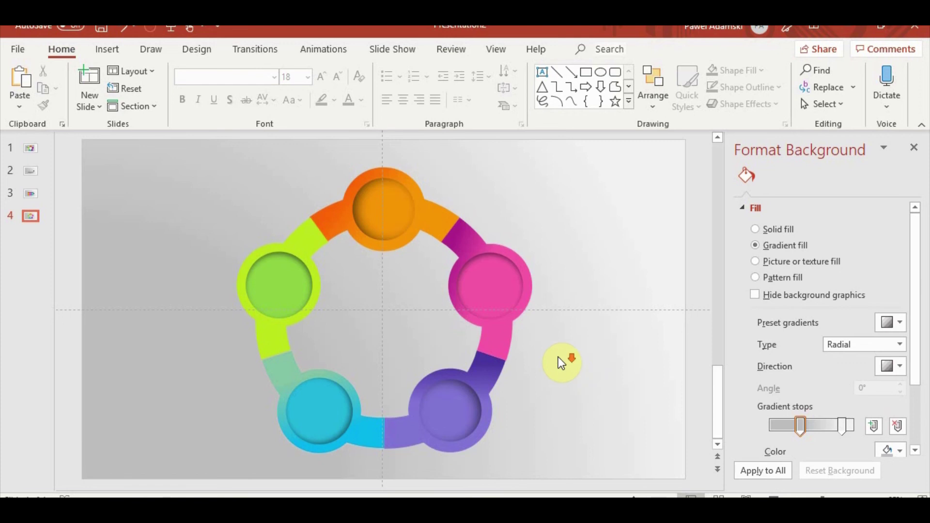
{"action": "scroll", "coordinate": [558, 356], "scroll_direction": "down", "scroll_amount": 5}
{"action": "scroll", "coordinate": [559, 364], "scroll_direction": "up", "scroll_amount": 3}
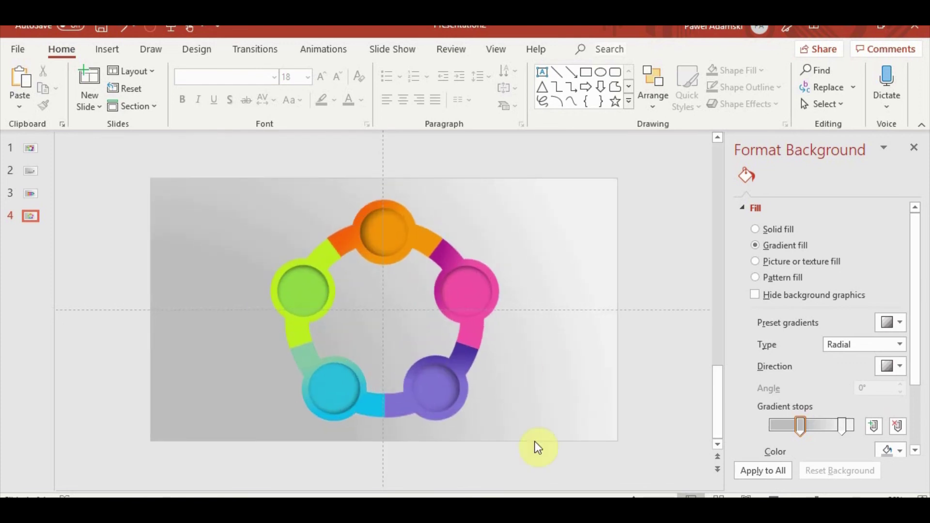
Bring the globe title circle from the other presentation, enlarge it and centre it in the ring.
{"action": "left_click", "coordinate": [555, 472]}
{"action": "left_click", "coordinate": [556, 286]}
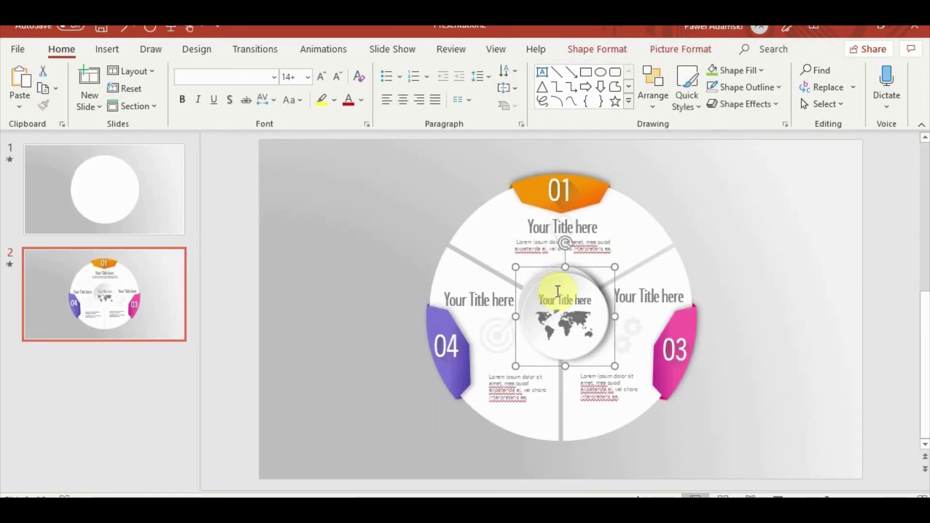
{"action": "key", "text": "Delete"}
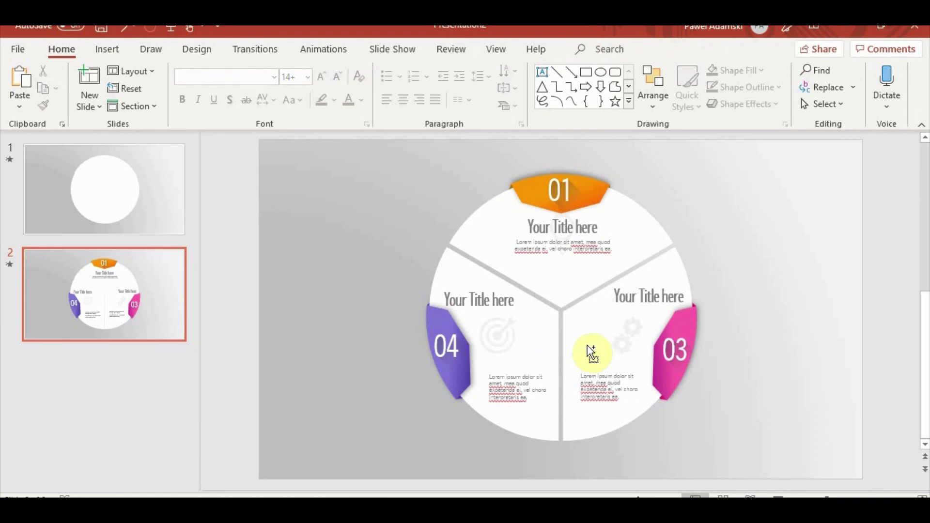
{"action": "key", "text": "ctrl+z"}
{"action": "left_click", "coordinate": [460, 455]}
{"action": "key", "text": "ctrl+v"}
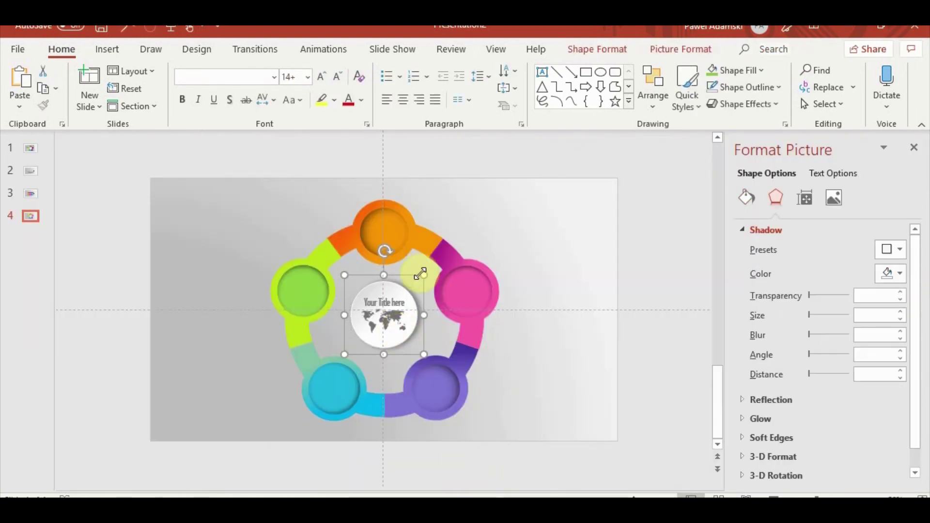
{"action": "left_click_drag", "start_coordinate": [423, 269], "coordinate": [451, 242]}
{"action": "left_click_drag", "start_coordinate": [417, 294], "coordinate": [413, 287]}
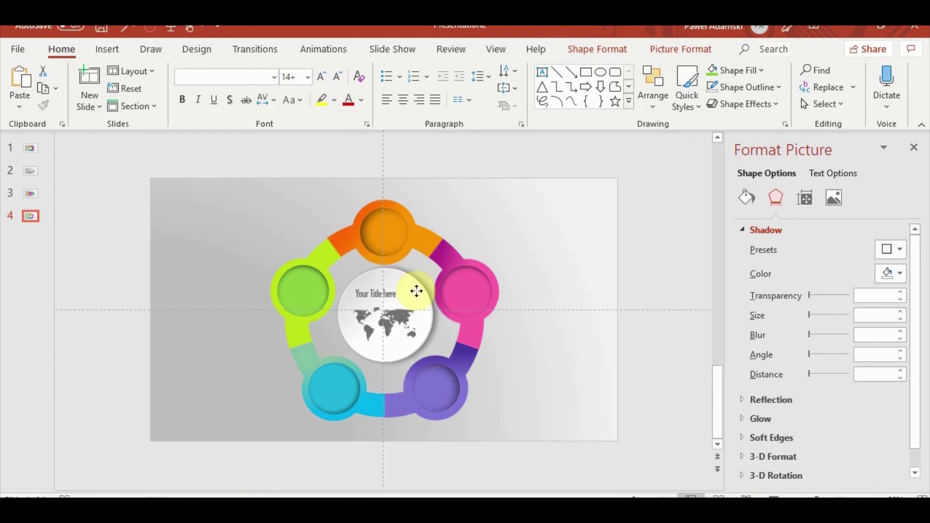
Center the 'Your Title here' text, enlarge it to 36 pt, and nudge the world map down.
{"action": "left_click", "coordinate": [388, 286]}
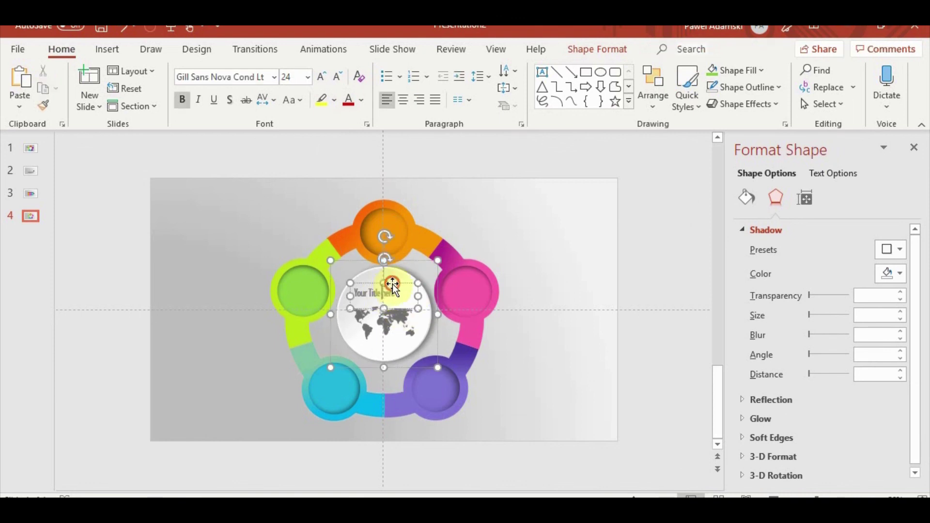
{"action": "left_click", "coordinate": [403, 100]}
{"action": "left_click", "coordinate": [322, 77]}
{"action": "left_click", "coordinate": [322, 77]}
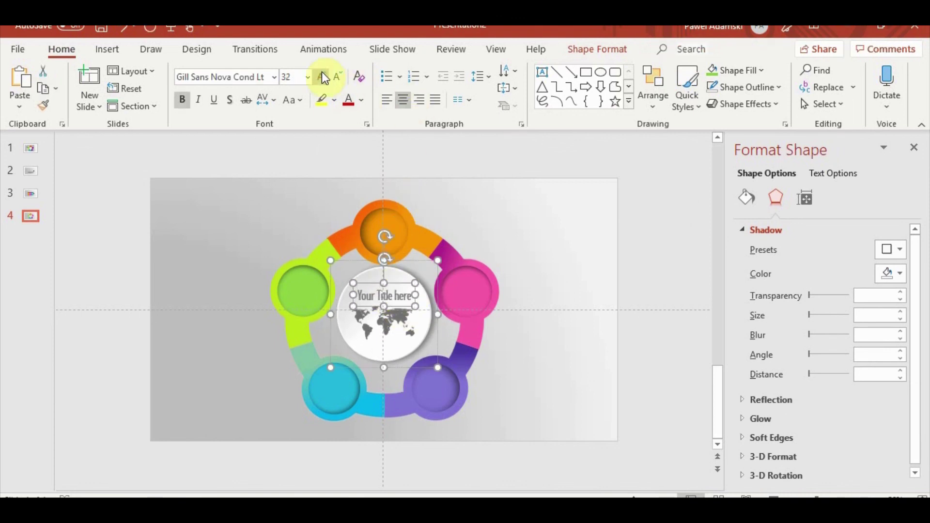
{"action": "left_click", "coordinate": [322, 77]}
{"action": "left_click", "coordinate": [629, 387]}
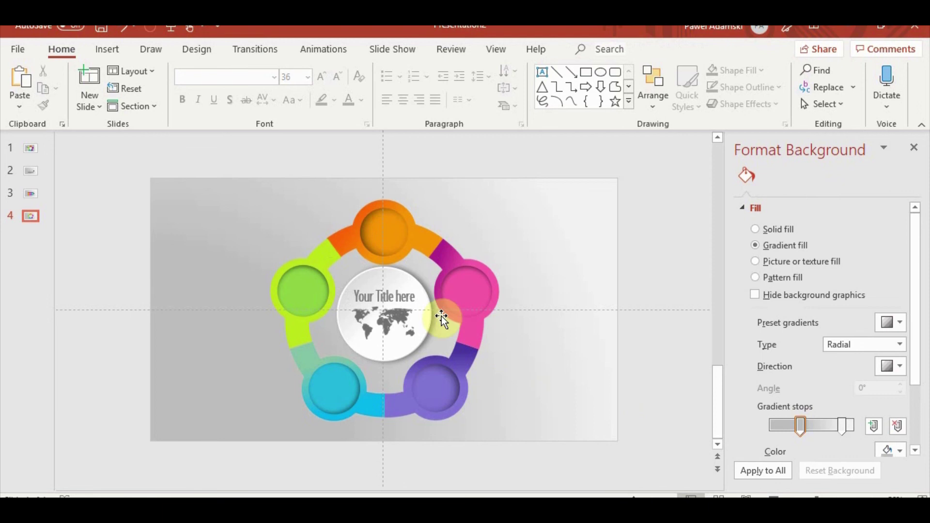
{"action": "left_click_drag", "start_coordinate": [397, 279], "coordinate": [397, 282]}
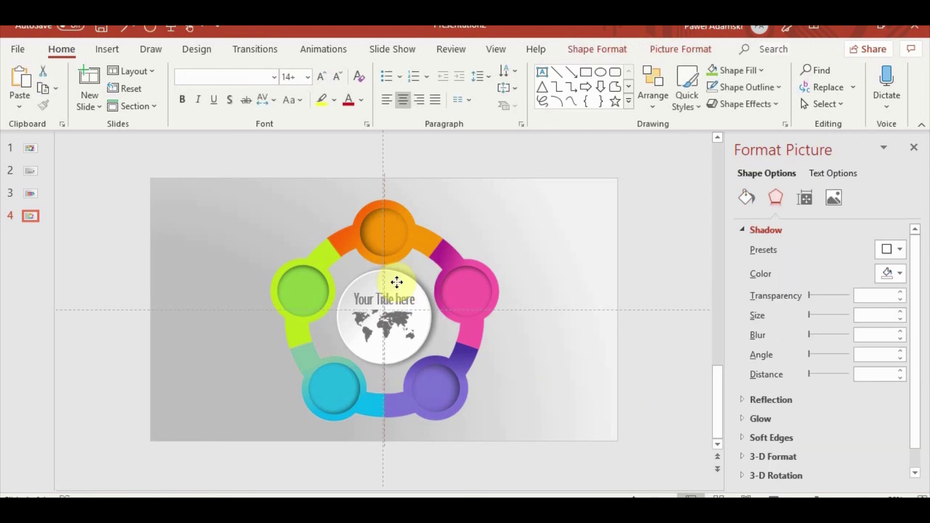
{"action": "left_click", "coordinate": [565, 414]}
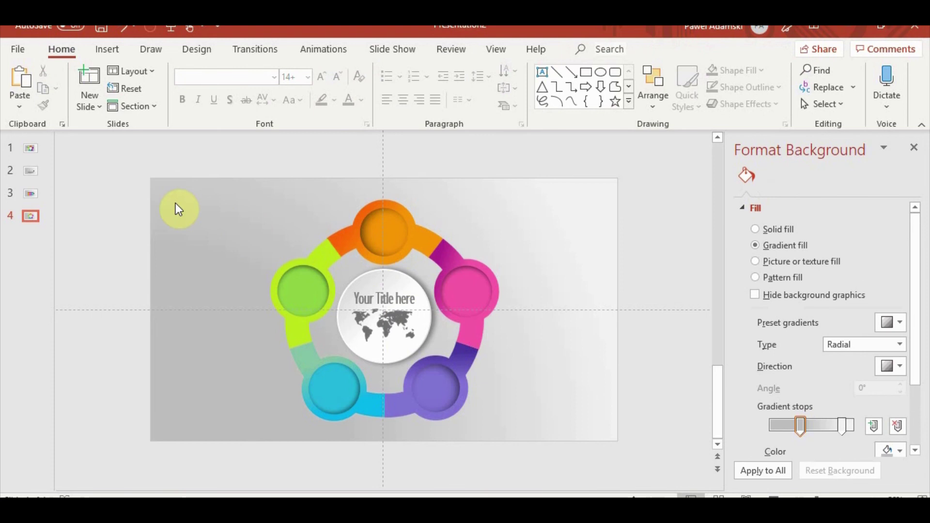
Ungroup the battery graphic on slide 3 and copy its 01 number text box.
{"action": "left_click", "coordinate": [29, 194]}
{"action": "left_click", "coordinate": [310, 353]}
{"action": "scroll", "coordinate": [311, 361], "scroll_direction": "up", "scroll_amount": 5}
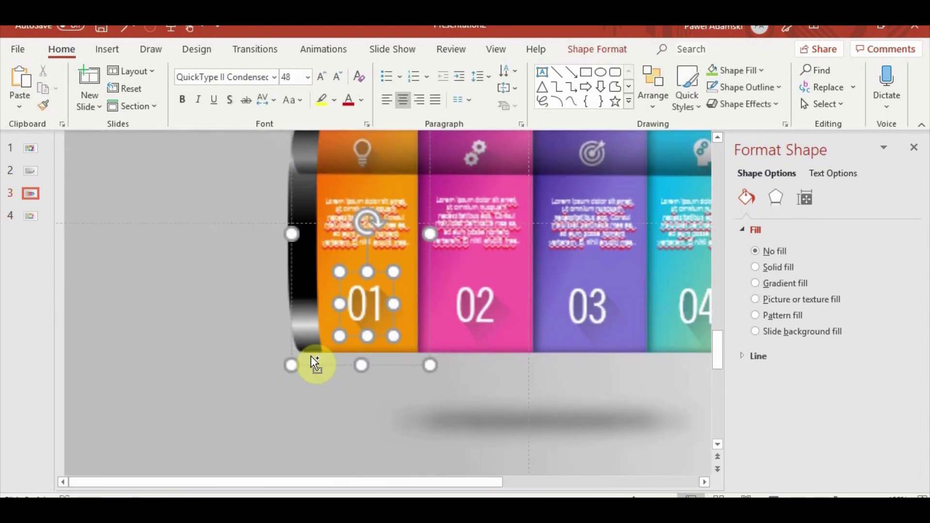
{"action": "left_click", "coordinate": [383, 325]}
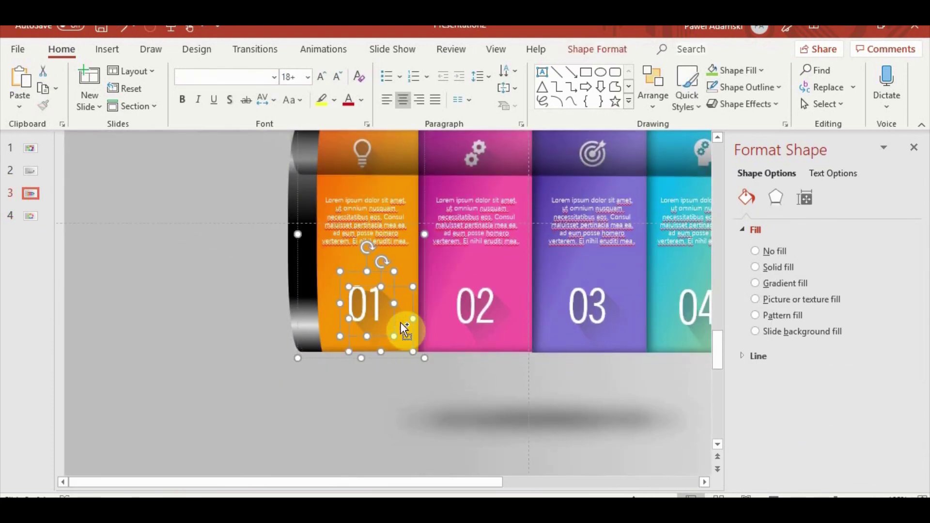
{"action": "left_click", "coordinate": [347, 275]}
{"action": "left_click", "coordinate": [322, 260]}
{"action": "right_click", "coordinate": [322, 259]}
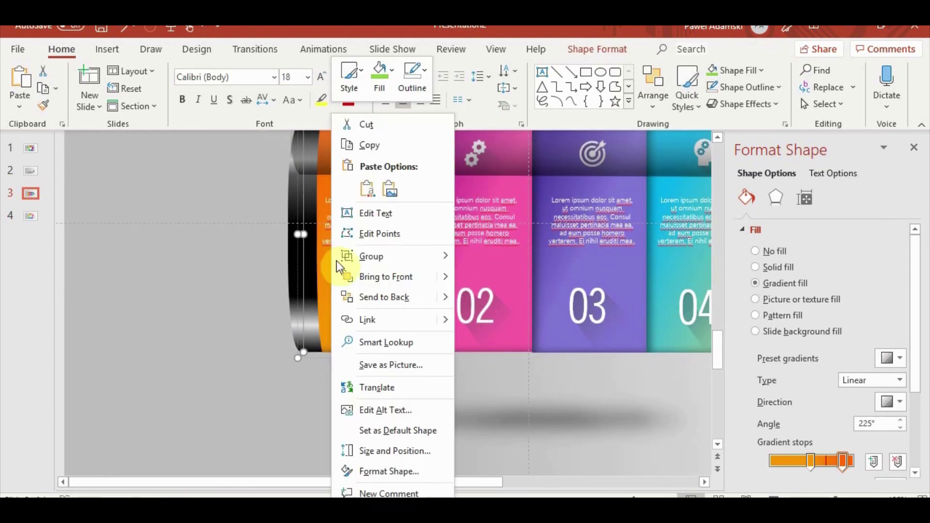
{"action": "left_click", "coordinate": [479, 300]}
{"action": "left_click", "coordinate": [383, 271]}
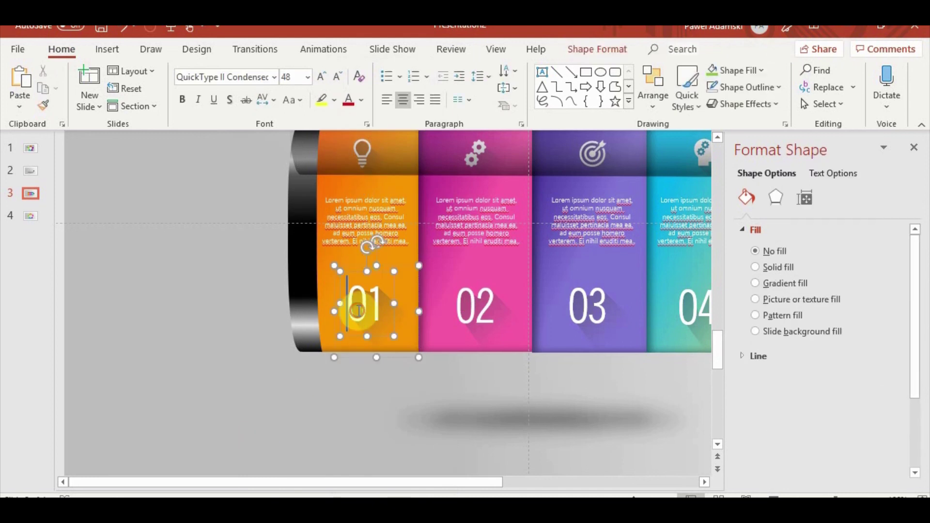
{"action": "left_click", "coordinate": [392, 265]}
Paste 01 on the pentagon slide and place it on the top orange circle.
{"action": "left_click", "coordinate": [28, 214]}
{"action": "key", "text": "ctrl+v"}
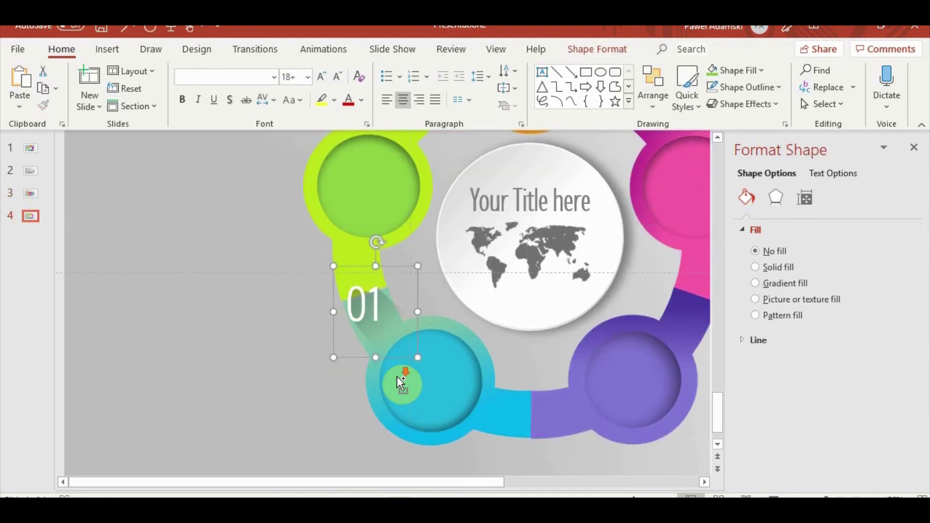
{"action": "scroll", "coordinate": [401, 380], "scroll_direction": "down", "scroll_amount": 2}
{"action": "mouse_move", "coordinate": [310, 304]}
{"action": "left_mouse_down"}
{"action": "mouse_move", "coordinate": [416, 175]}
{"action": "mouse_move", "coordinate": [429, 125]}
{"action": "mouse_move", "coordinate": [433, 158]}
{"action": "left_mouse_up"}
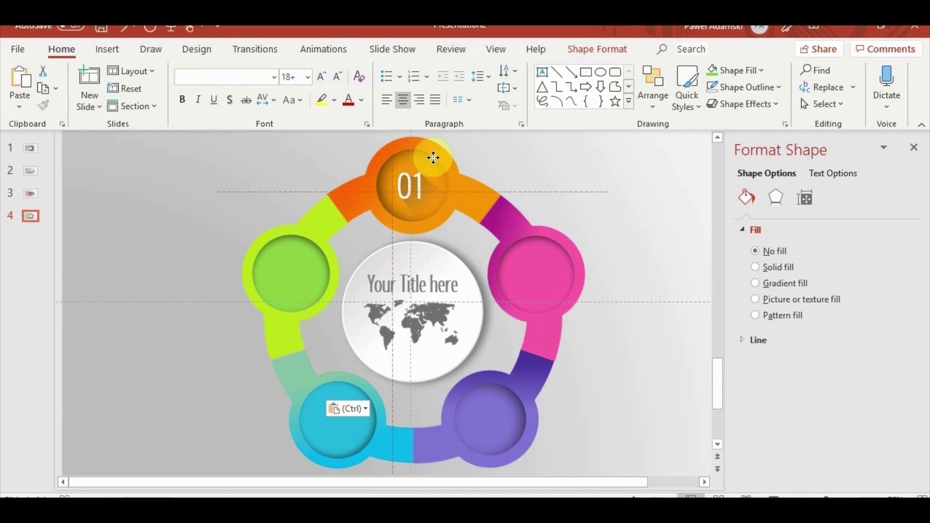
{"action": "left_click", "coordinate": [136, 297]}
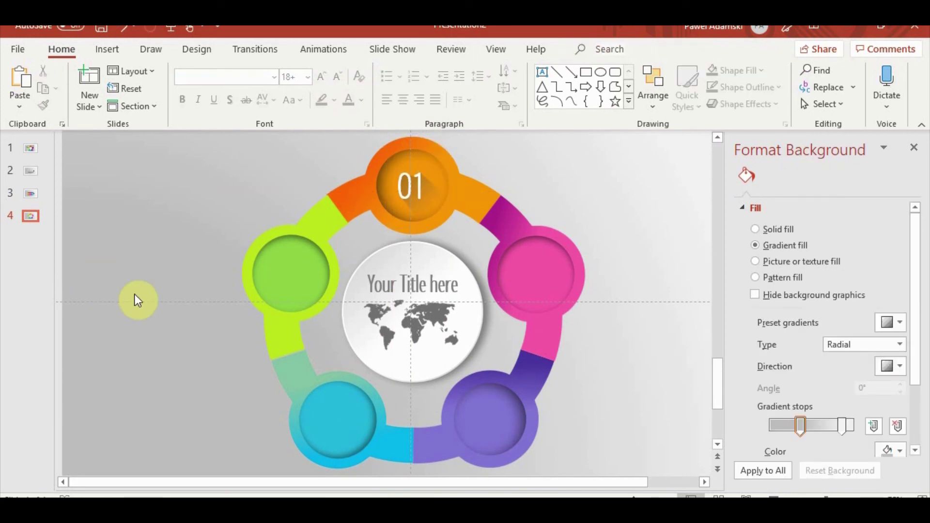
Ungroup the battery's 02 panel and copy its number text box.
{"action": "left_click", "coordinate": [30, 195]}
{"action": "left_click", "coordinate": [355, 363]}
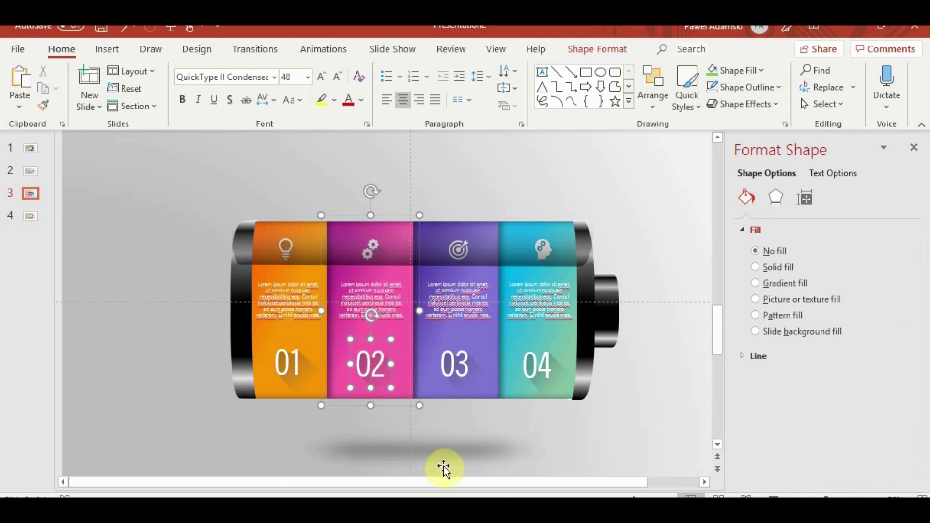
{"action": "left_click", "coordinate": [403, 319]}
{"action": "right_click", "coordinate": [407, 328]}
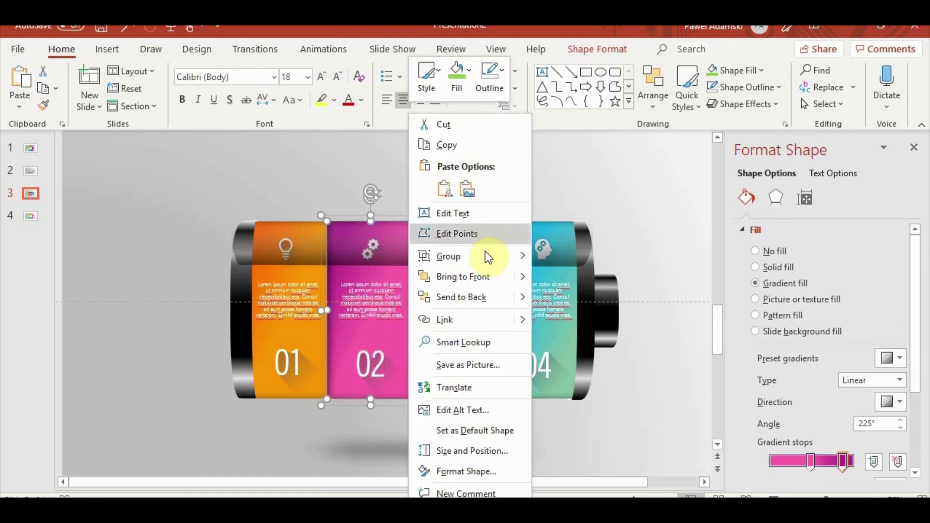
{"action": "left_click", "coordinate": [567, 301]}
{"action": "left_click", "coordinate": [361, 339]}
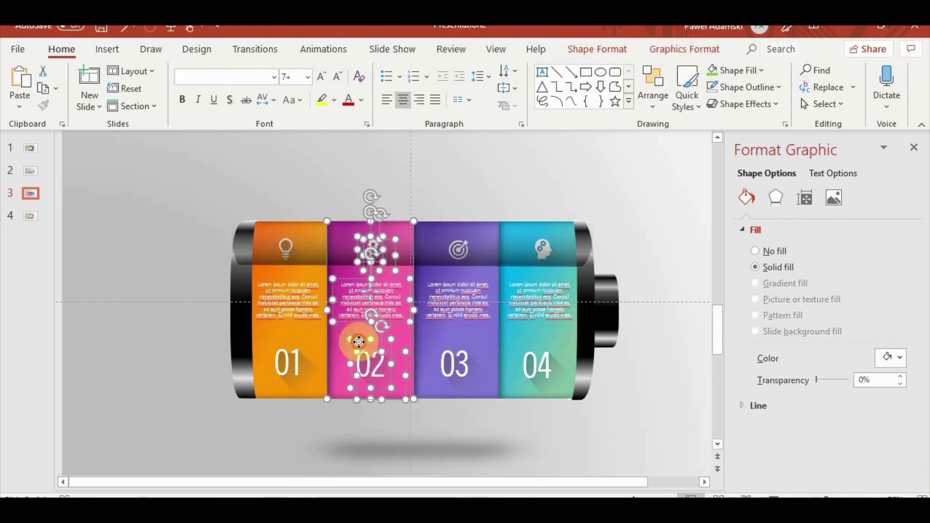
{"action": "left_click", "coordinate": [259, 438]}
{"action": "left_click", "coordinate": [379, 340]}
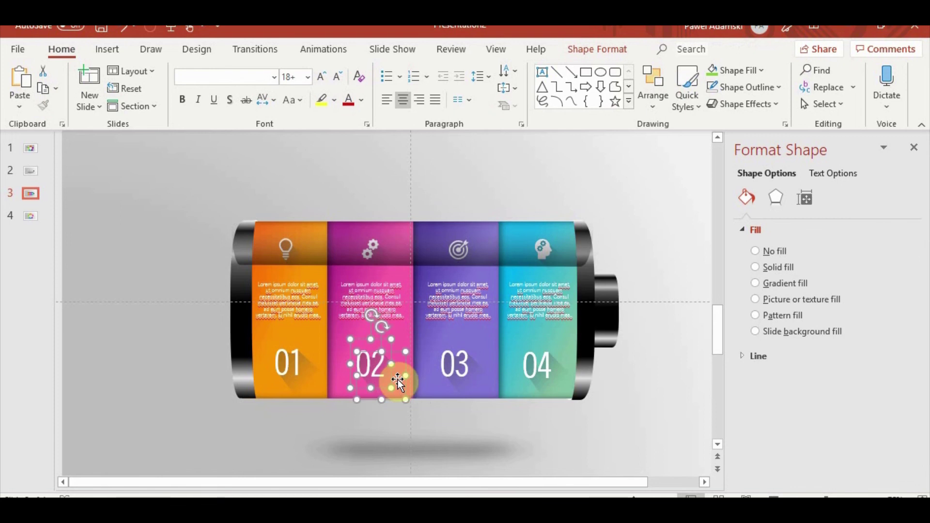
Paste 02 on the pentagon slide and place it on the pink circle.
{"action": "left_click", "coordinate": [30, 216]}
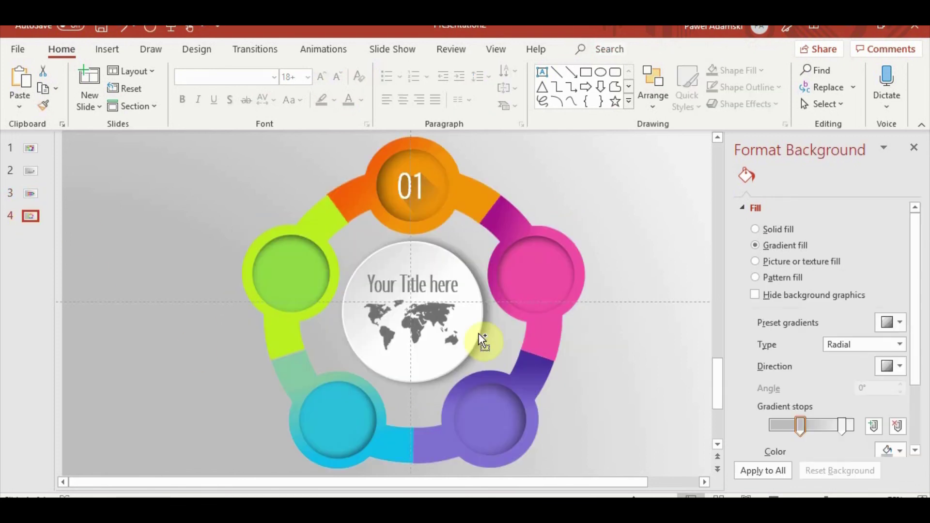
{"action": "key", "text": "ctrl+v"}
{"action": "left_click_drag", "start_coordinate": [357, 332], "coordinate": [518, 243]}
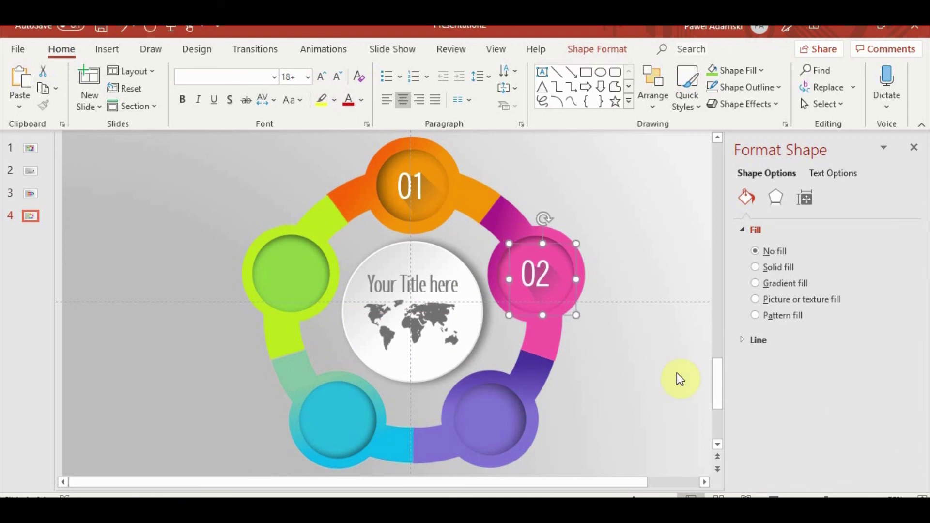
{"action": "left_click", "coordinate": [537, 294]}
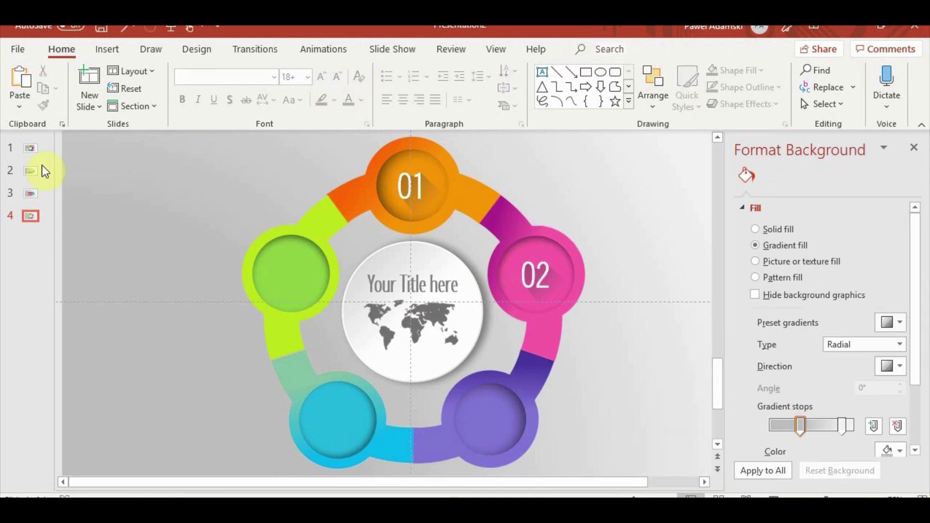
Copy the 03 number from the battery slide onto the purple circle.
{"action": "left_click", "coordinate": [30, 191]}
{"action": "left_click", "coordinate": [455, 357]}
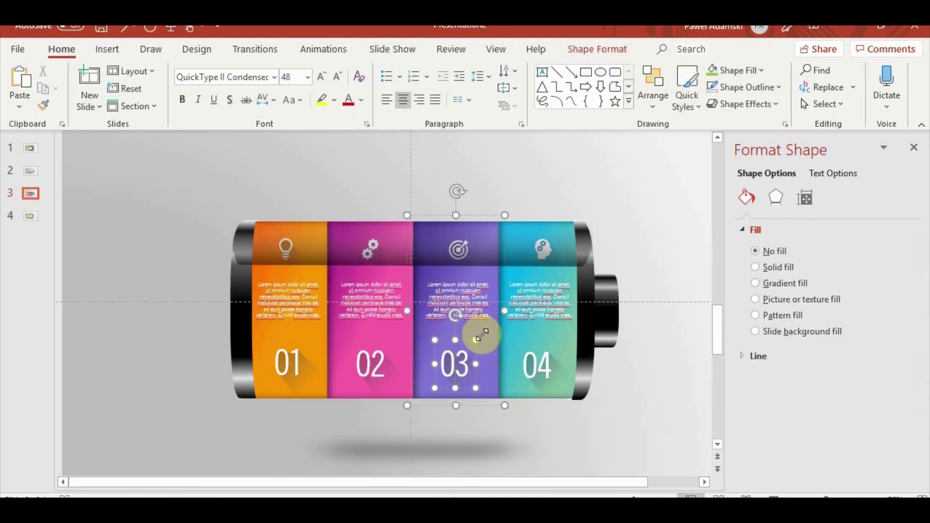
{"action": "right_click", "coordinate": [482, 335]}
{"action": "left_click", "coordinate": [629, 298]}
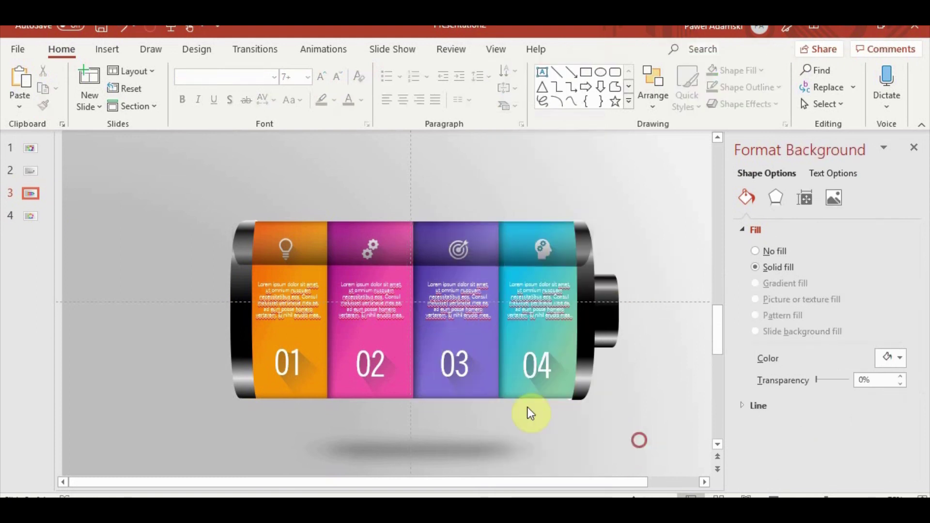
{"action": "left_click", "coordinate": [453, 354]}
{"action": "left_click", "coordinate": [487, 386], "text": "shift"}
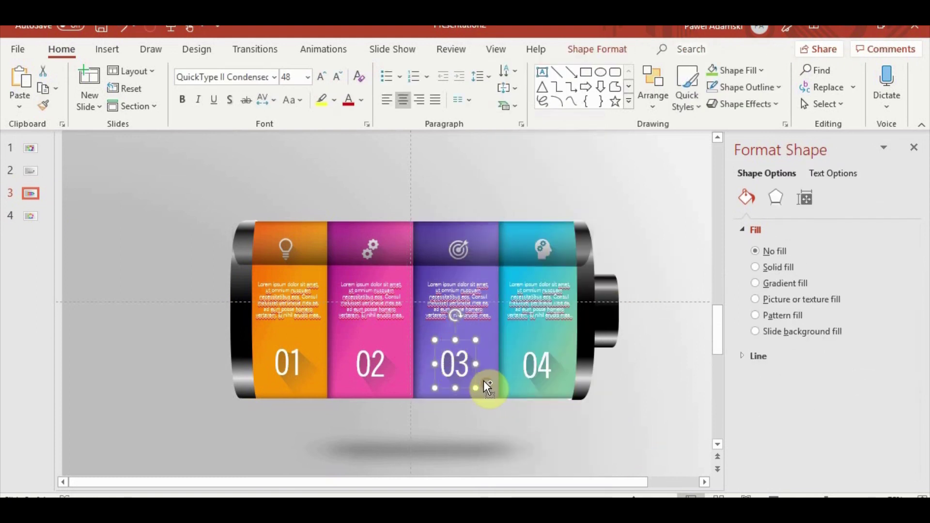
{"action": "left_click", "coordinate": [30, 215]}
{"action": "key", "text": "ctrl+v"}
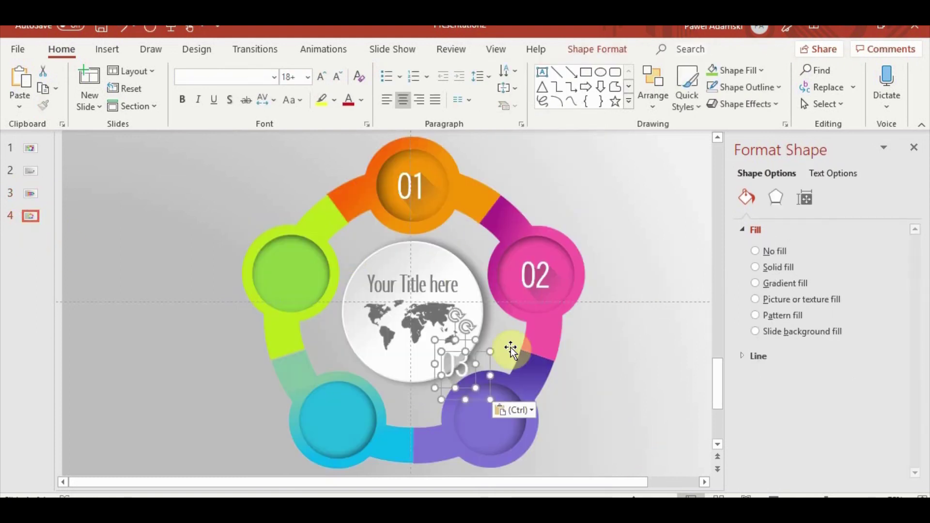
{"action": "left_click_drag", "start_coordinate": [478, 352], "coordinate": [513, 405]}
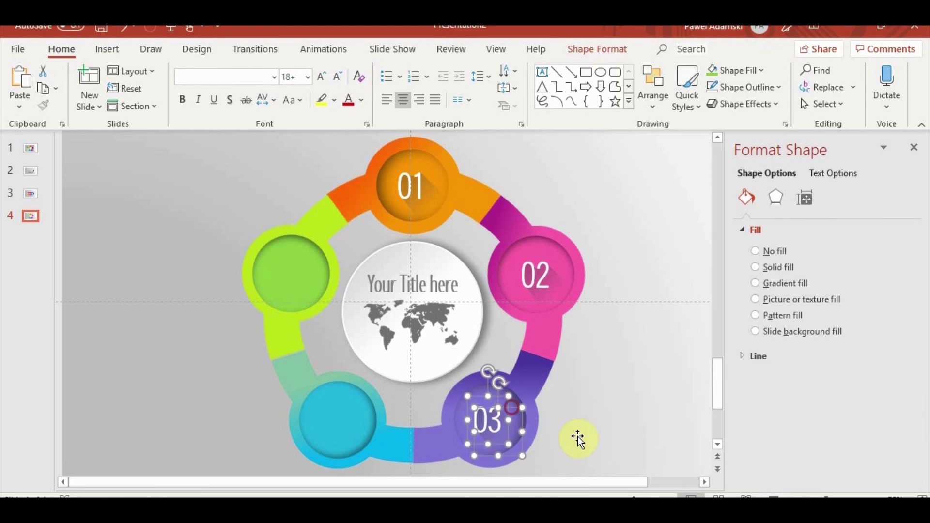
{"action": "left_click", "coordinate": [637, 443]}
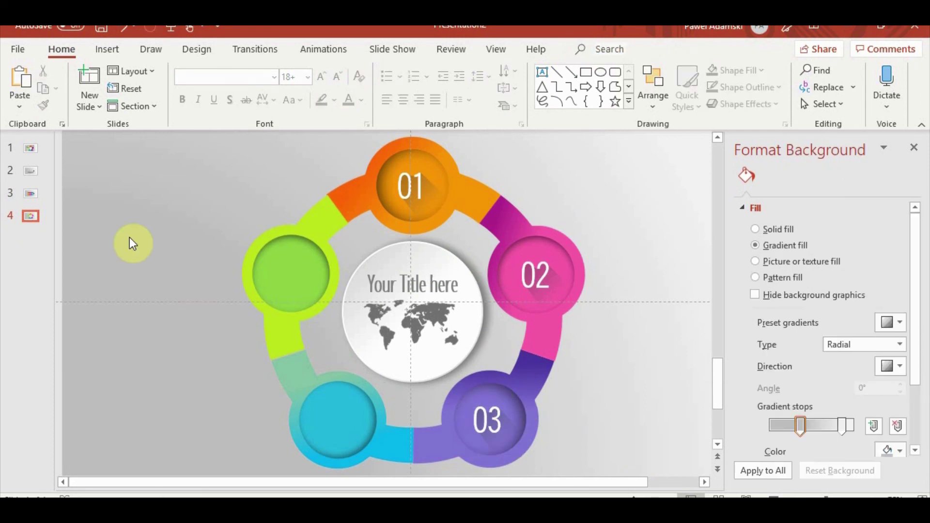
Ungroup the 04 panel and copy its number onto the bottom-left blue circle.
{"action": "left_click", "coordinate": [36, 195]}
{"action": "left_click", "coordinate": [530, 332]}
{"action": "left_click", "coordinate": [519, 322]}
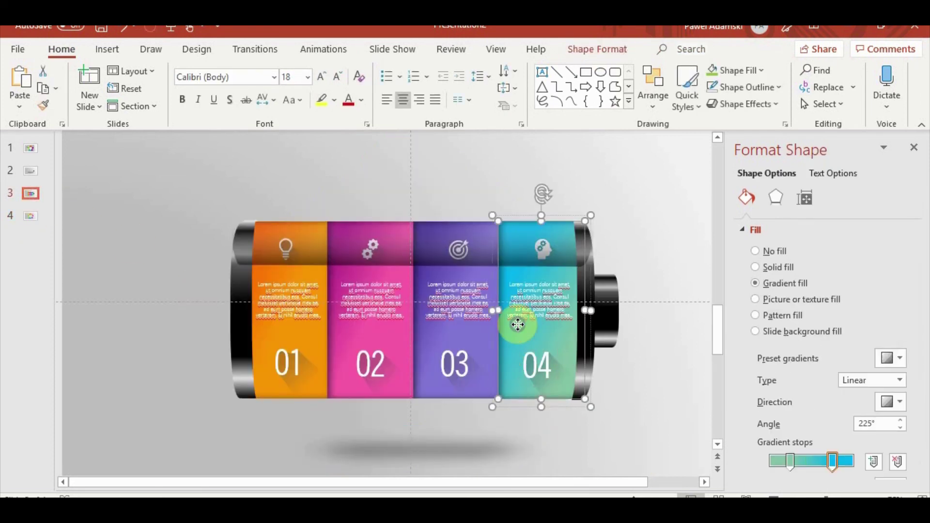
{"action": "right_click", "coordinate": [519, 321]}
{"action": "left_click", "coordinate": [661, 295]}
{"action": "left_click", "coordinate": [533, 363]}
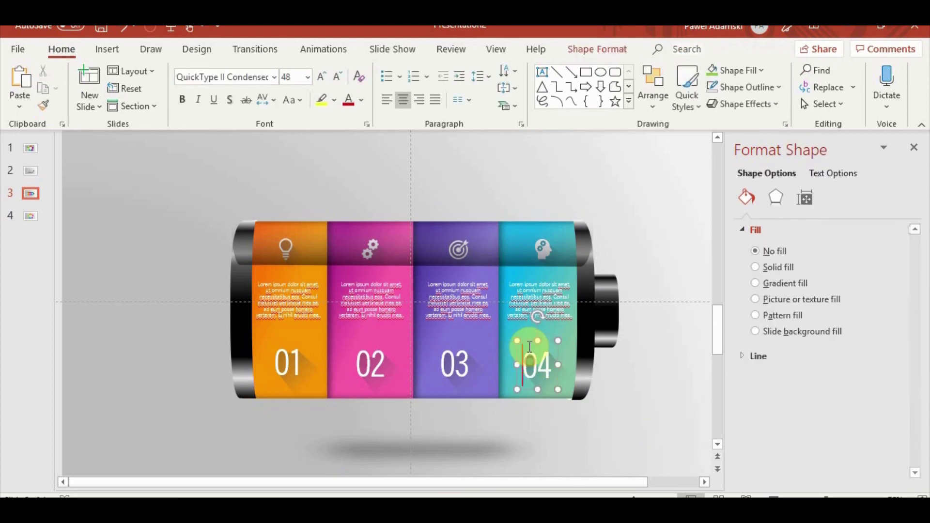
{"action": "left_click", "coordinate": [569, 382]}
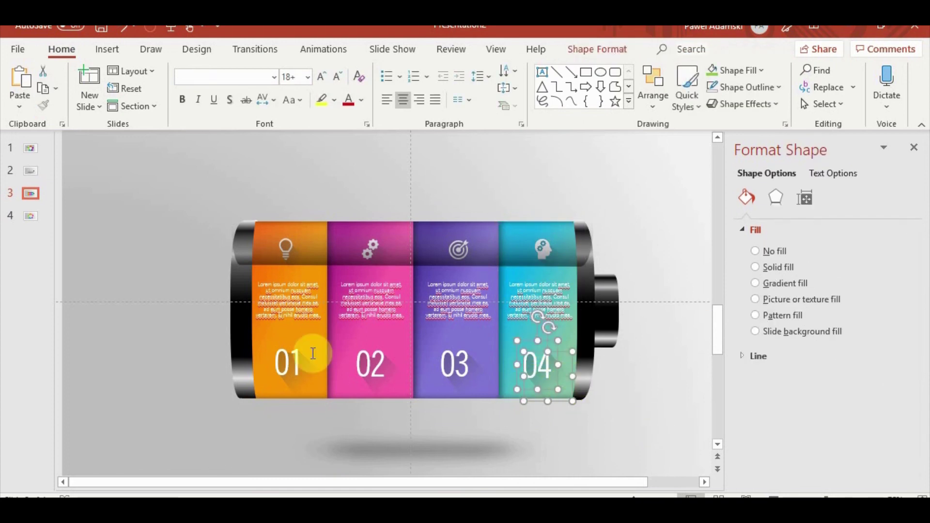
{"action": "left_click", "coordinate": [31, 216]}
{"action": "key", "text": "ctrl+v"}
{"action": "left_click_drag", "start_coordinate": [561, 355], "coordinate": [359, 410]}
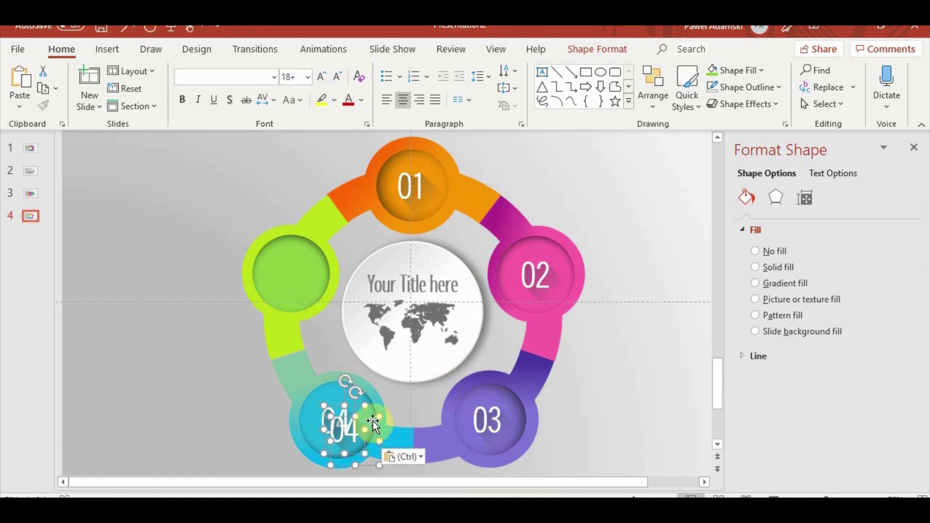
{"action": "mouse_move", "coordinate": [370, 423]}
{"action": "left_mouse_down"}
{"action": "mouse_move", "coordinate": [319, 301]}
{"action": "mouse_move", "coordinate": [321, 274]}
{"action": "mouse_move", "coordinate": [351, 394]}
{"action": "left_mouse_up"}
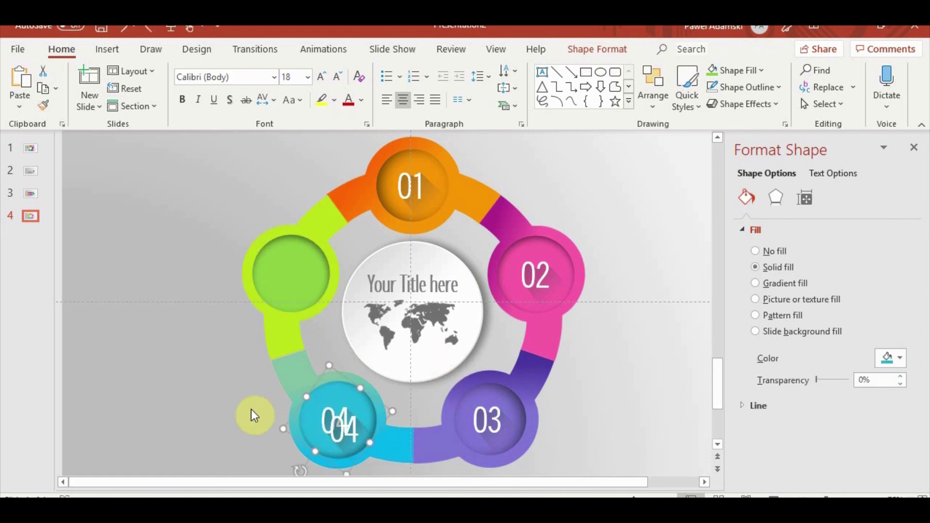
Paste another 04 onto the green circle and change it to 05.
{"action": "left_click", "coordinate": [251, 409]}
{"action": "left_click", "coordinate": [355, 426]}
{"action": "left_click", "coordinate": [170, 397]}
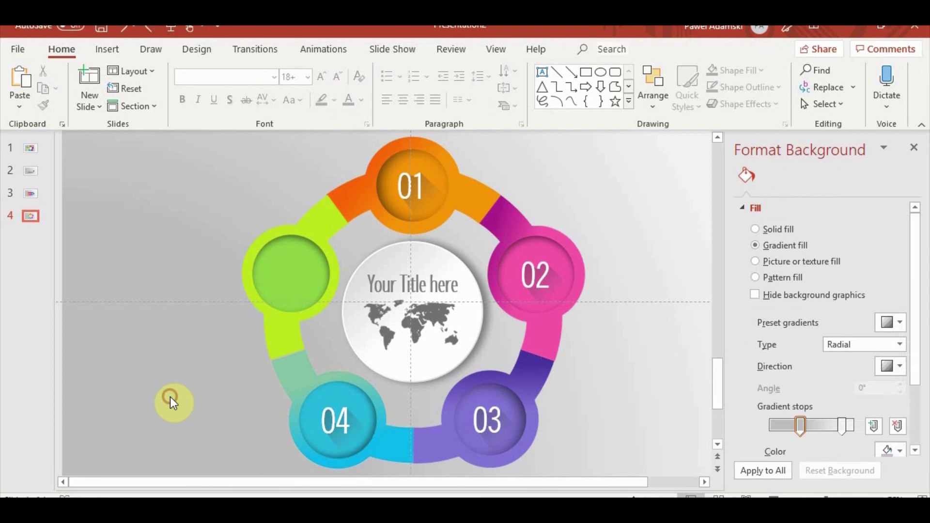
{"action": "key", "text": "ctrl+v"}
{"action": "mouse_move", "coordinate": [368, 419]}
{"action": "left_mouse_down"}
{"action": "mouse_move", "coordinate": [310, 264]}
{"action": "mouse_move", "coordinate": [297, 280]}
{"action": "left_mouse_up"}
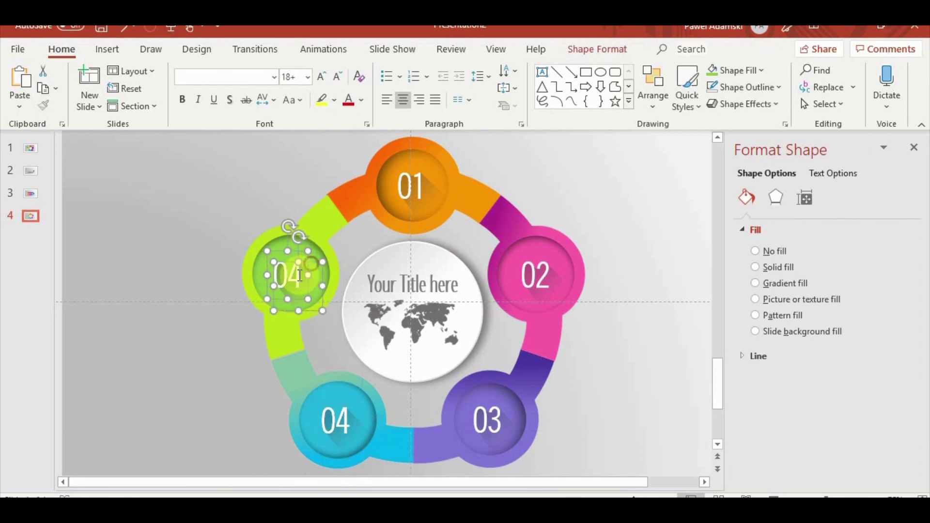
{"action": "left_click", "coordinate": [298, 279]}
{"action": "key", "text": "BackSpace"}
{"action": "type", "text": "5"}
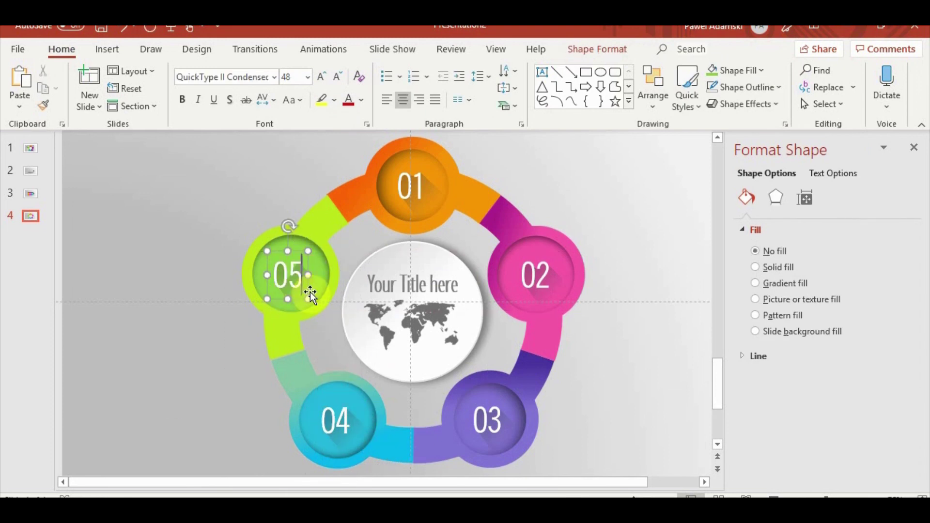
Edit the points of the long shadow behind 05 so it fits the new digits.
{"action": "left_click", "coordinate": [315, 289]}
{"action": "scroll", "coordinate": [316, 289], "scroll_direction": "up", "scroll_amount": 5}
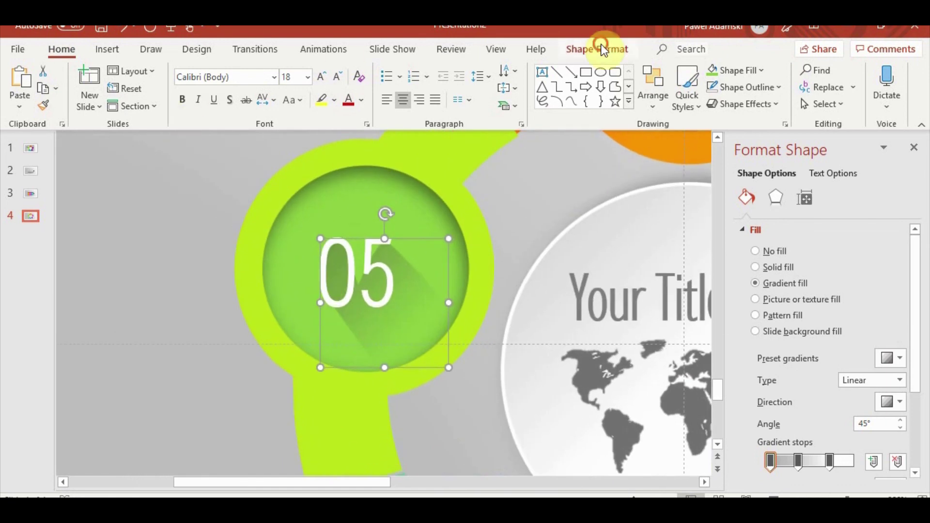
{"action": "left_click", "coordinate": [602, 49]}
{"action": "left_click", "coordinate": [117, 72]}
{"action": "left_click", "coordinate": [128, 115]}
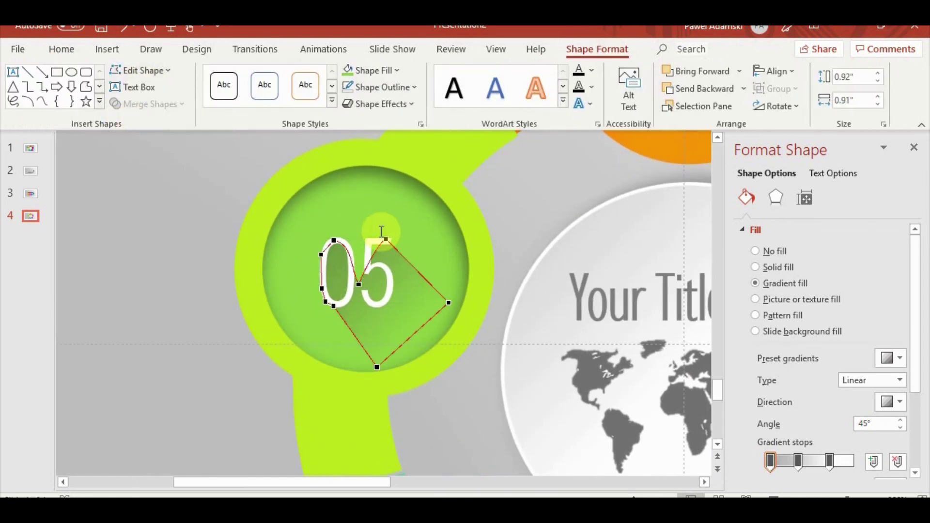
{"action": "left_click", "coordinate": [368, 266]}
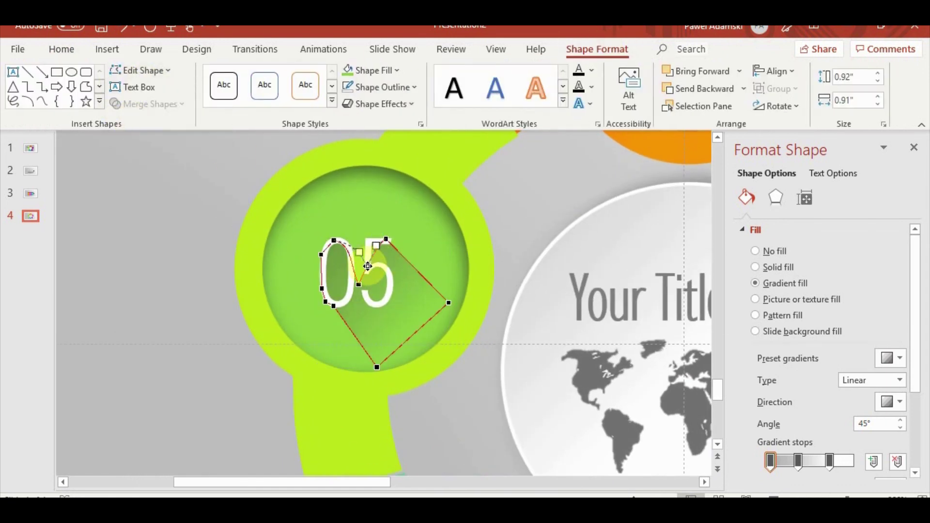
{"action": "mouse_move", "coordinate": [368, 266]}
{"action": "left_mouse_down"}
{"action": "mouse_move", "coordinate": [390, 239]}
{"action": "mouse_move", "coordinate": [370, 242]}
{"action": "left_mouse_up"}
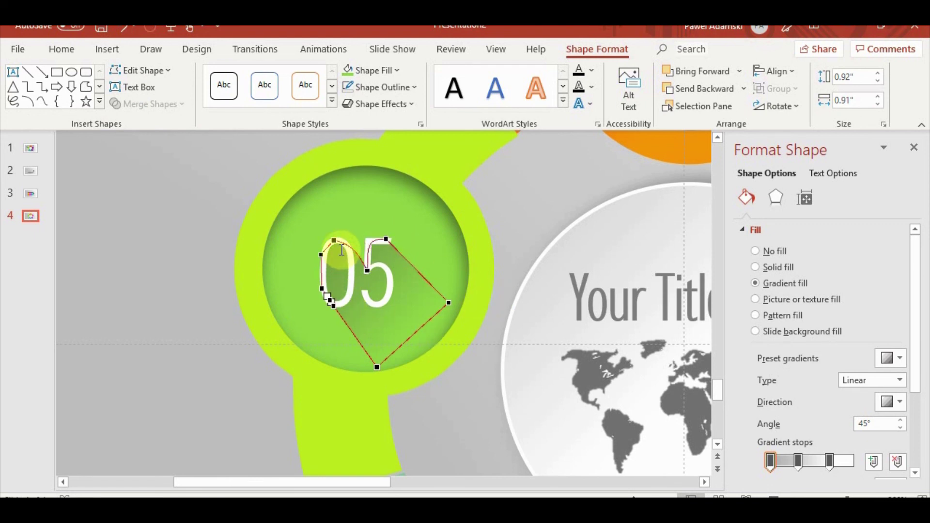
{"action": "left_click", "coordinate": [321, 254]}
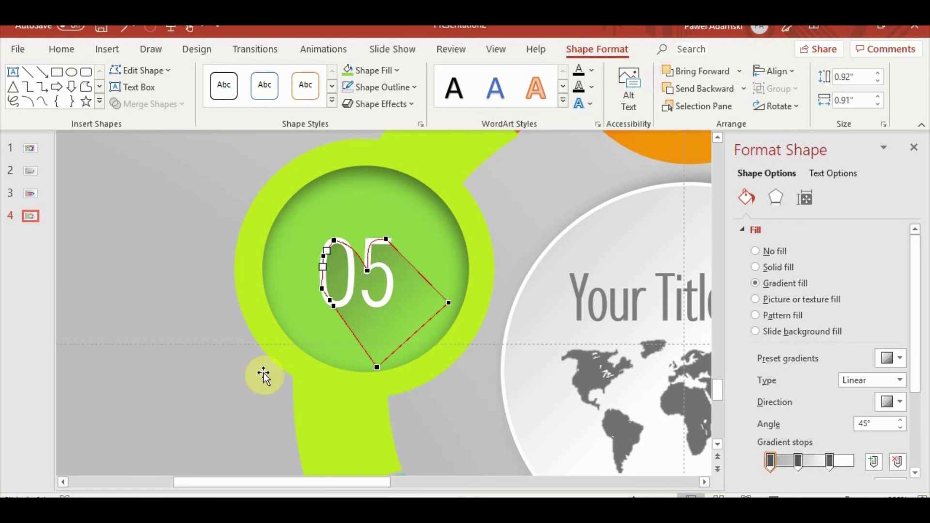
{"action": "left_click", "coordinate": [225, 371]}
{"action": "scroll", "coordinate": [368, 336], "scroll_direction": "down", "scroll_amount": 2}
{"action": "scroll", "coordinate": [374, 337], "scroll_direction": "down", "scroll_amount": 2}
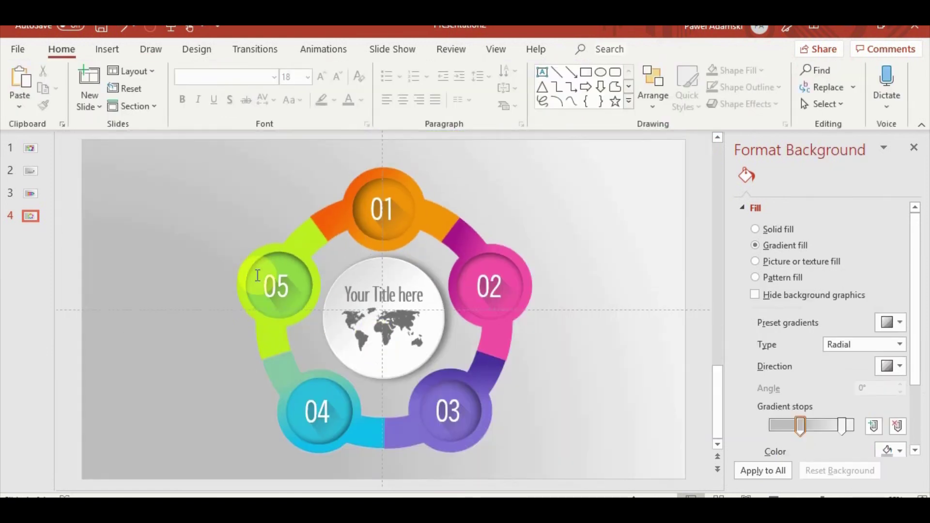
Apply an inner shadow preset to the green 05 circle.
{"action": "left_click", "coordinate": [292, 262]}
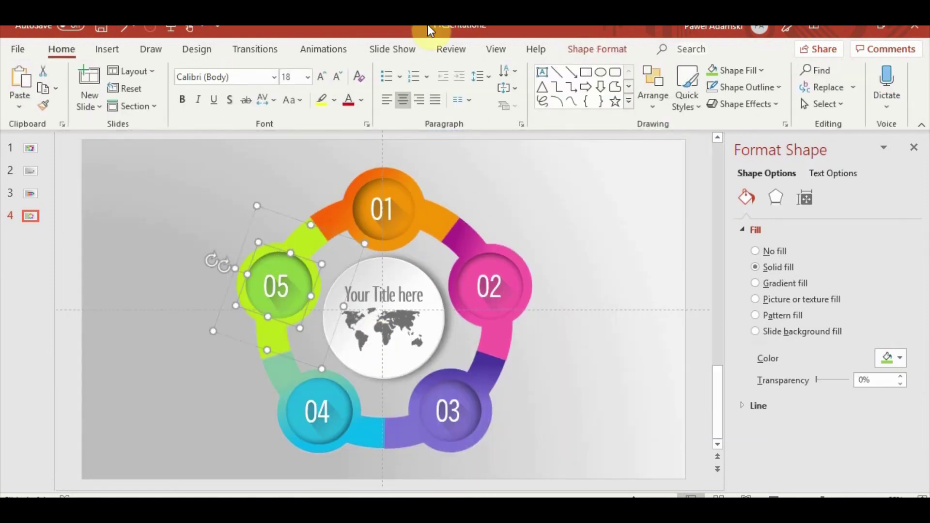
{"action": "left_click", "coordinate": [567, 48]}
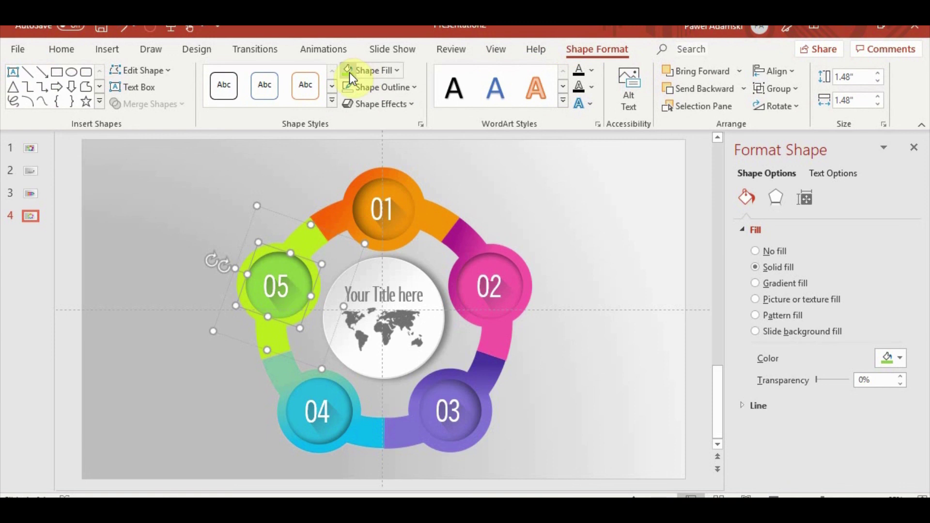
{"action": "left_click", "coordinate": [413, 105]}
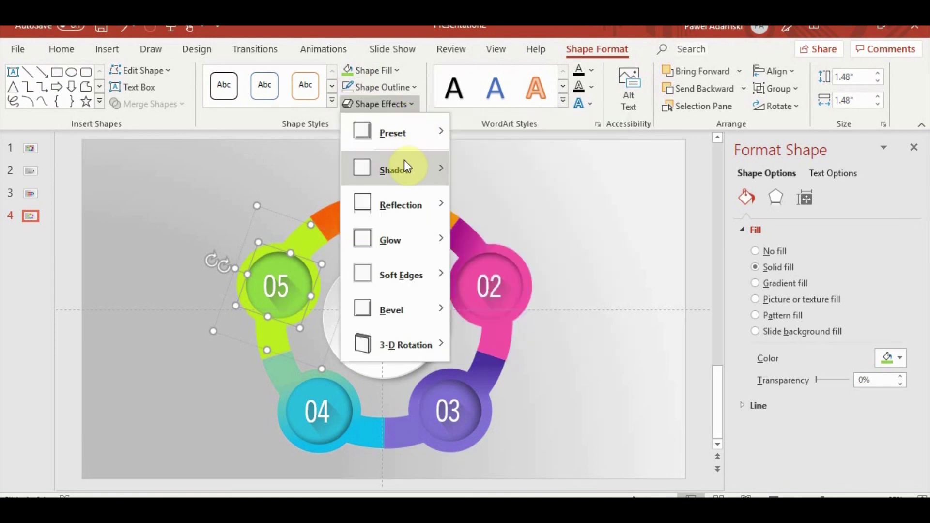
{"action": "mouse_move", "coordinate": [396, 169]}
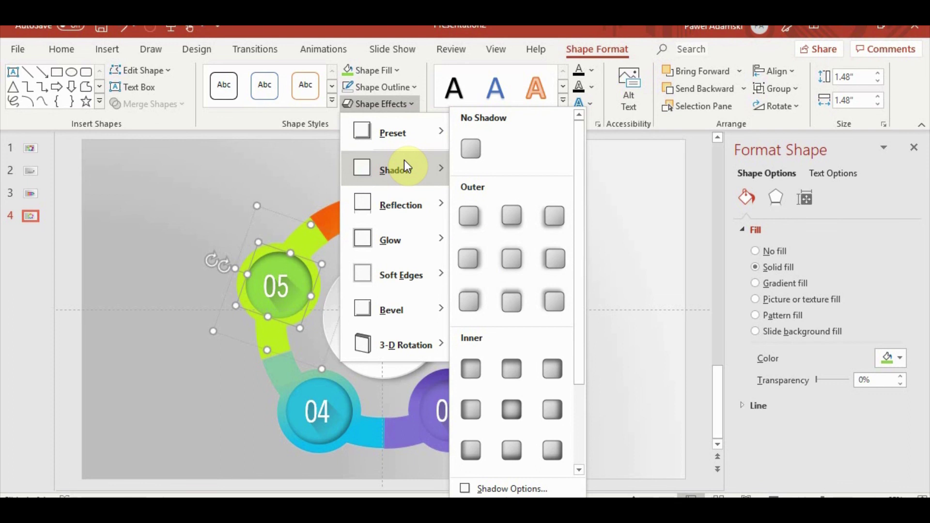
{"action": "left_click", "coordinate": [411, 106]}
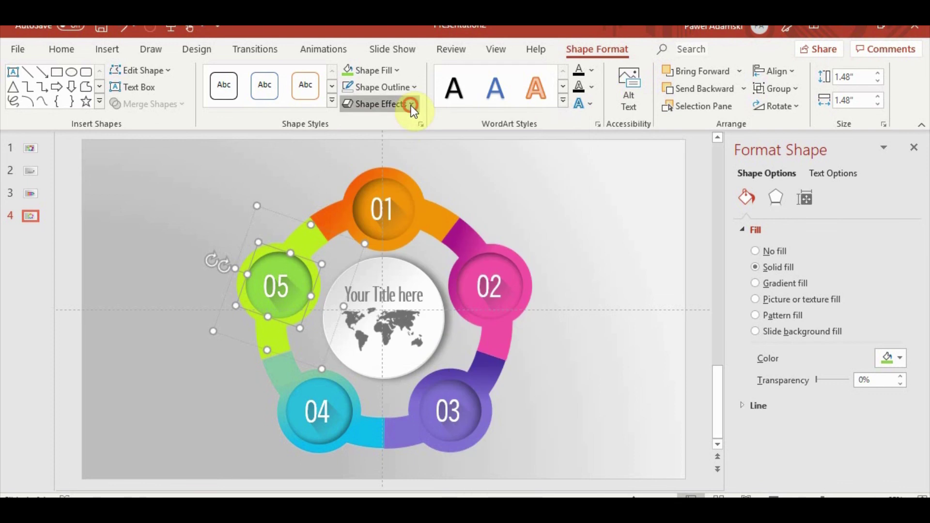
{"action": "left_click", "coordinate": [775, 199]}
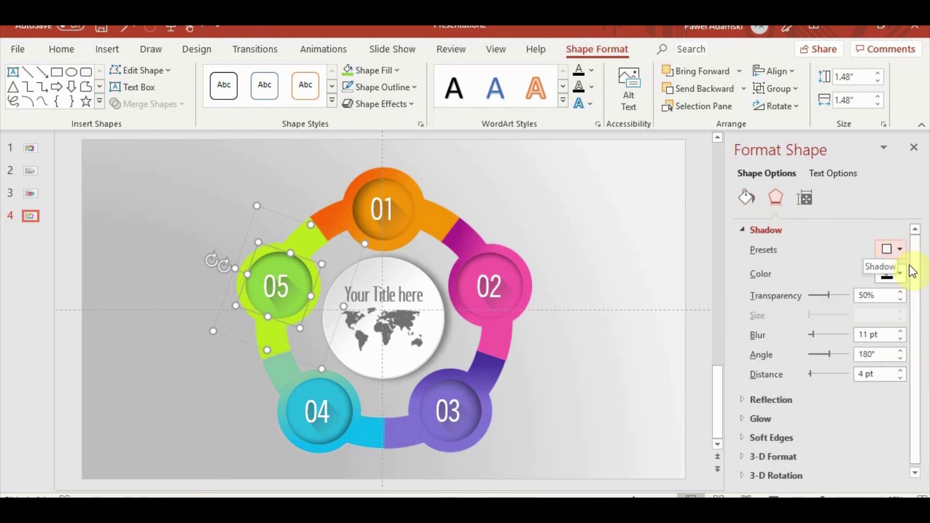
{"action": "left_click", "coordinate": [900, 249]}
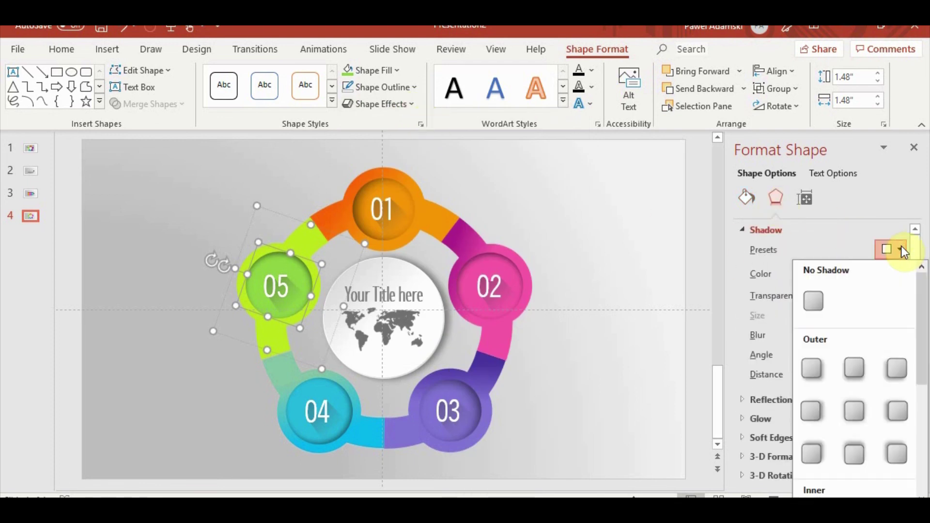
{"action": "scroll", "coordinate": [824, 475], "scroll_direction": "down", "scroll_amount": 5}
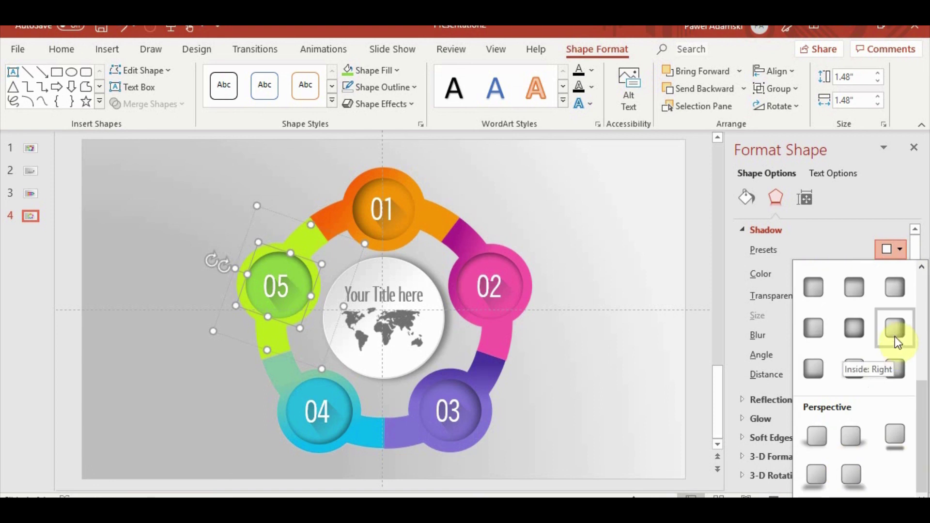
{"action": "left_click", "coordinate": [899, 375]}
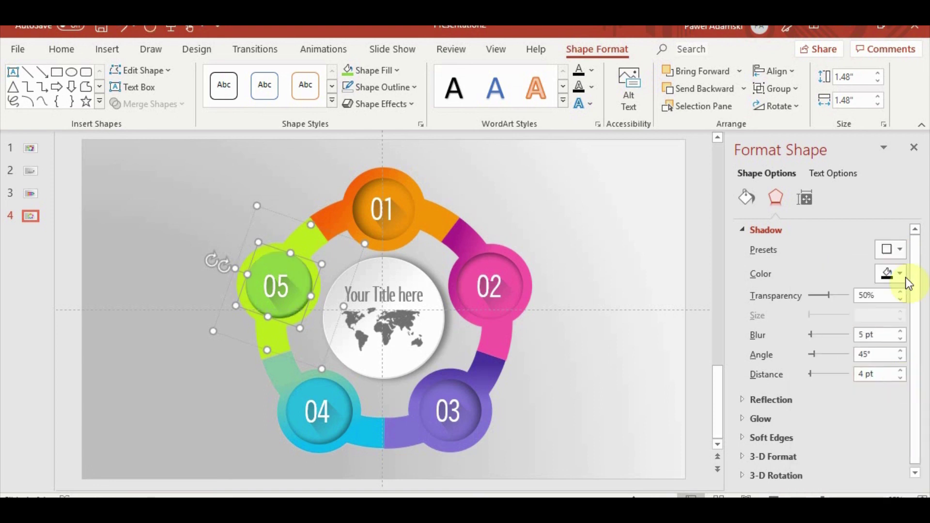
Settle on the 225° inner shadow for circle 05, then set angle 359° and more blur.
{"action": "left_click", "coordinate": [893, 249]}
{"action": "left_click", "coordinate": [895, 289]}
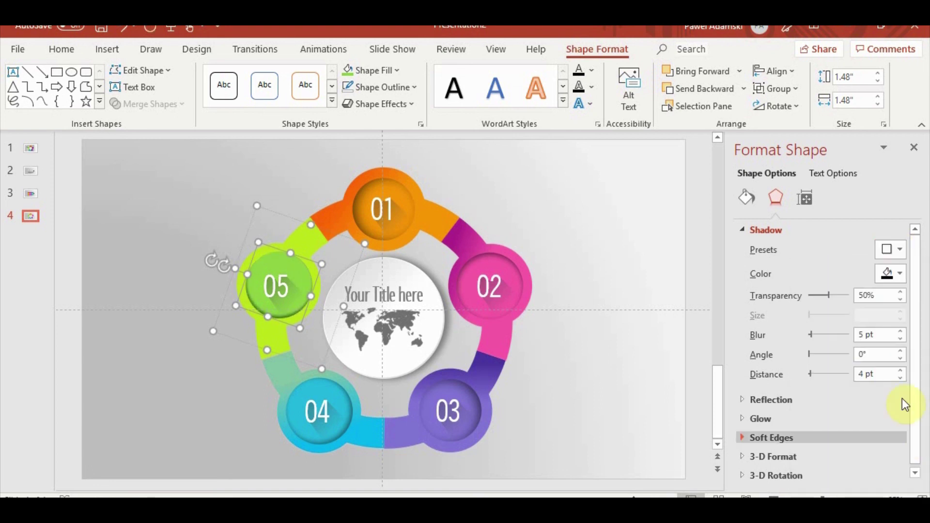
{"action": "left_click", "coordinate": [895, 249]}
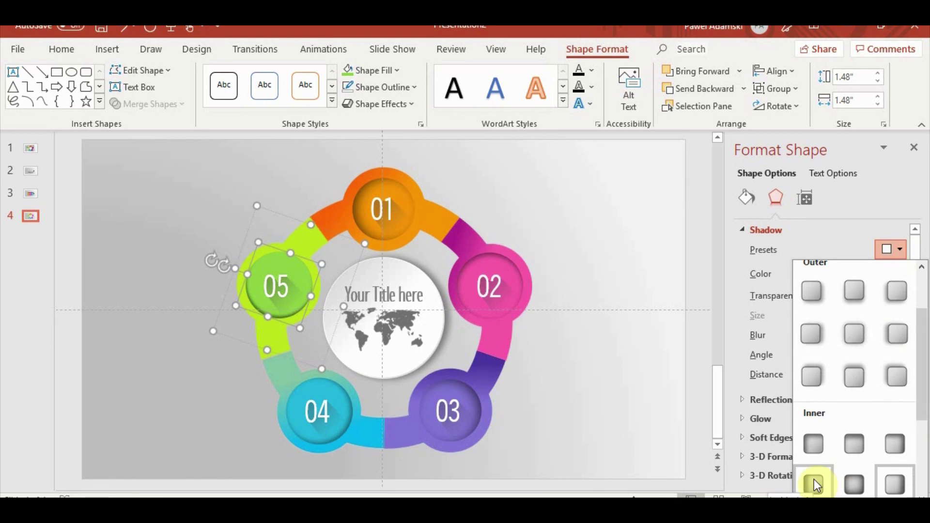
{"action": "left_click", "coordinate": [814, 484]}
{"action": "left_click", "coordinate": [893, 249]}
{"action": "left_click", "coordinate": [894, 443]}
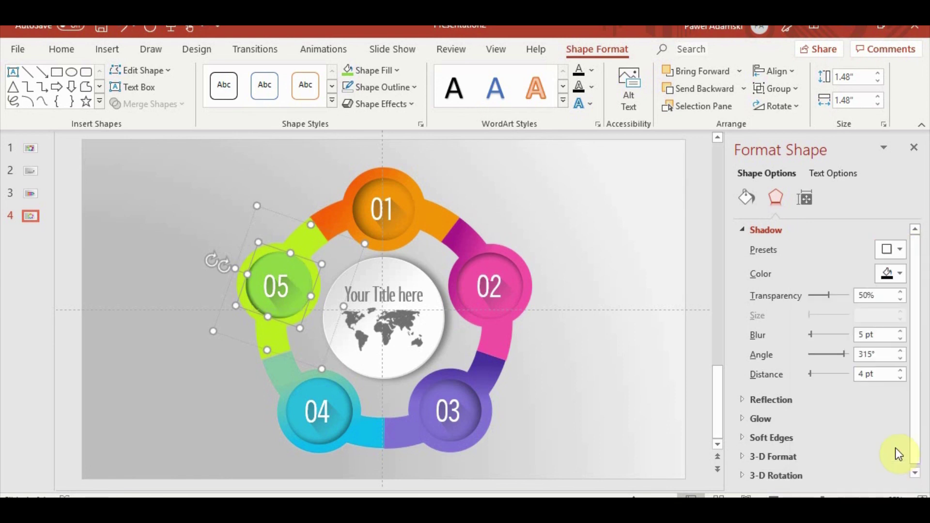
{"action": "left_click", "coordinate": [893, 248]}
{"action": "left_click", "coordinate": [822, 476]}
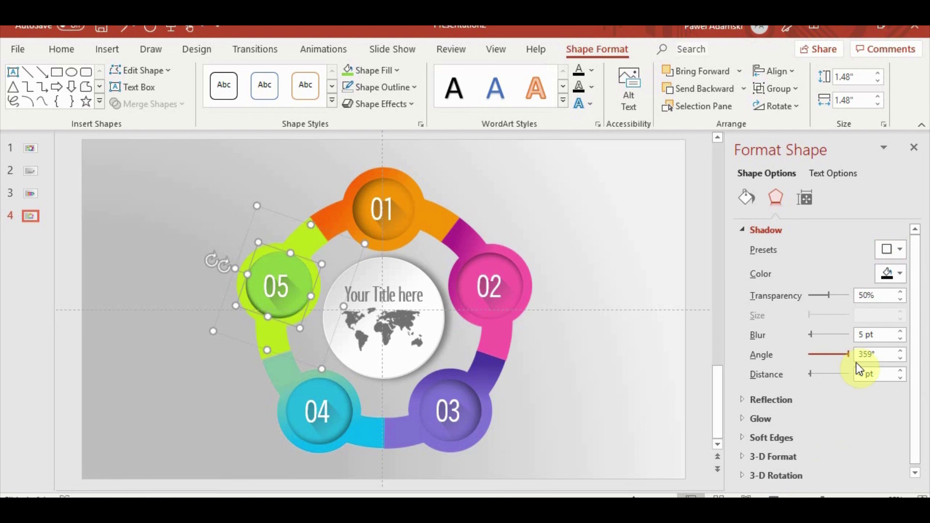
{"action": "left_click_drag", "start_coordinate": [856, 362], "coordinate": [856, 368]}
{"action": "left_click_drag", "start_coordinate": [811, 336], "coordinate": [817, 339]}
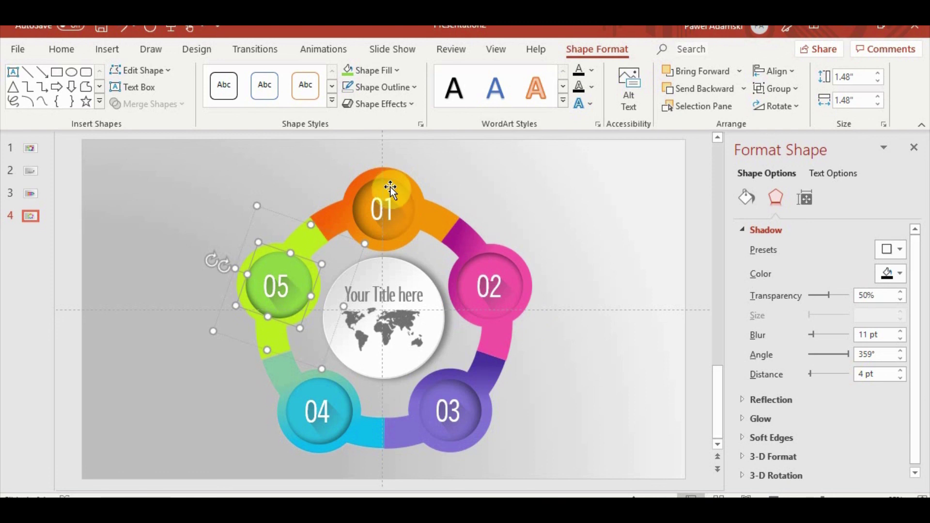
Set the shadow angle to 55° on circle 01 and 216° on circle 03.
{"action": "left_click", "coordinate": [381, 206]}
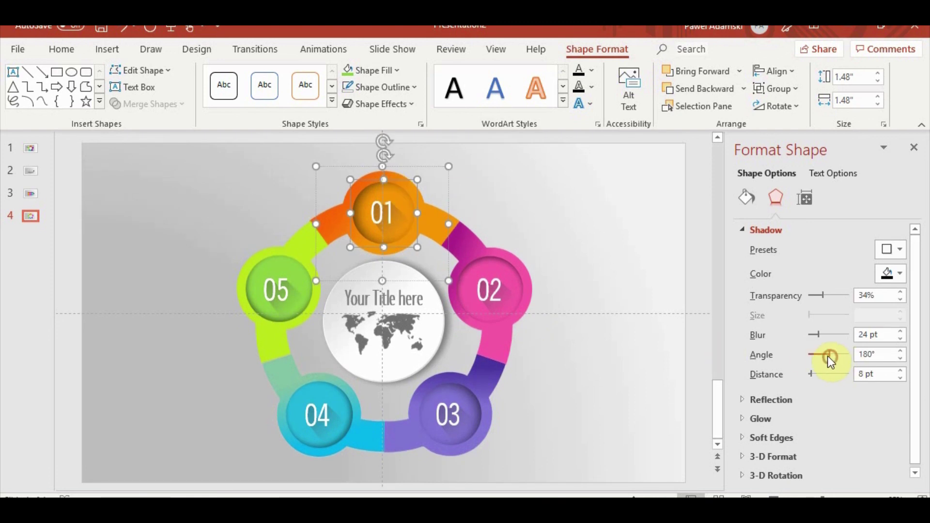
{"action": "left_click_drag", "start_coordinate": [829, 355], "coordinate": [817, 353]}
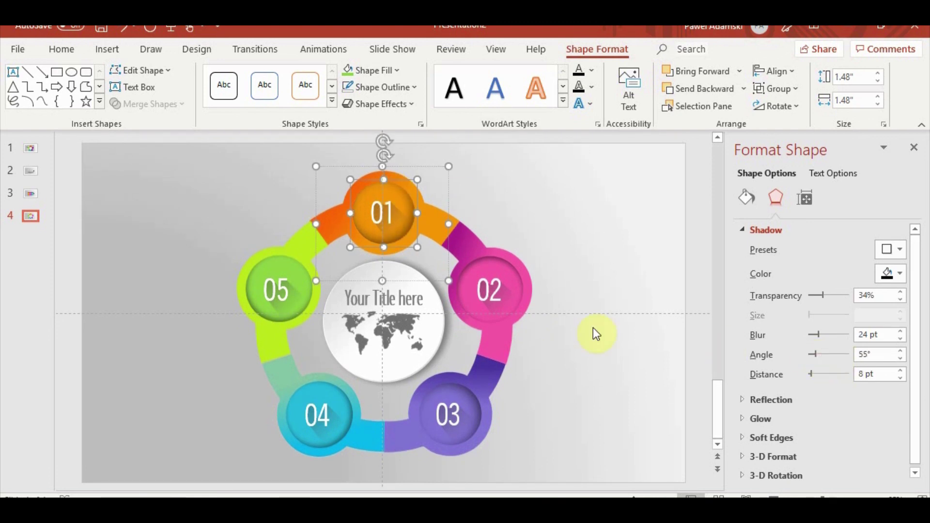
{"action": "left_click", "coordinate": [490, 281]}
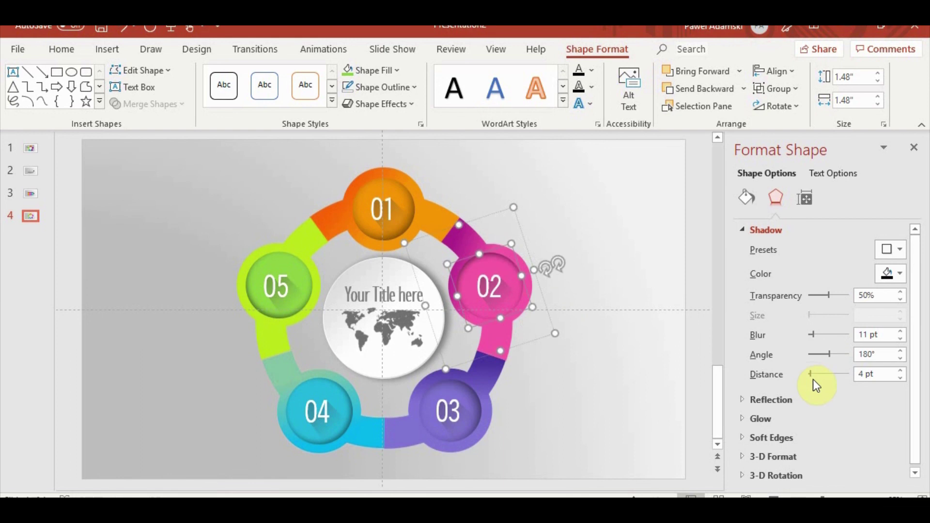
{"action": "left_click", "coordinate": [461, 393]}
{"action": "left_click_drag", "start_coordinate": [830, 354], "coordinate": [834, 358]}
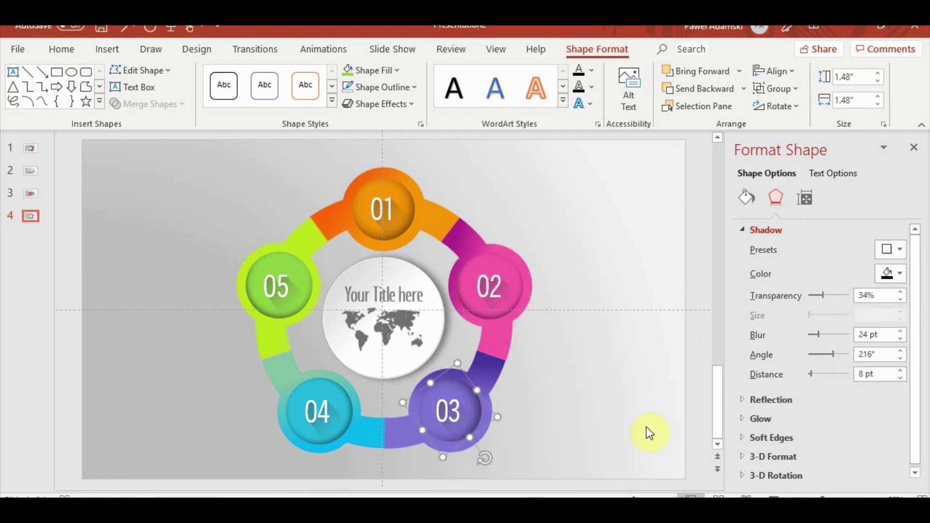
{"action": "left_click", "coordinate": [659, 390]}
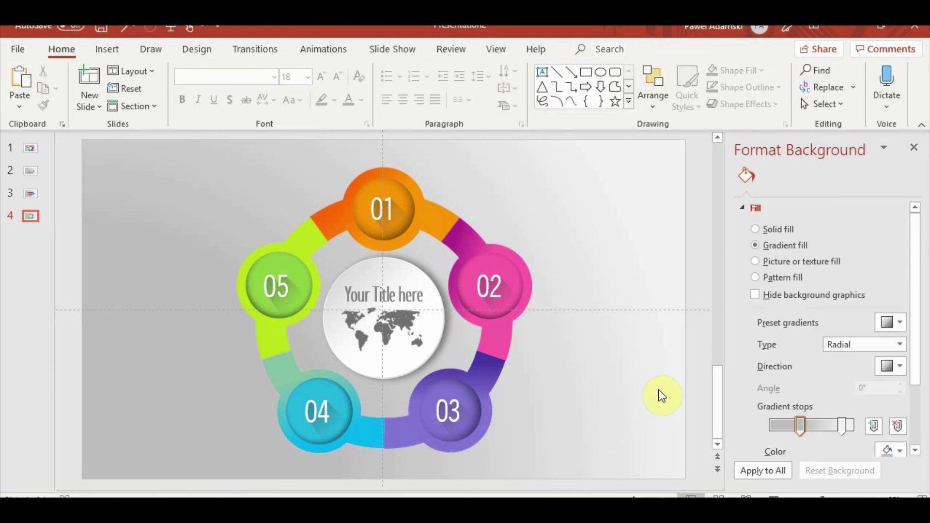
Copy the ground shadow shape from slide 3 and place it just below the diagram on slide 4.
{"action": "scroll", "coordinate": [659, 389], "scroll_direction": "down", "scroll_amount": 5, "text": "ctrl"}
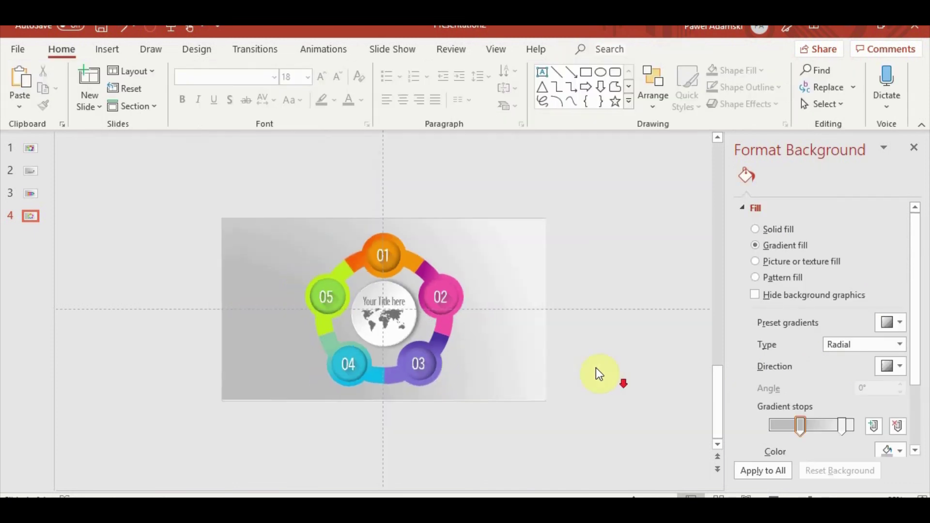
{"action": "left_click", "coordinate": [30, 193]}
{"action": "left_click", "coordinate": [385, 374]}
{"action": "key", "text": "ctrl+c"}
{"action": "left_click", "coordinate": [32, 217]}
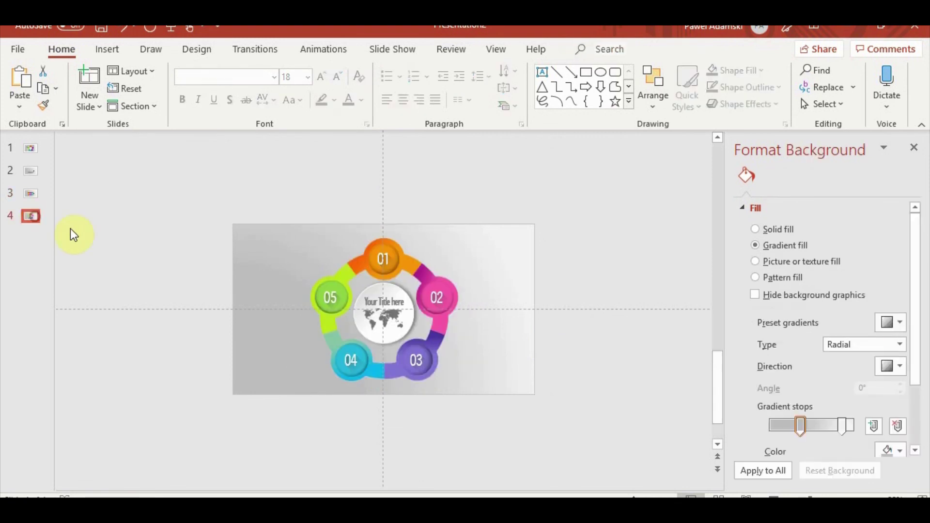
{"action": "key", "text": "ctrl+v"}
{"action": "left_click_drag", "start_coordinate": [404, 385], "coordinate": [404, 400]}
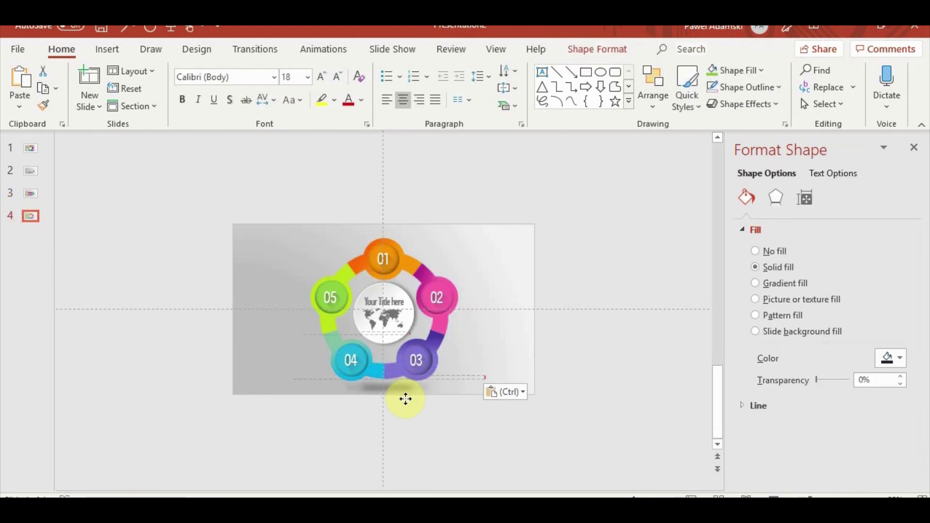
{"action": "left_click", "coordinate": [559, 381]}
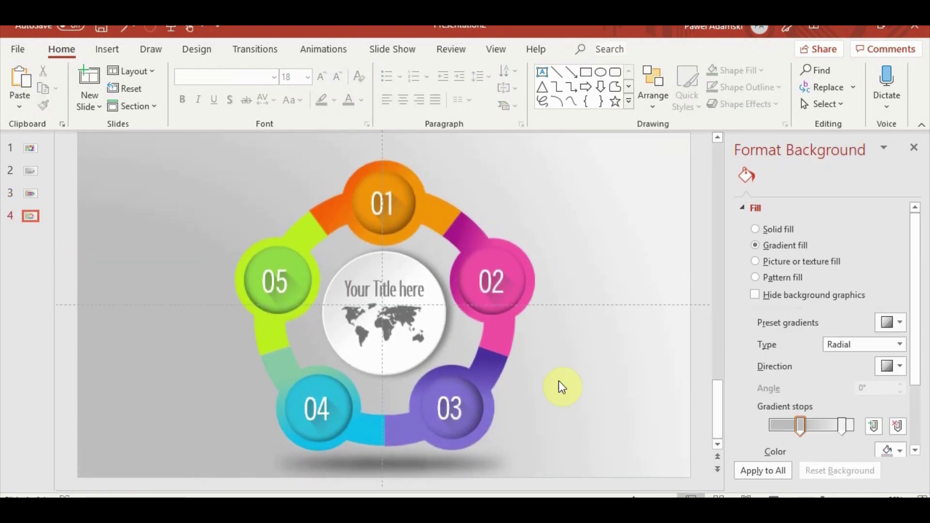
Group every diagram piece with Ctrl+G, nudged up slightly and scaled down a little.
{"action": "scroll", "coordinate": [187, 187], "scroll_direction": "down", "scroll_amount": 3, "text": "ctrl"}
{"action": "left_click_drag", "start_coordinate": [188, 187], "coordinate": [523, 457]}
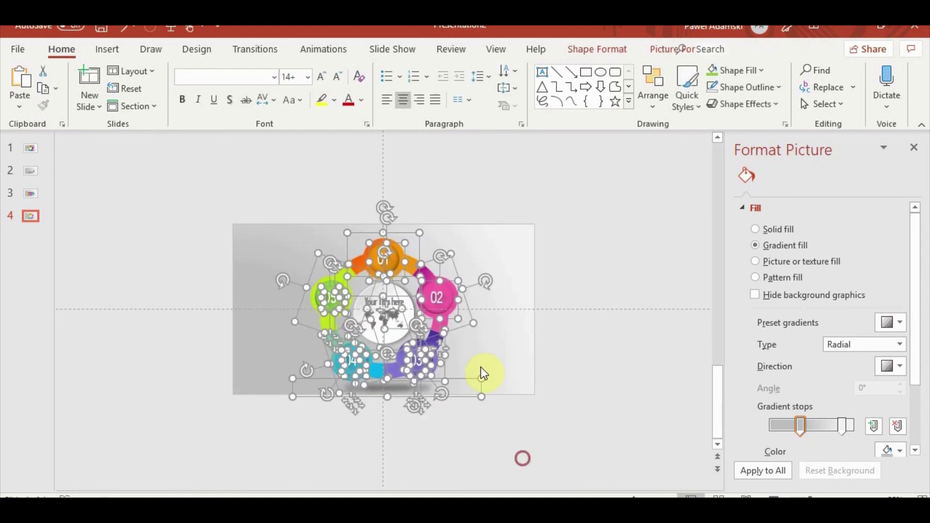
{"action": "left_click_drag", "start_coordinate": [408, 236], "coordinate": [410, 223]}
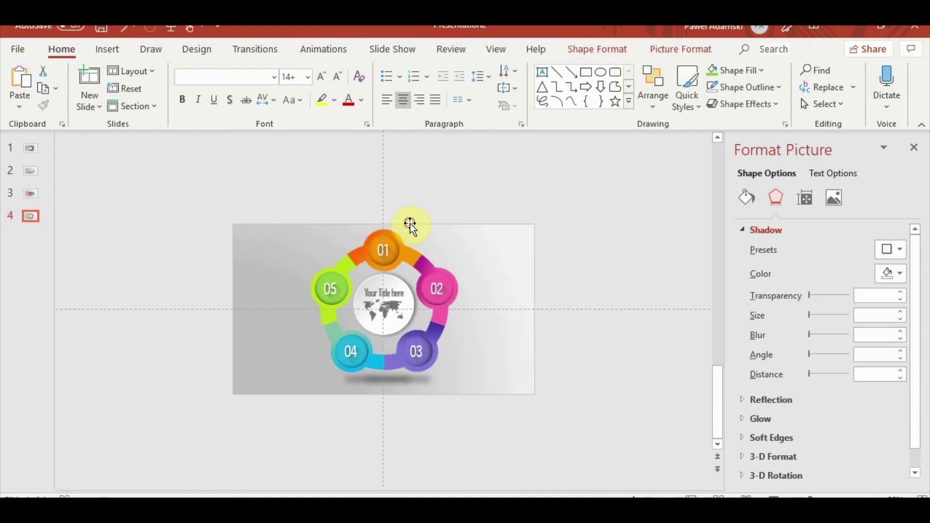
{"action": "key", "text": "ctrl+g"}
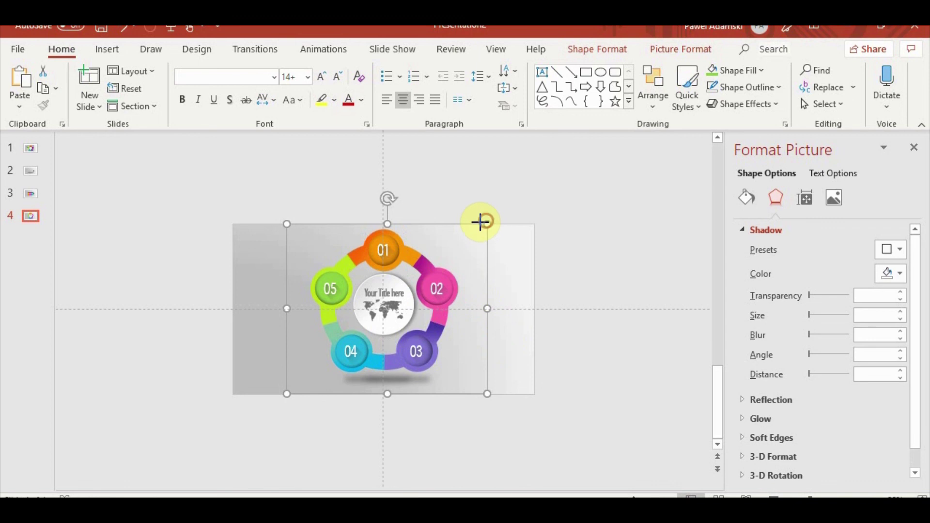
{"action": "mouse_move", "coordinate": [480, 222]}
{"action": "left_mouse_down"}
{"action": "mouse_move", "coordinate": [439, 252]}
{"action": "mouse_move", "coordinate": [437, 227]}
{"action": "left_mouse_up"}
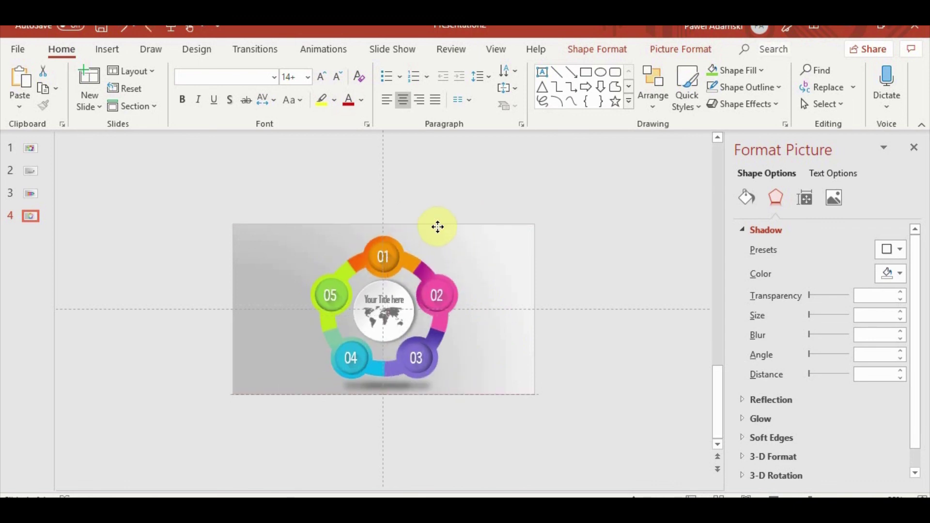
{"action": "left_click", "coordinate": [586, 361]}
{"action": "left_click", "coordinate": [437, 295]}
Inspect how the 02 emblem's circle, text box and pink arc are grouped.
{"action": "scroll", "coordinate": [495, 282], "scroll_direction": "up", "scroll_amount": 3, "text": "ctrl"}
{"action": "left_click", "coordinate": [495, 282]}
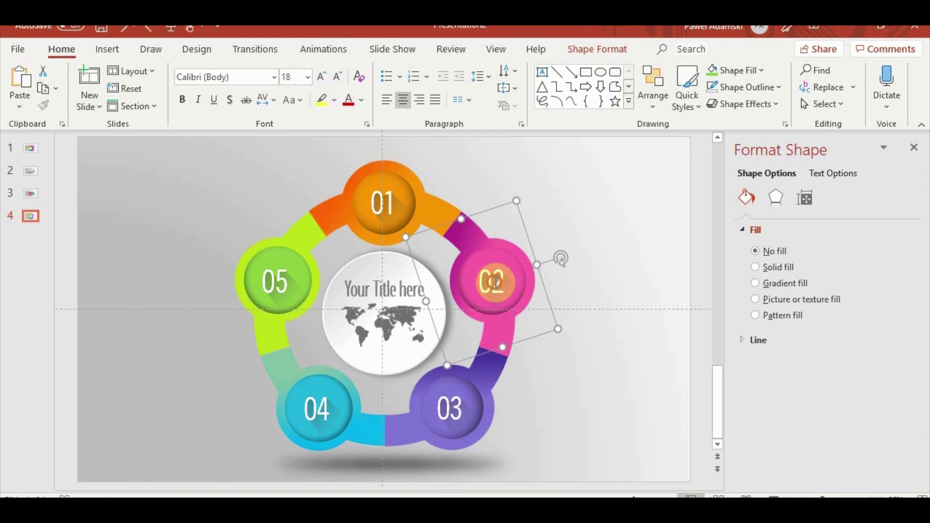
{"action": "left_click", "coordinate": [473, 269], "text": "shift"}
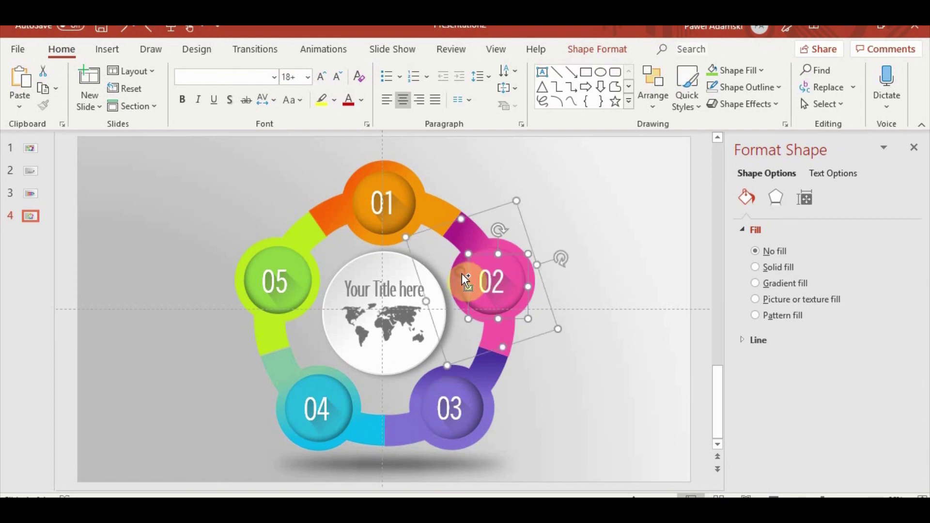
{"action": "left_click", "coordinate": [502, 246], "text": "shift"}
{"action": "left_click", "coordinate": [588, 235]}
{"action": "left_click_drag", "start_coordinate": [645, 176], "coordinate": [437, 369]}
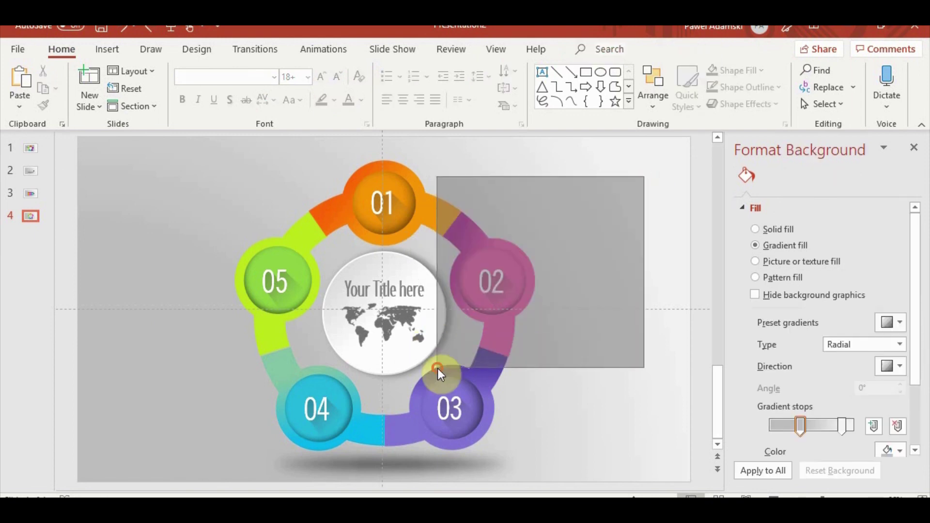
{"action": "left_click", "coordinate": [685, 176]}
{"action": "left_click_drag", "start_coordinate": [685, 175], "coordinate": [359, 373]}
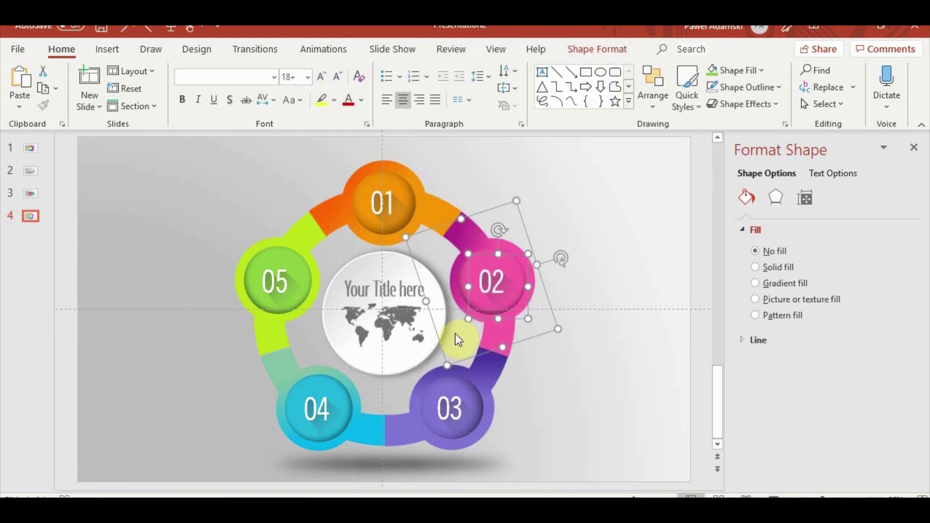
{"action": "left_click", "coordinate": [486, 344]}
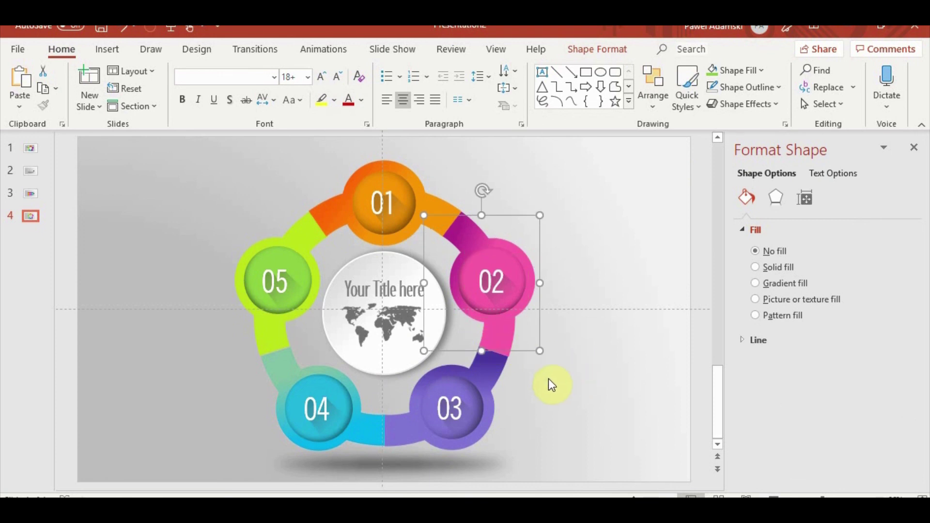
{"action": "left_click", "coordinate": [596, 342]}
Check the 03, 04 and 05 emblem groups, then select the 01 group and show animation effects.
{"action": "left_click_drag", "start_coordinate": [596, 342], "coordinate": [370, 488]}
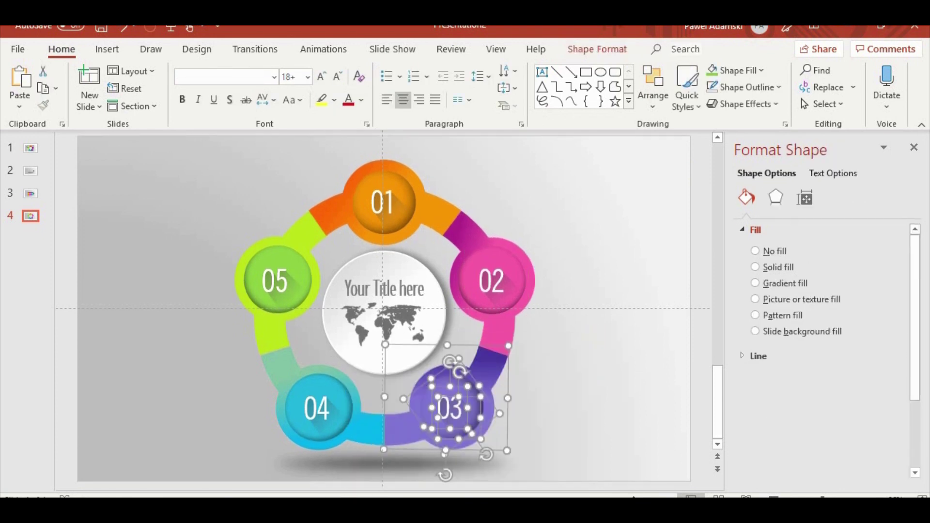
{"action": "left_click_drag", "start_coordinate": [193, 318], "coordinate": [423, 487]}
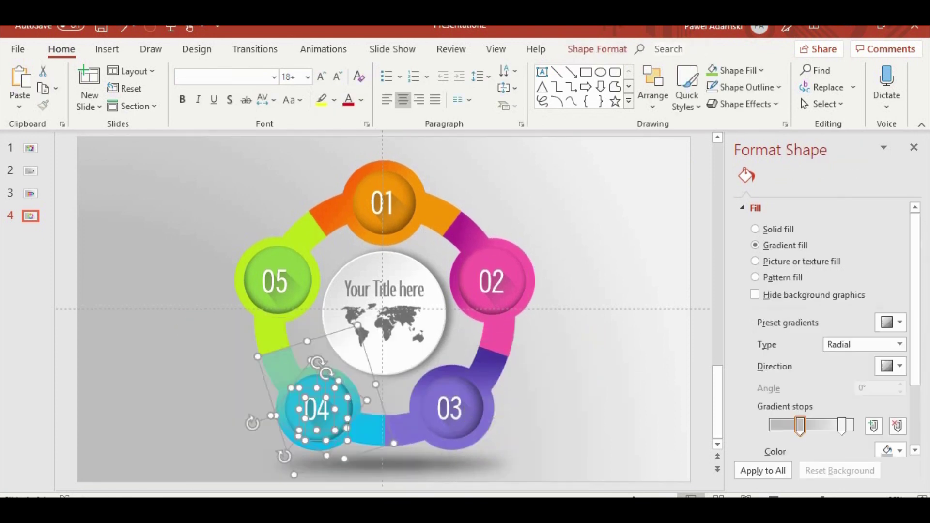
{"action": "left_click", "coordinate": [145, 156]}
{"action": "left_click_drag", "start_coordinate": [146, 155], "coordinate": [361, 393]}
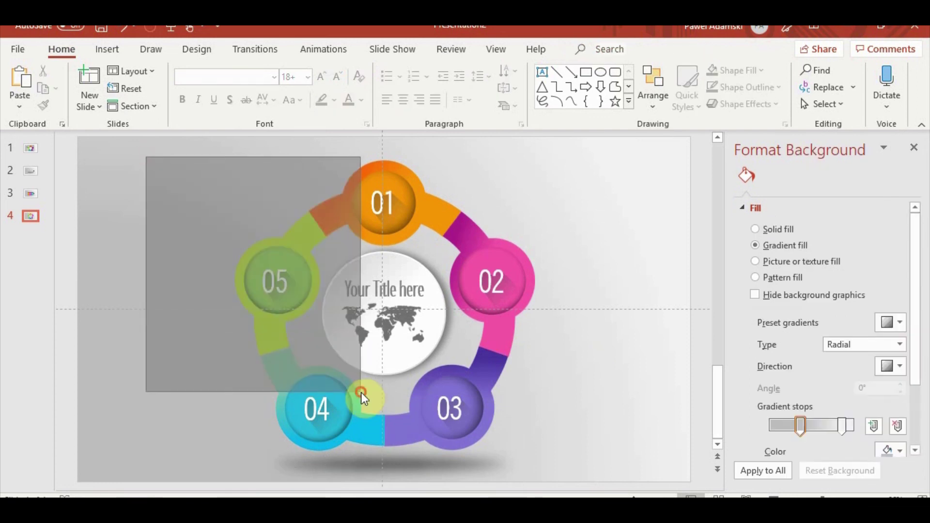
{"action": "left_click", "coordinate": [581, 365]}
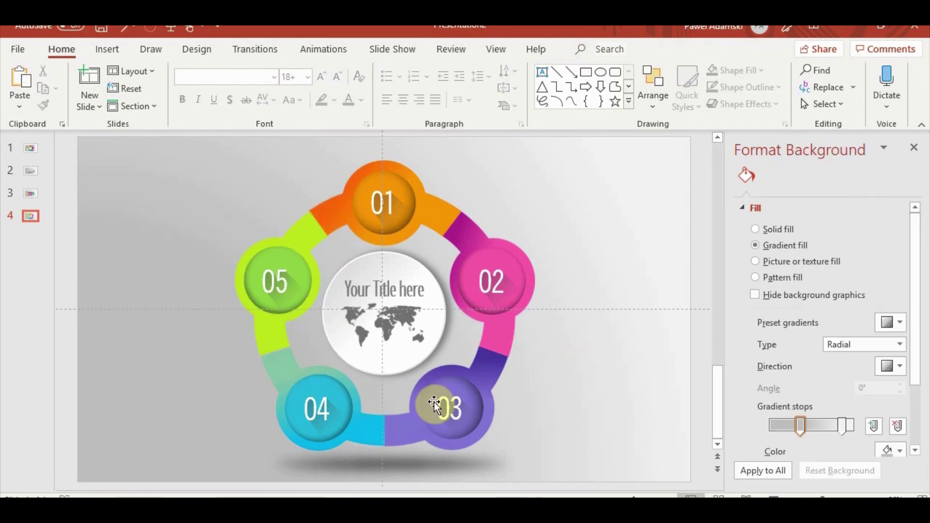
{"action": "left_click", "coordinate": [426, 209]}
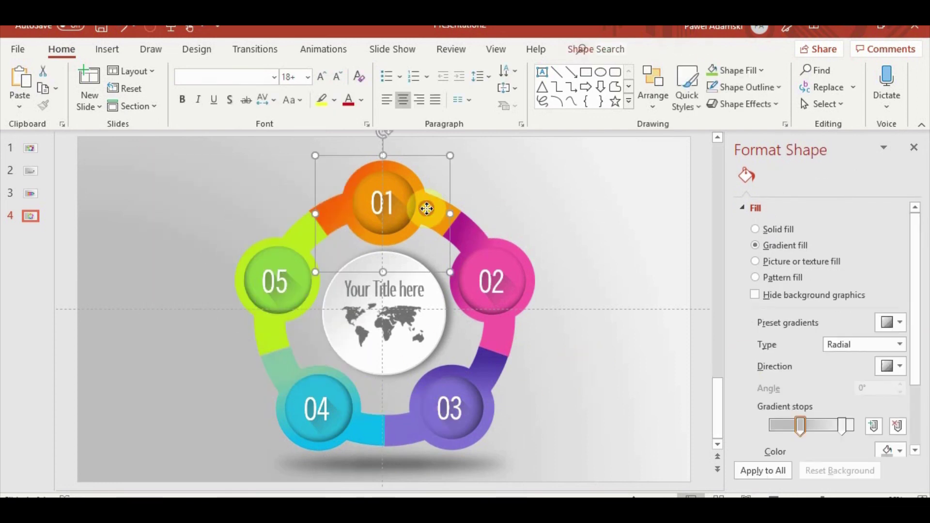
{"action": "left_click", "coordinate": [345, 50]}
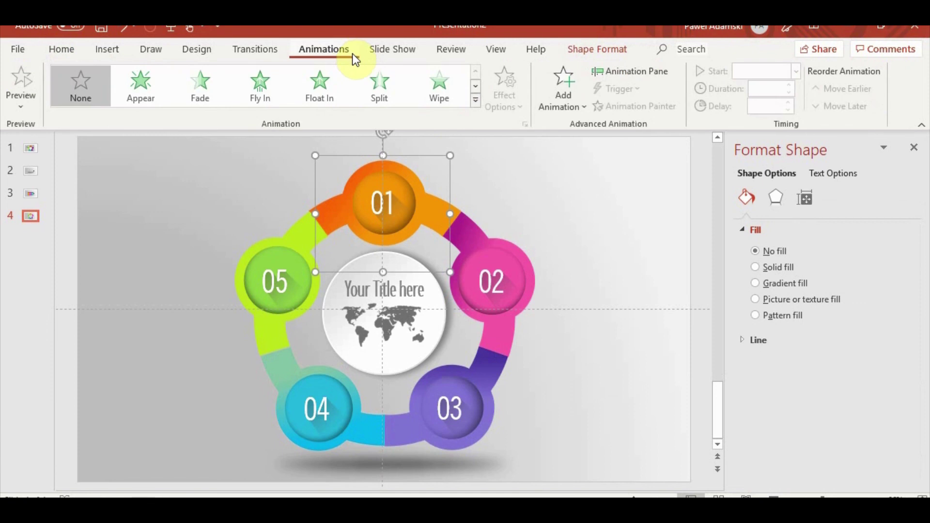
Give the 01 emblem a Fly In From Top, close the Format Background pane and reselect the group.
{"action": "left_click", "coordinate": [247, 83]}
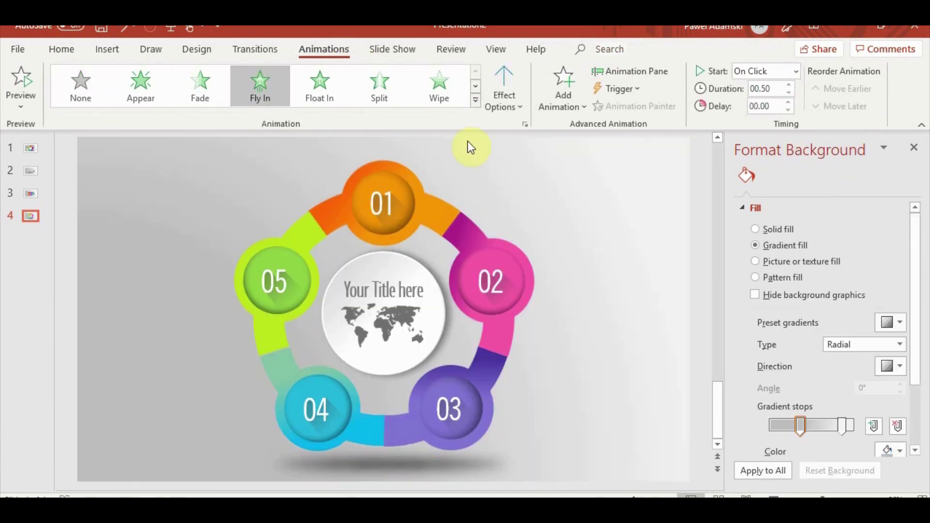
{"action": "left_click", "coordinate": [490, 106]}
{"action": "left_click", "coordinate": [547, 296]}
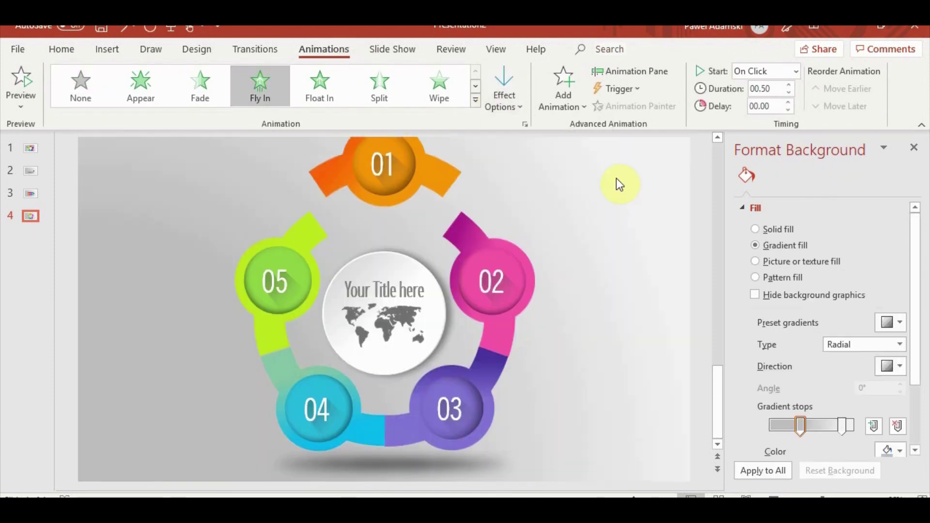
{"action": "left_click", "coordinate": [921, 150]}
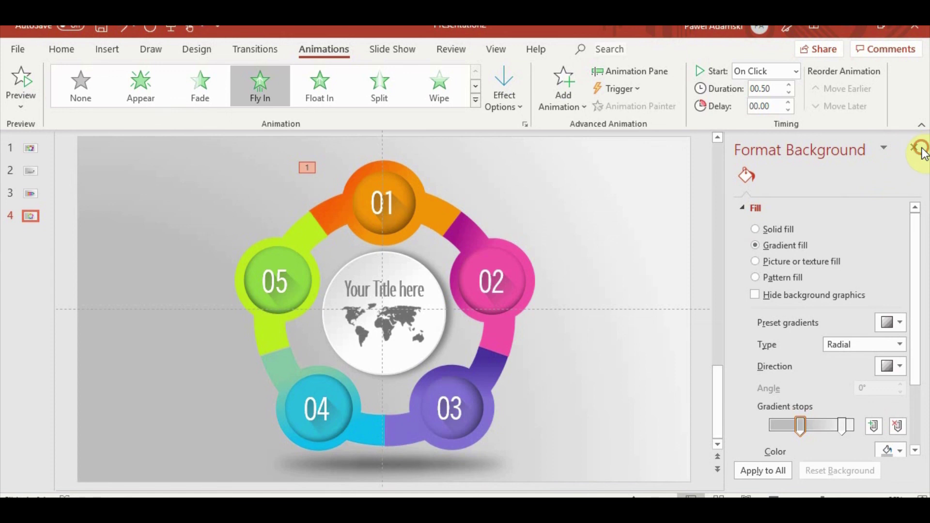
{"action": "left_click", "coordinate": [914, 147]}
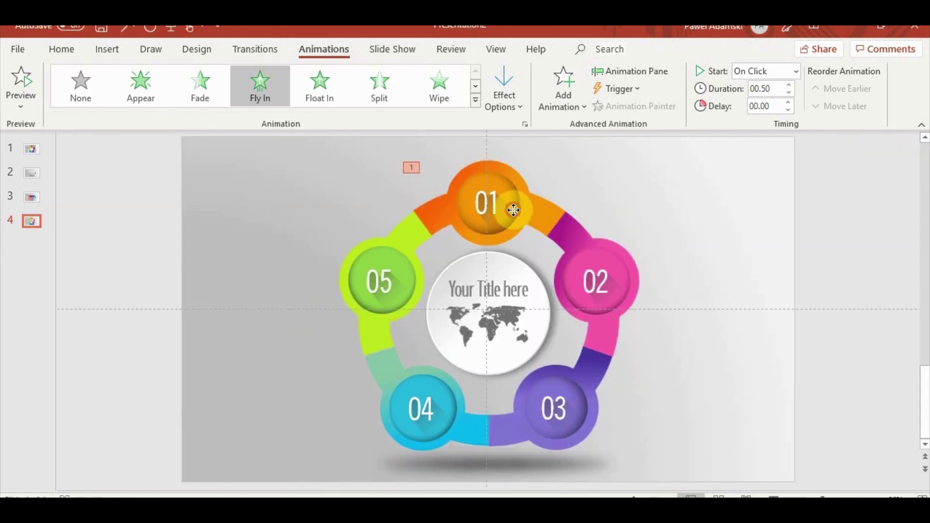
{"action": "left_click", "coordinate": [508, 161]}
Set Group 69's fly-in to start With Previous, last 1.00 s, and add an end bounce.
{"action": "left_click", "coordinate": [646, 72]}
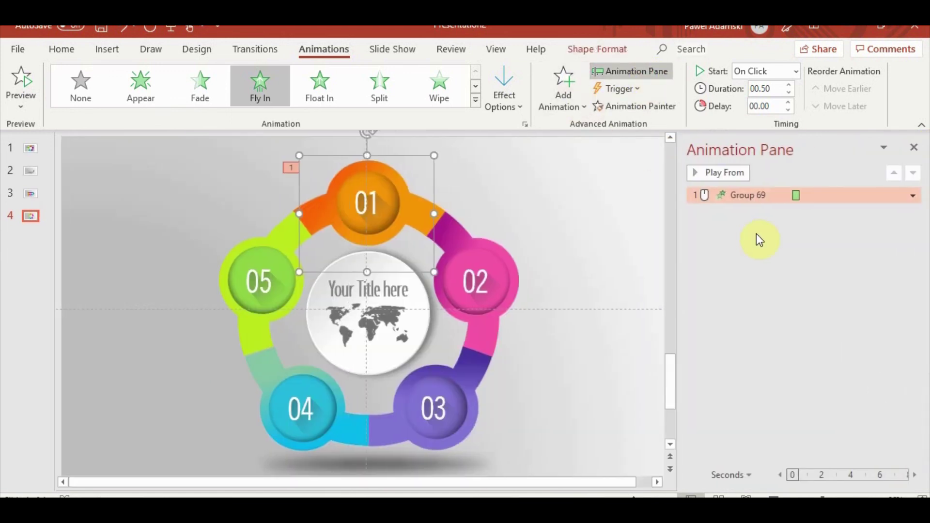
{"action": "left_click", "coordinate": [788, 85]}
{"action": "left_click", "coordinate": [788, 86]}
{"action": "left_click", "coordinate": [772, 72]}
{"action": "left_click", "coordinate": [765, 106]}
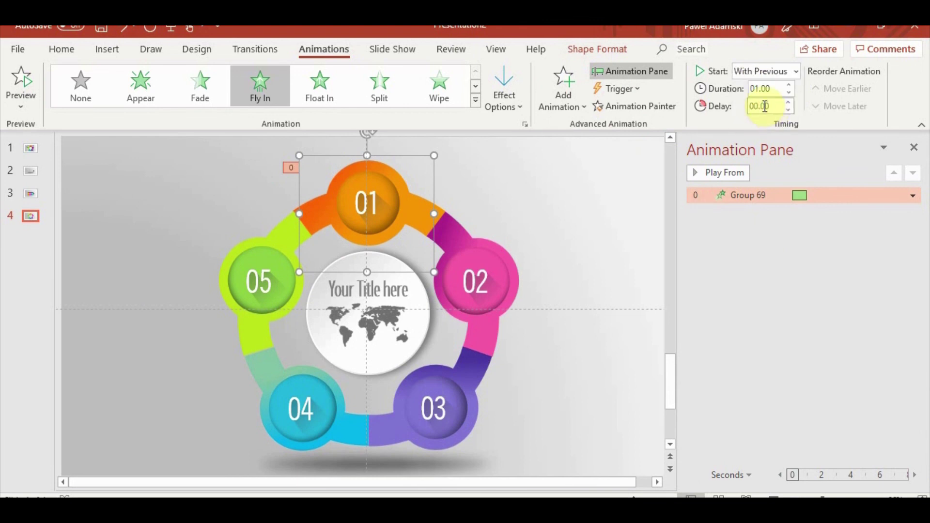
{"action": "left_click", "coordinate": [913, 195]}
{"action": "left_click", "coordinate": [838, 265]}
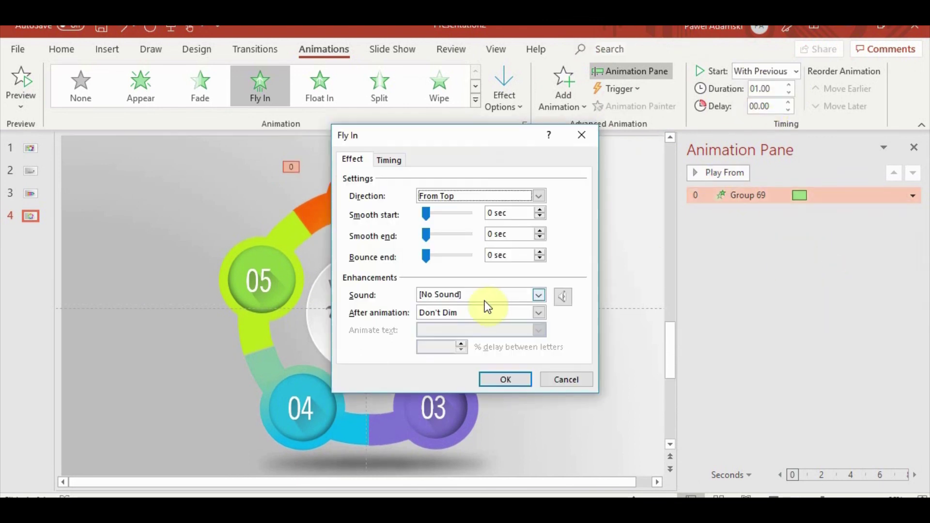
{"action": "left_click_drag", "start_coordinate": [427, 255], "coordinate": [439, 258]}
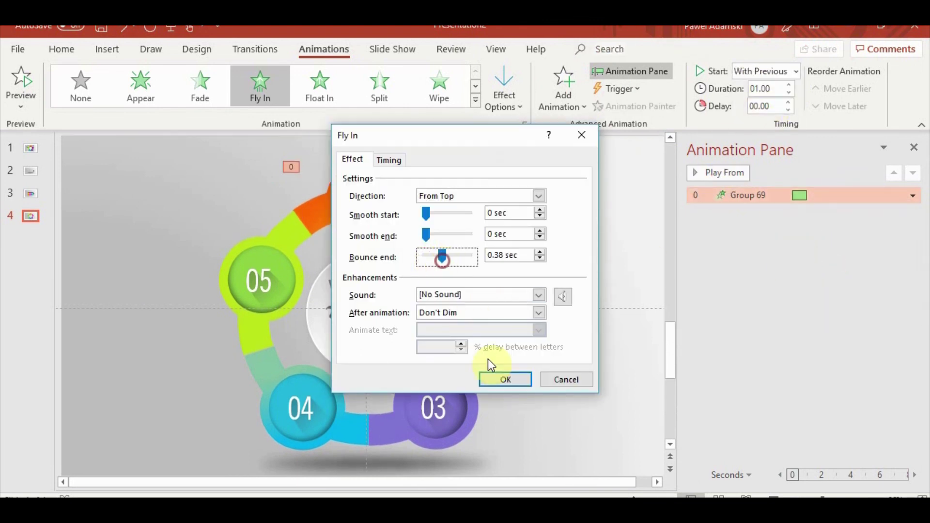
{"action": "left_click", "coordinate": [495, 374]}
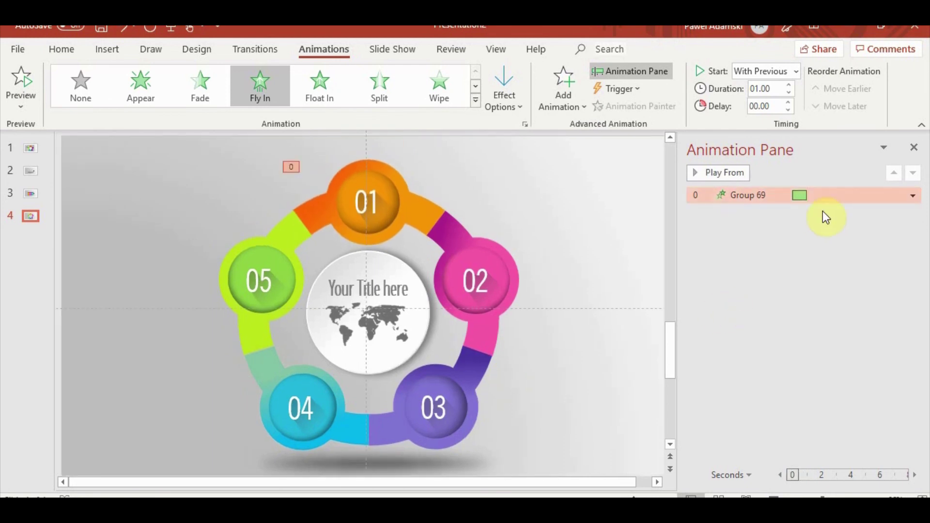
Fine-tune the bounce to 0.26 s, restore the 1.00 s duration and preview the animation.
{"action": "left_click", "coordinate": [761, 194]}
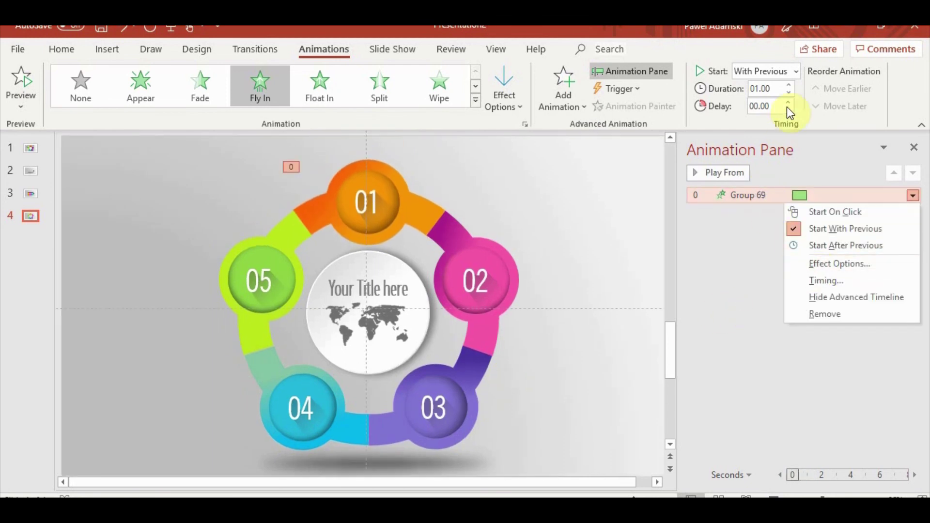
{"action": "left_click", "coordinate": [789, 92]}
{"action": "left_click", "coordinate": [789, 92]}
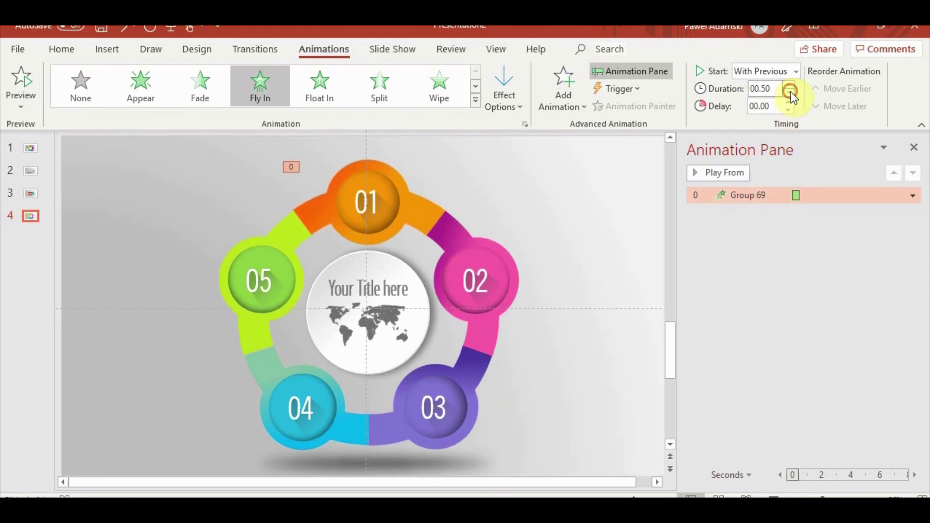
{"action": "left_click", "coordinate": [742, 167]}
{"action": "right_click", "coordinate": [781, 199]}
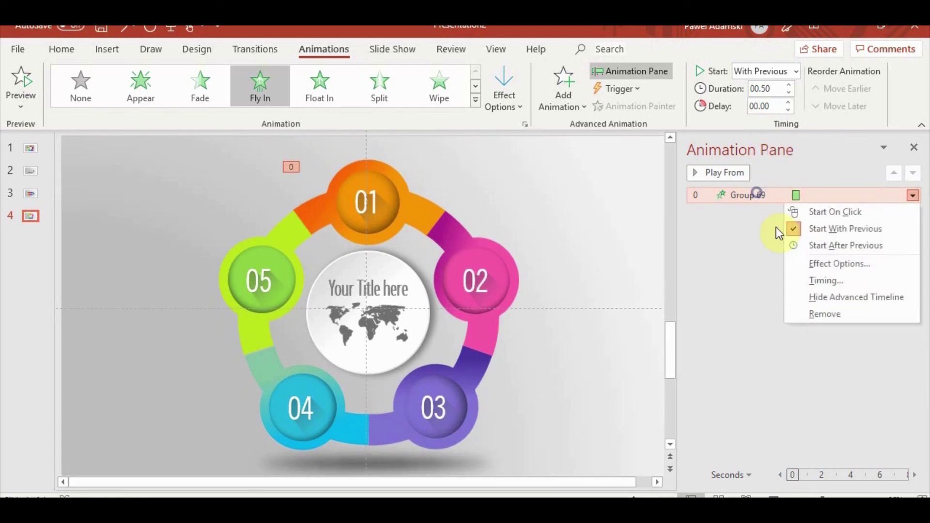
{"action": "left_click", "coordinate": [809, 264]}
{"action": "left_click_drag", "start_coordinate": [442, 258], "coordinate": [447, 257]}
{"action": "left_click", "coordinate": [502, 379]}
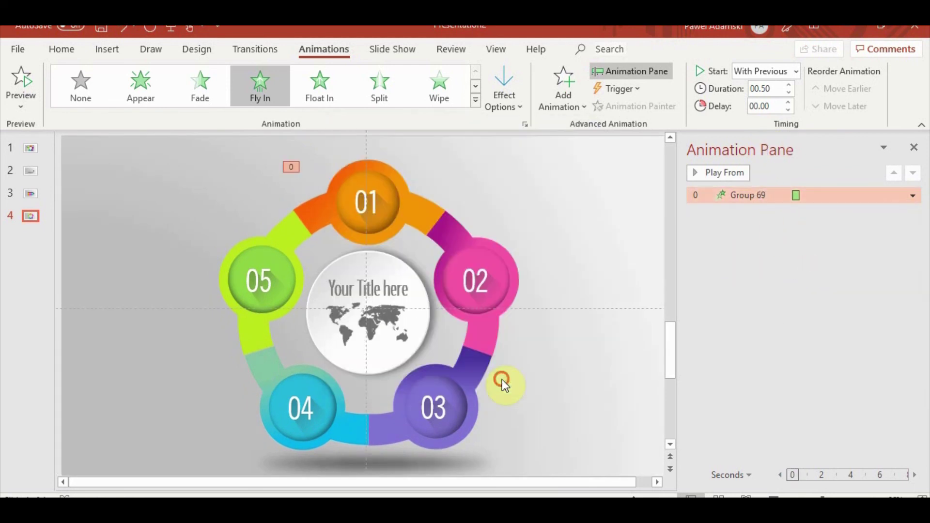
{"action": "right_click", "coordinate": [750, 238]}
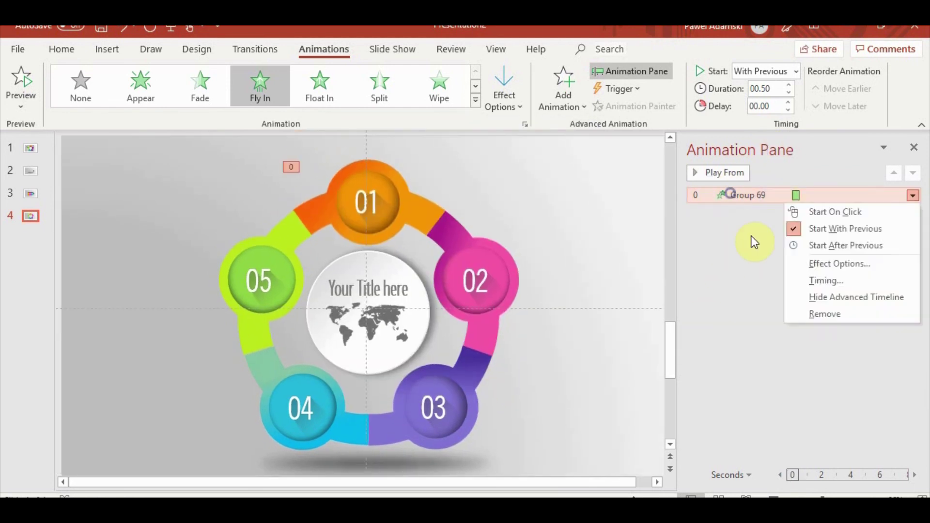
{"action": "left_click", "coordinate": [800, 262]}
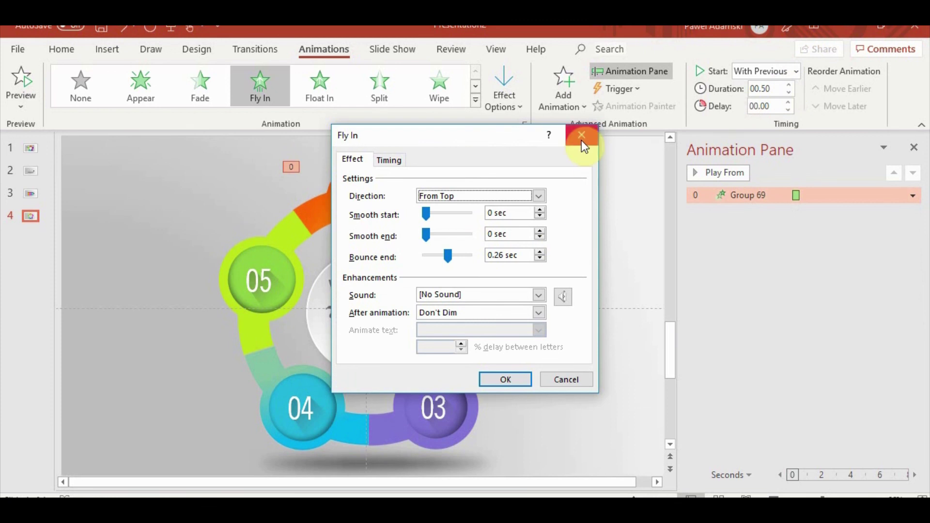
{"action": "left_click", "coordinate": [582, 136]}
{"action": "left_click", "coordinate": [789, 84]}
{"action": "left_click", "coordinate": [789, 84]}
{"action": "left_click", "coordinate": [733, 173]}
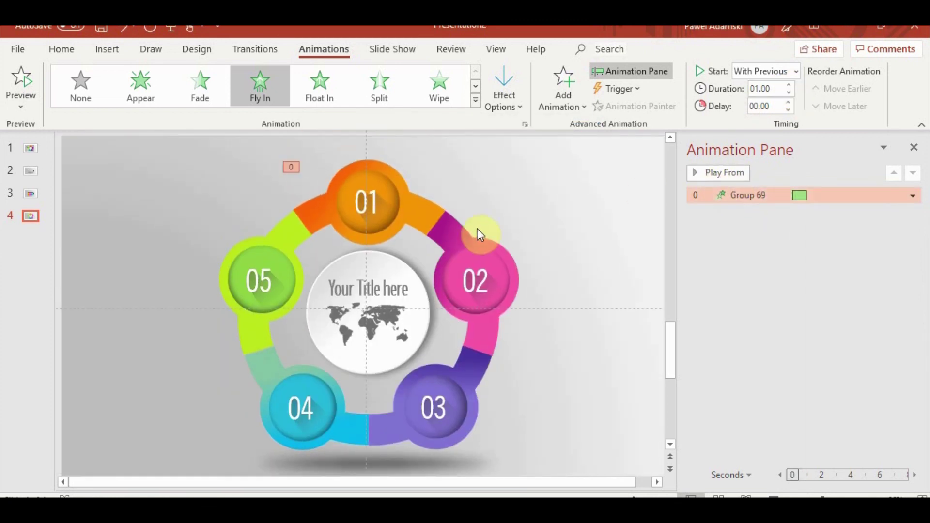
{"action": "left_click", "coordinate": [401, 200]}
Copy the 01 emblem's fly-in onto emblems 02, 03, 04 and 05 with Animation Painter.
{"action": "left_click", "coordinate": [611, 108]}
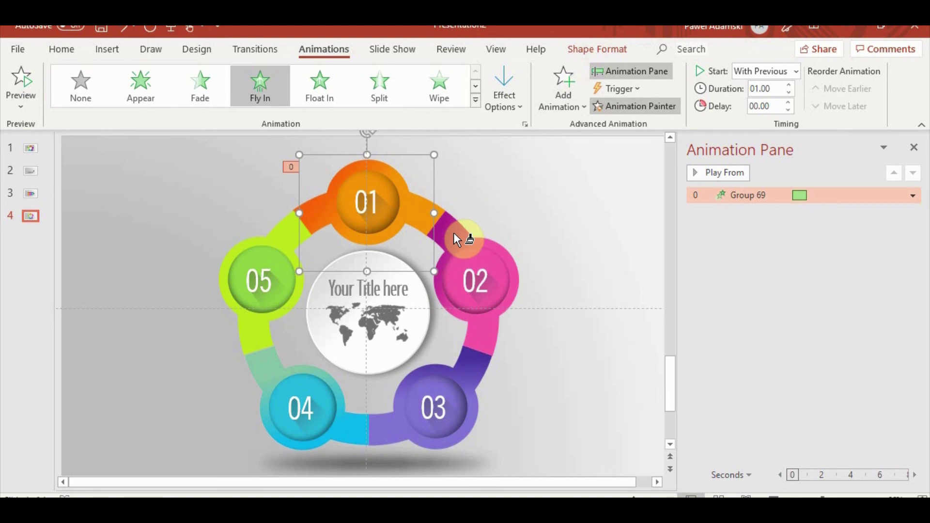
{"action": "left_click", "coordinate": [453, 232]}
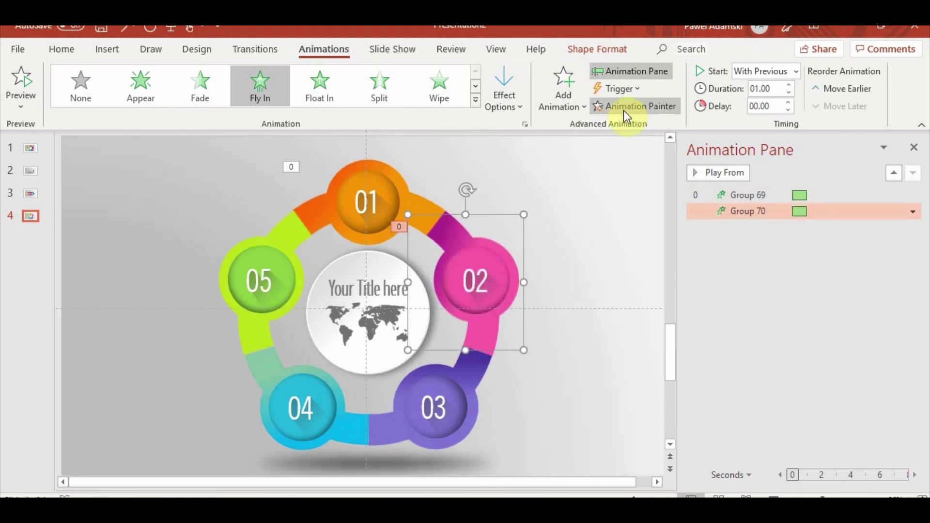
{"action": "left_click", "coordinate": [623, 111]}
{"action": "left_click", "coordinate": [423, 405]}
{"action": "left_click", "coordinate": [618, 109]}
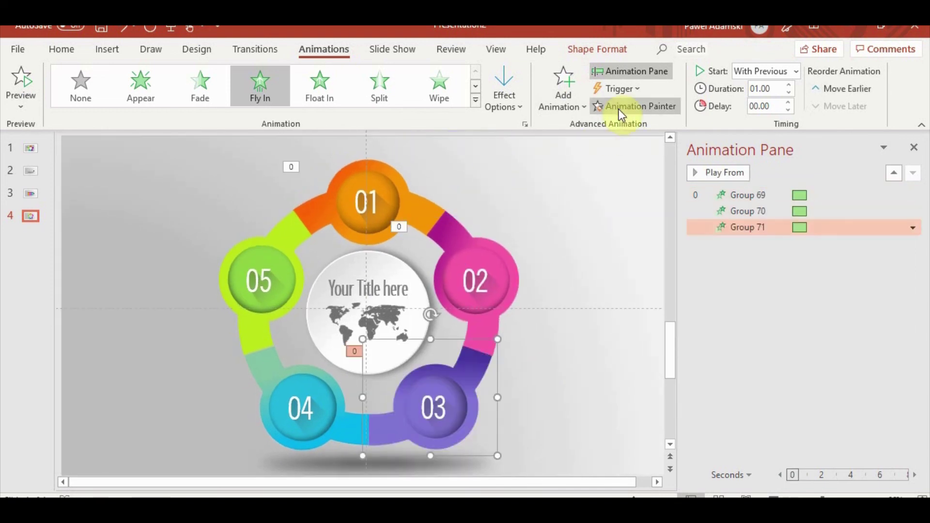
{"action": "left_click", "coordinate": [331, 422]}
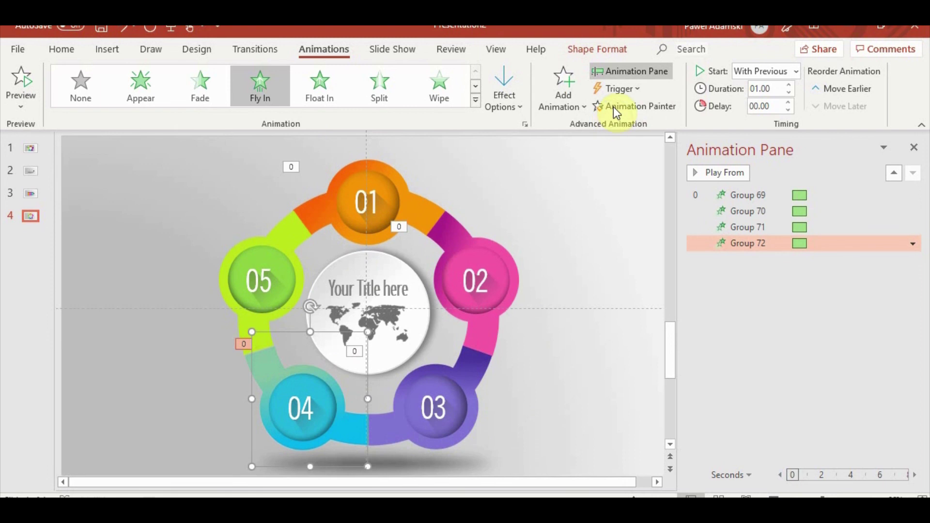
{"action": "left_click", "coordinate": [614, 106]}
{"action": "left_click", "coordinate": [300, 280]}
Set fly-in directions: 02 From Right, 03 and 04 From Bottom, 05 From Left.
{"action": "left_click", "coordinate": [458, 236]}
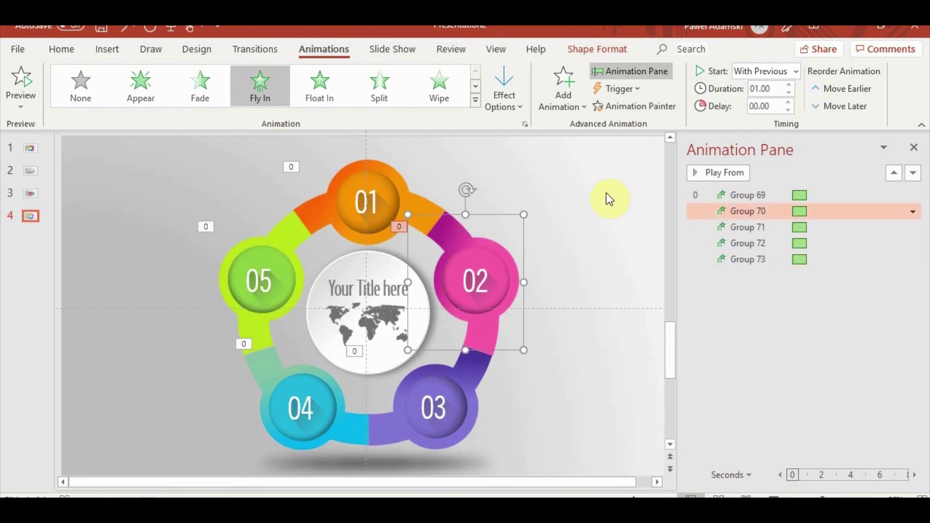
{"action": "left_click", "coordinate": [511, 104]}
{"action": "left_click", "coordinate": [553, 363]}
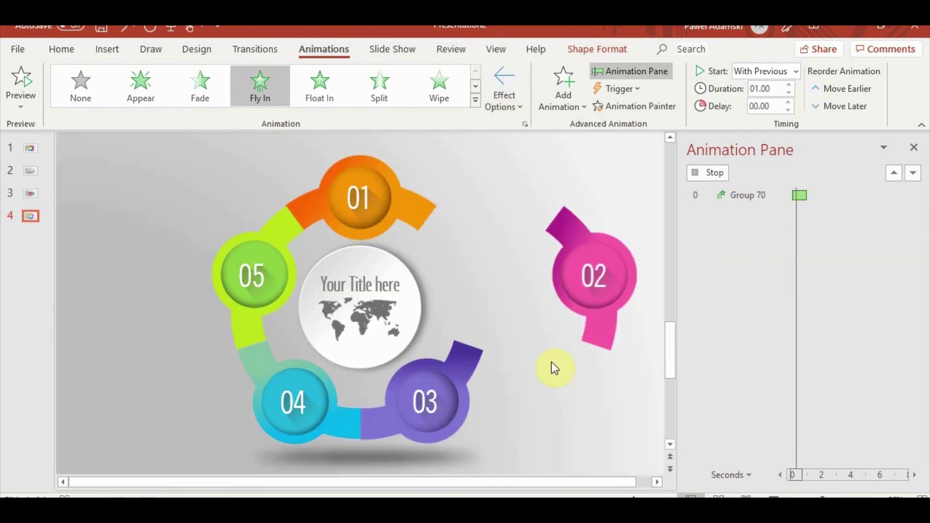
{"action": "left_click", "coordinate": [472, 394]}
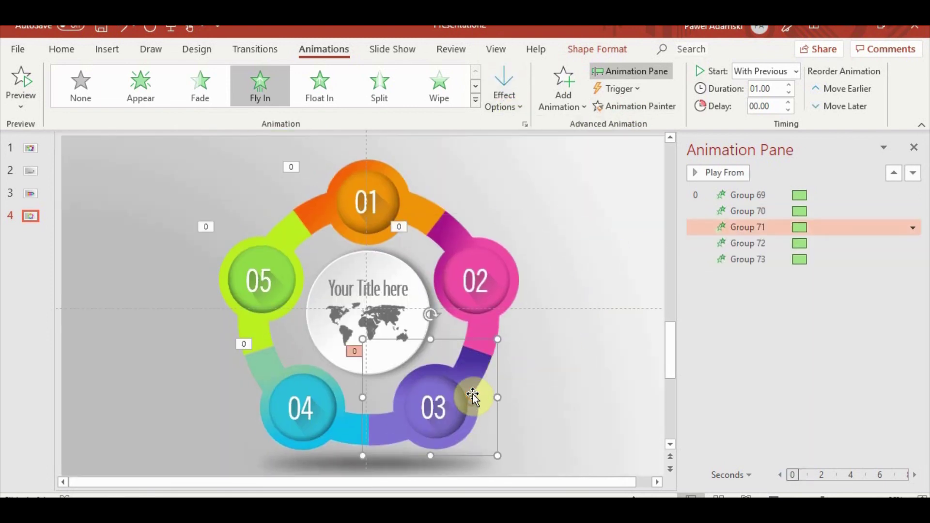
{"action": "left_click", "coordinate": [507, 100]}
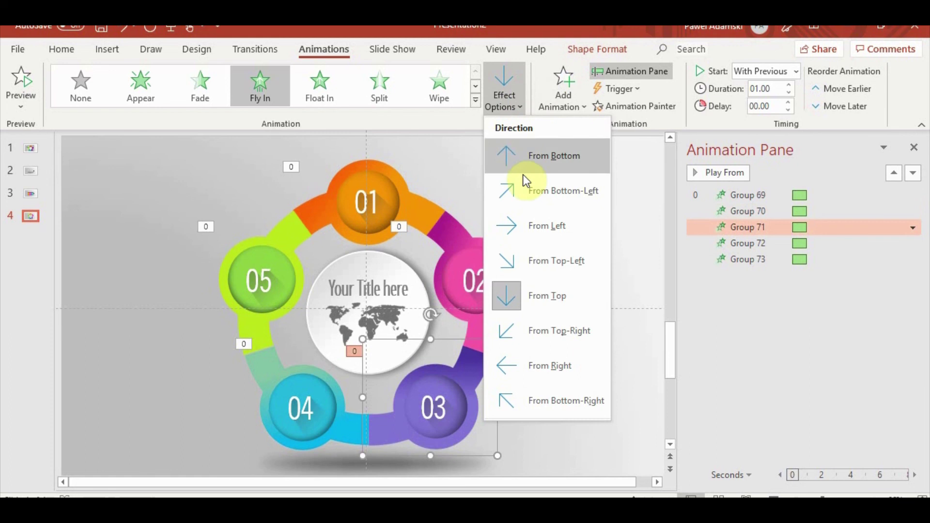
{"action": "left_click", "coordinate": [547, 158]}
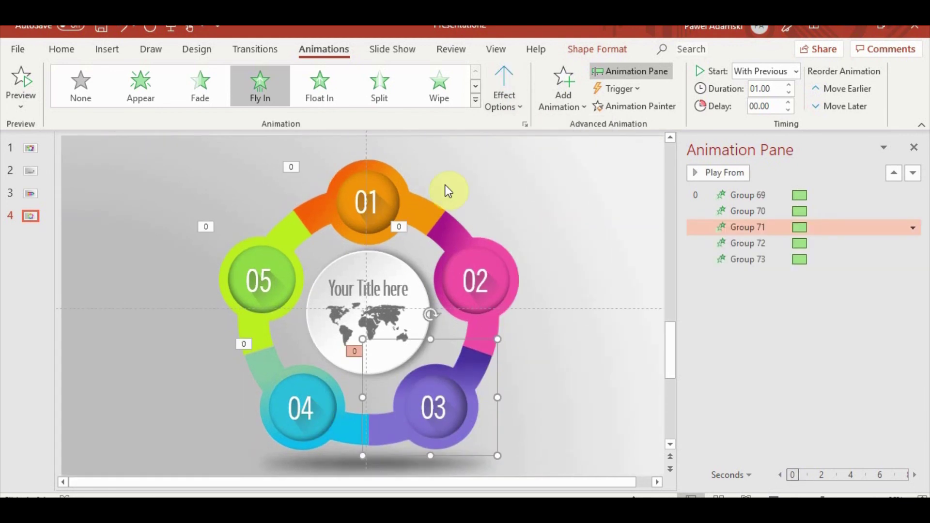
{"action": "left_click", "coordinate": [276, 374]}
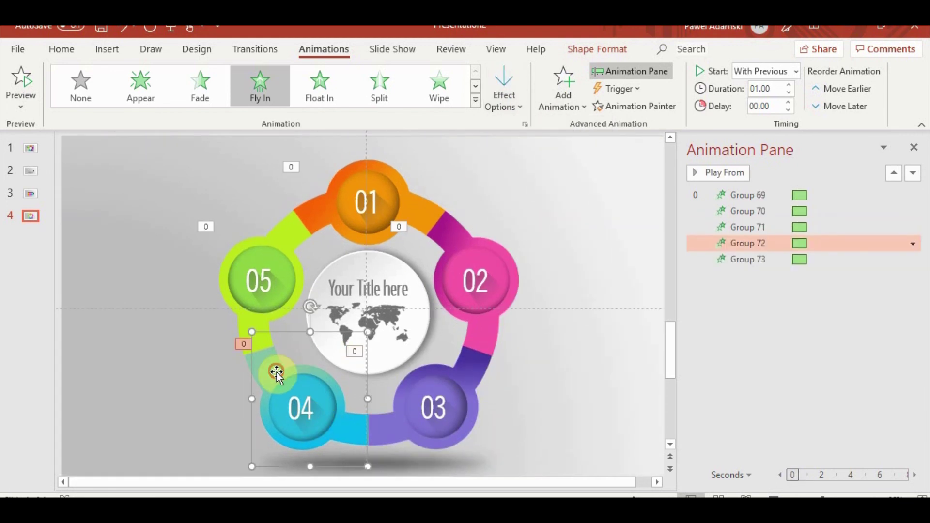
{"action": "left_click", "coordinate": [504, 101]}
{"action": "left_click", "coordinate": [528, 156]}
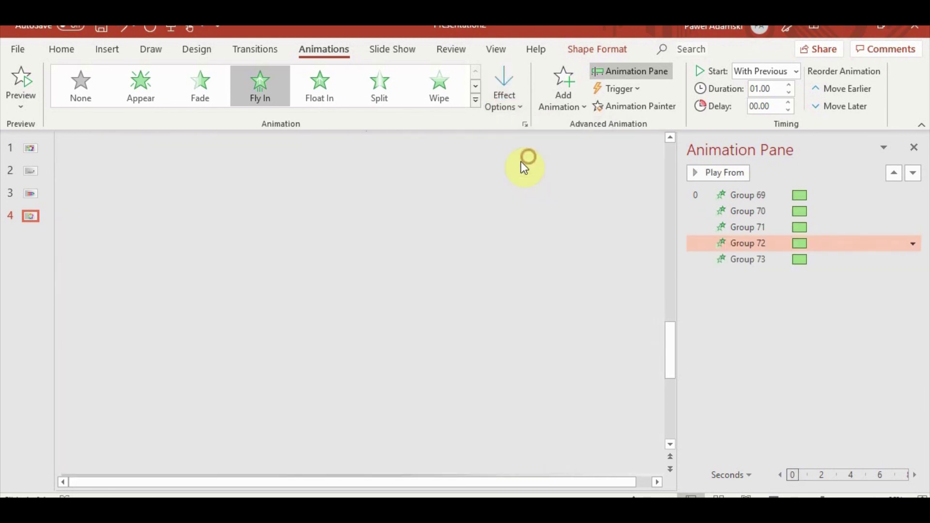
{"action": "left_click", "coordinate": [286, 236]}
{"action": "left_click", "coordinate": [509, 104]}
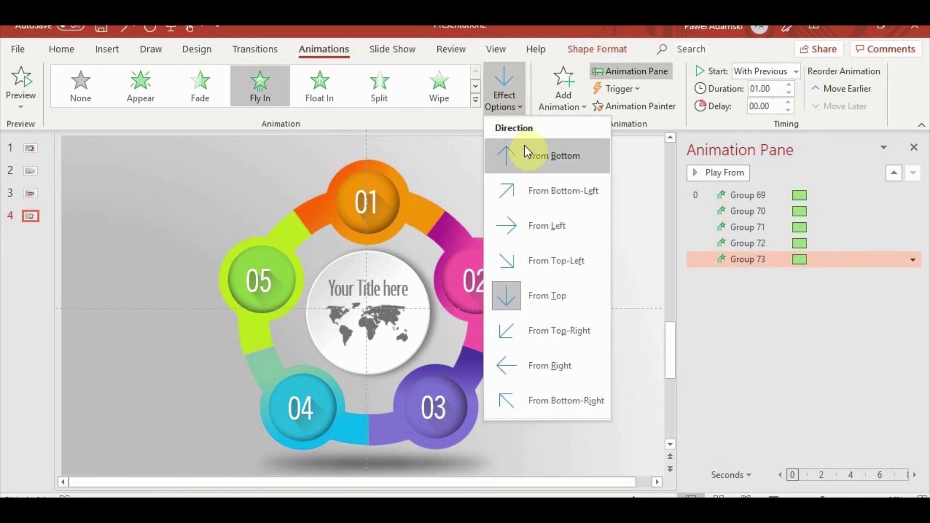
{"action": "left_click", "coordinate": [528, 226]}
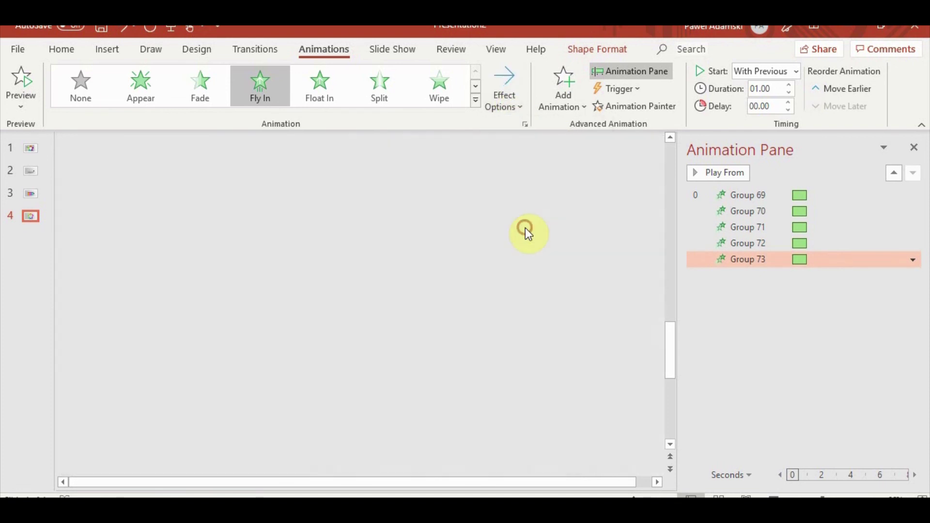
{"action": "left_click", "coordinate": [763, 209]}
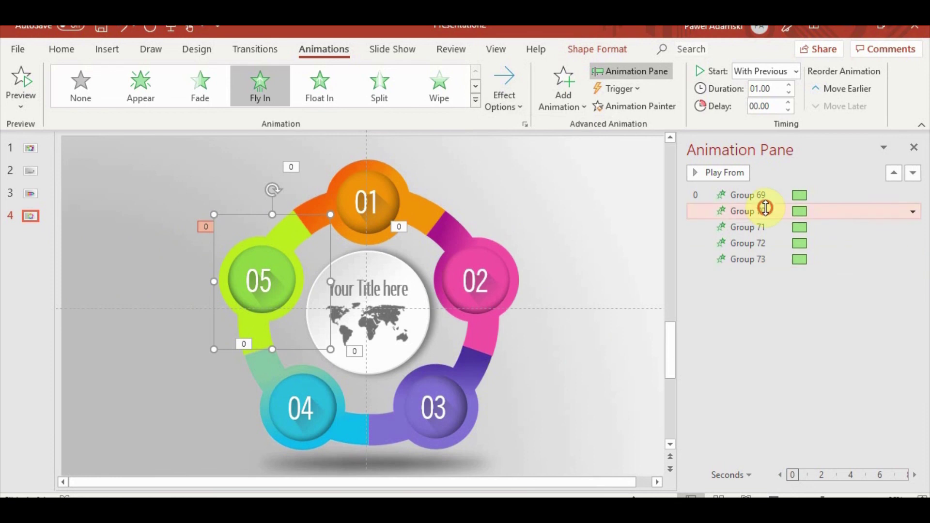
Set delays of 00.15, 00.30, 00.45 and 00.60 for Groups 70 through 73.
{"action": "left_click", "coordinate": [774, 107]}
{"action": "type", "text": "0"}
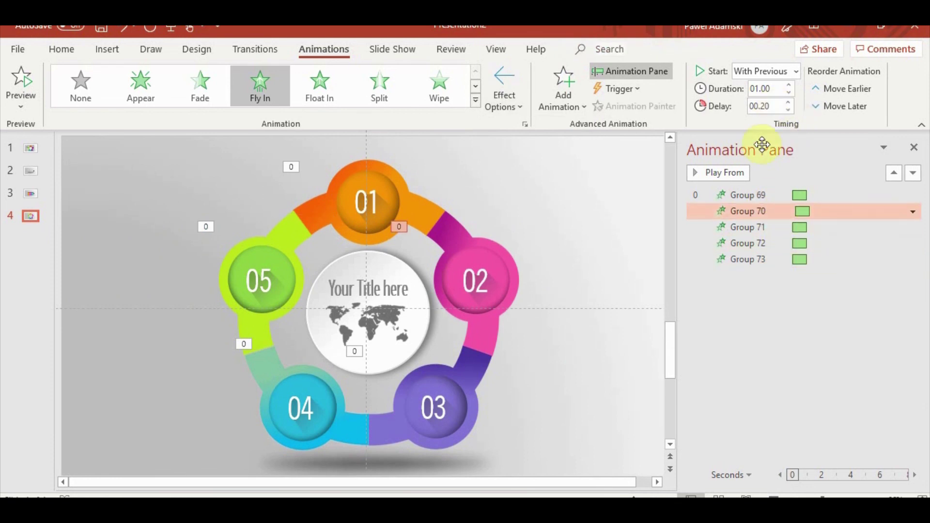
{"action": "left_click", "coordinate": [765, 106]}
{"action": "type", "text": "0.15"}
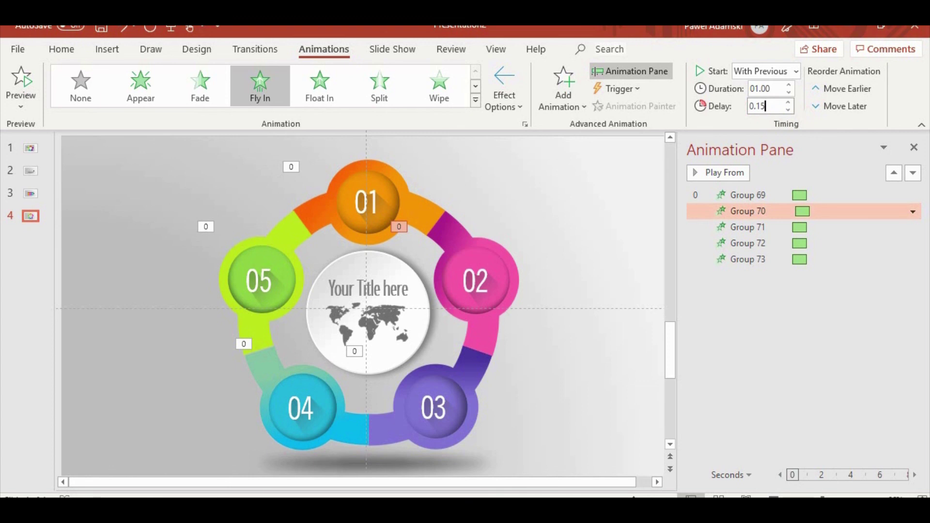
{"action": "left_click", "coordinate": [772, 226]}
{"action": "left_click", "coordinate": [770, 105]}
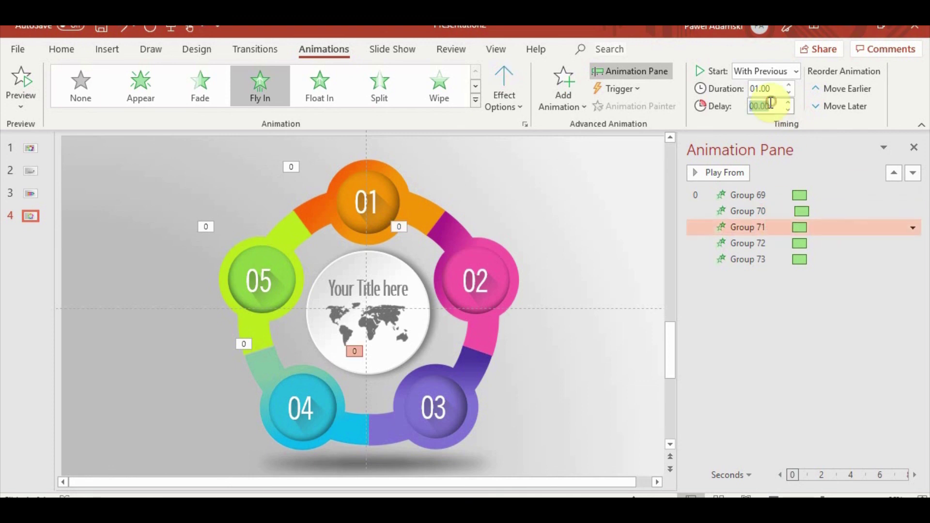
{"action": "type", "text": "3"}
{"action": "key", "text": "Return"}
{"action": "left_click", "coordinate": [766, 245]}
{"action": "left_click", "coordinate": [767, 104]}
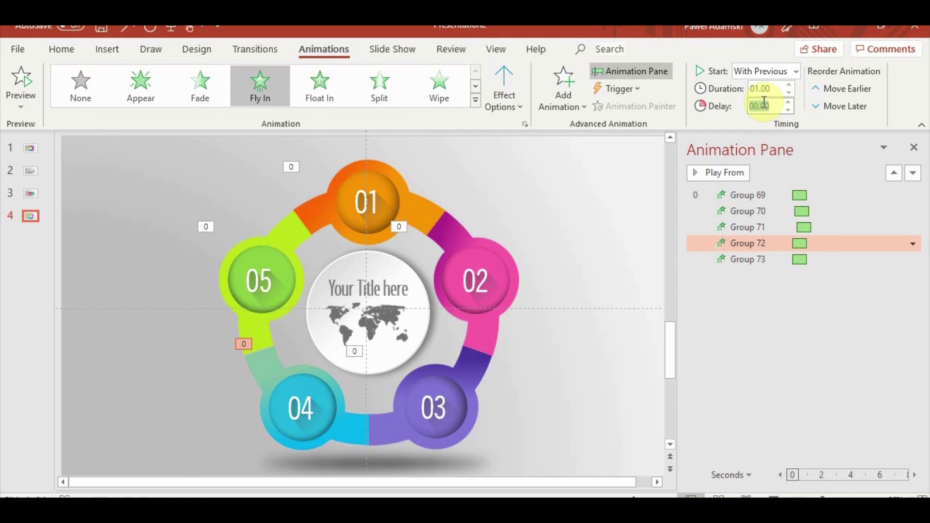
{"action": "type", "text": "0"}
{"action": "key", "text": "Return"}
{"action": "left_click", "coordinate": [771, 260]}
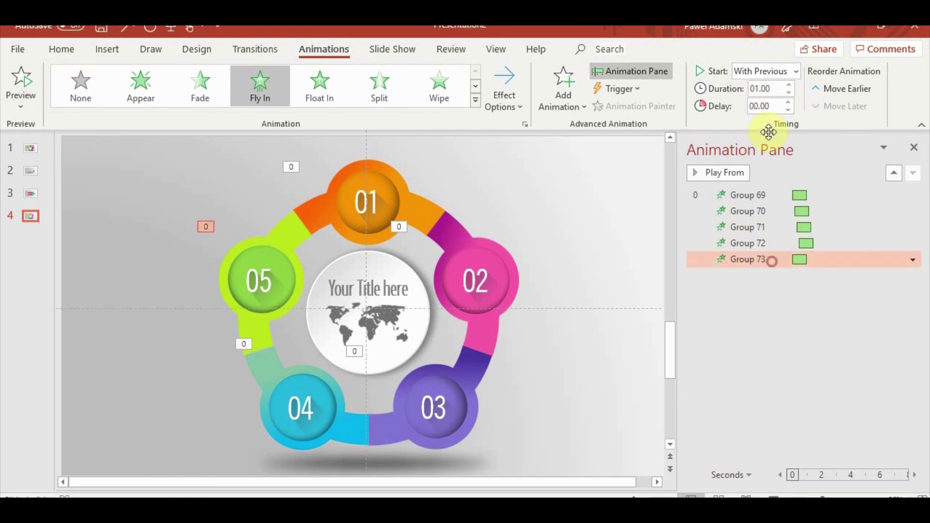
{"action": "left_click", "coordinate": [767, 107]}
{"action": "type", "text": "0.6"}
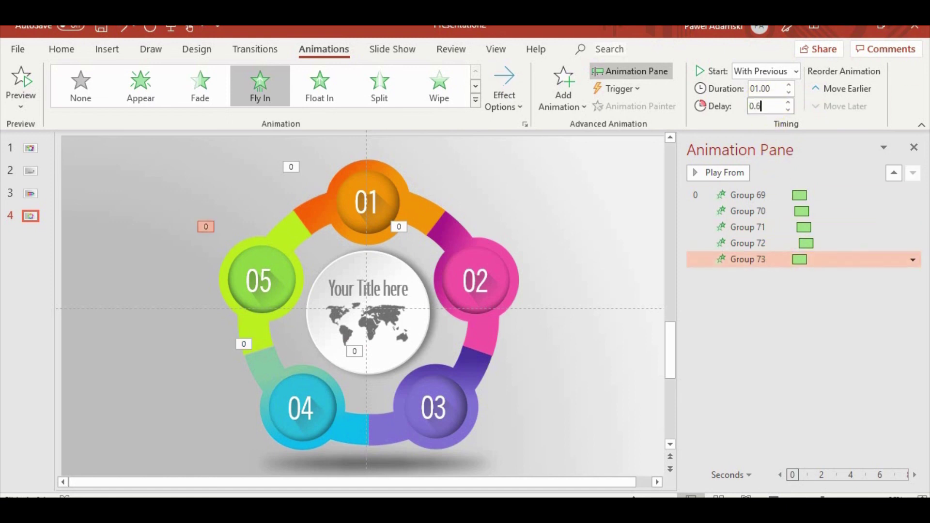
{"action": "key", "text": "Return"}
Preview the staggered fly-ins and verify each emblem's delay value in the Animation Pane.
{"action": "left_click", "coordinate": [751, 196]}
{"action": "left_click", "coordinate": [737, 177]}
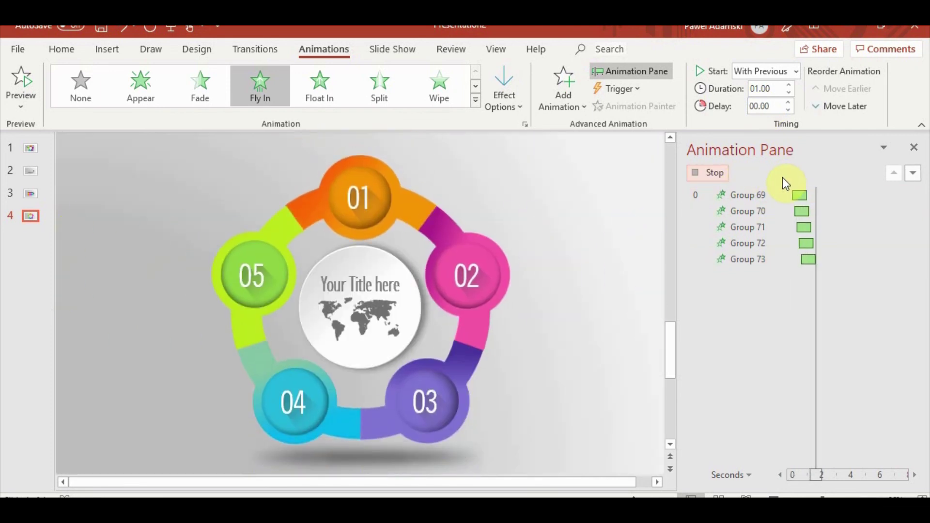
{"action": "left_click", "coordinate": [756, 211]}
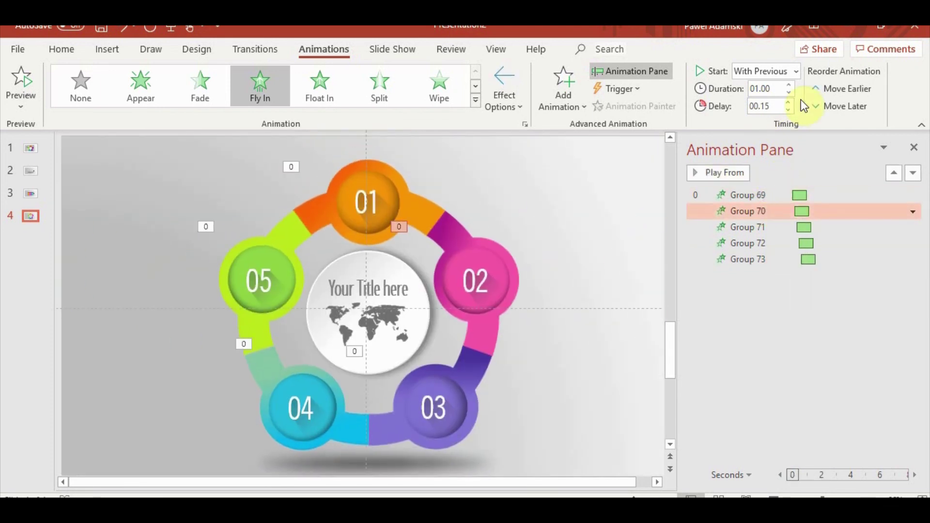
{"action": "left_click", "coordinate": [789, 102]}
{"action": "left_click", "coordinate": [751, 227]}
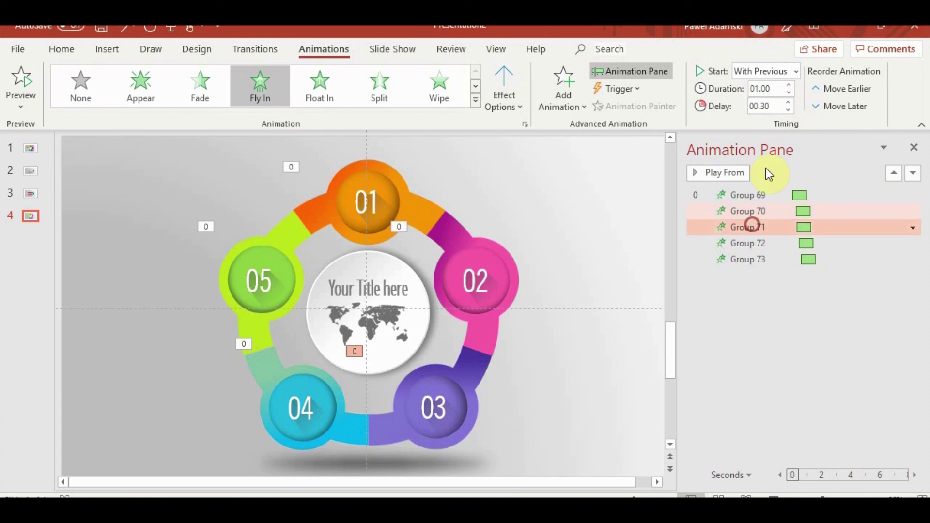
{"action": "left_click", "coordinate": [788, 103]}
{"action": "left_click", "coordinate": [755, 244]}
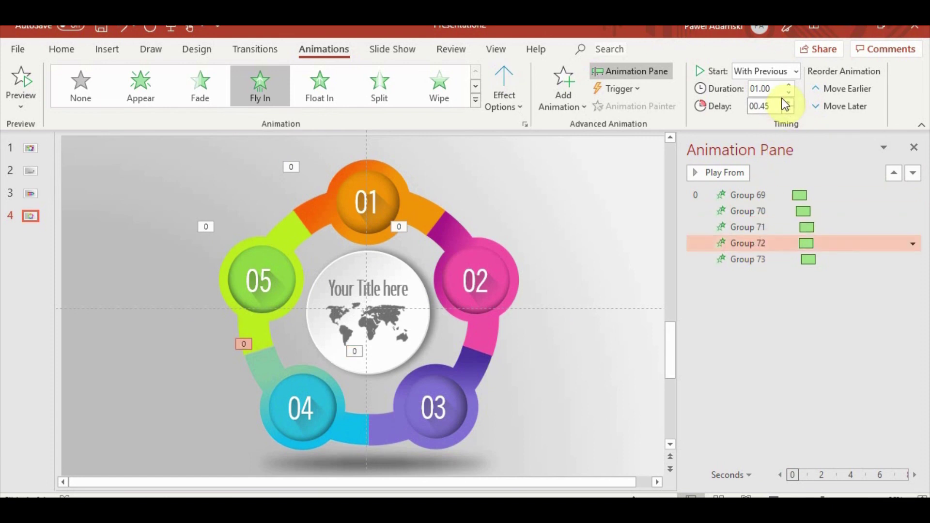
{"action": "left_click", "coordinate": [757, 258]}
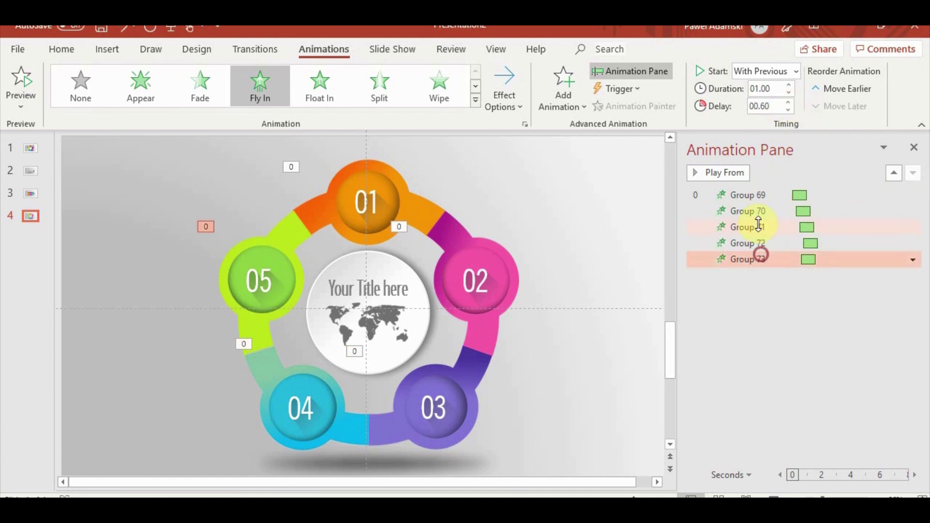
{"action": "left_click", "coordinate": [787, 100]}
{"action": "left_click", "coordinate": [725, 194]}
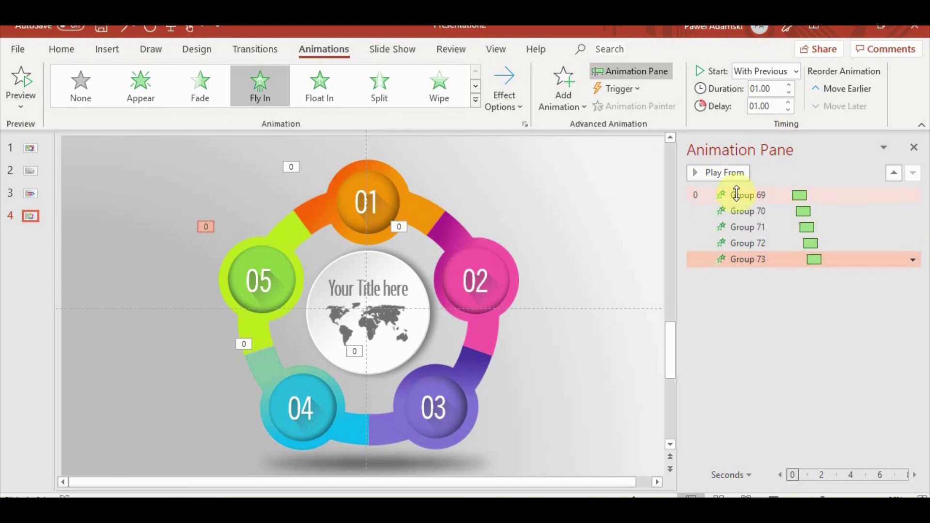
{"action": "left_click", "coordinate": [725, 172]}
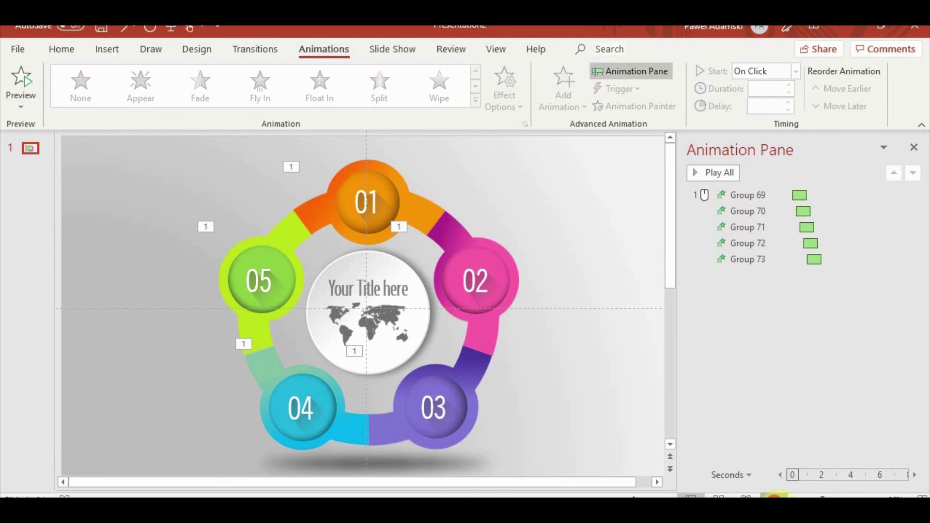
Run the slide show and advance once to play all five emblem fly-ins.
{"action": "left_click", "coordinate": [774, 497]}
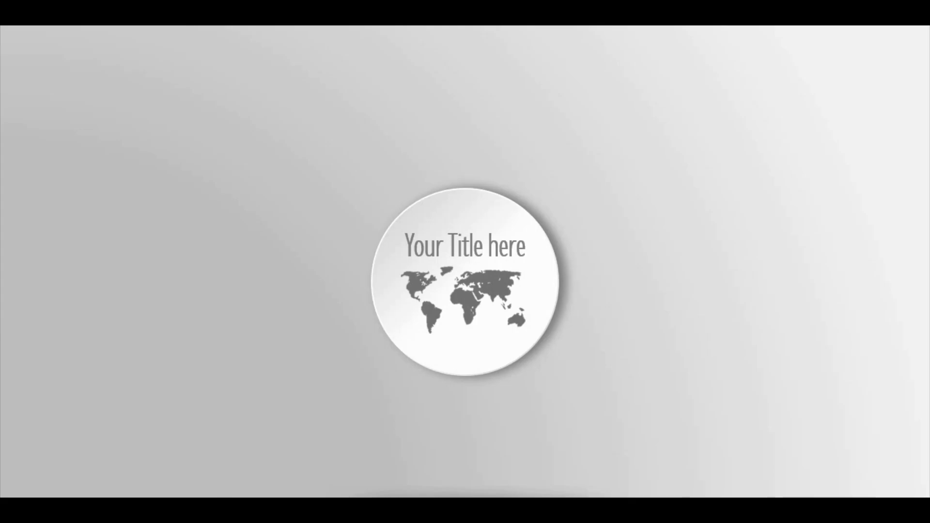
{"action": "key", "text": "space"}
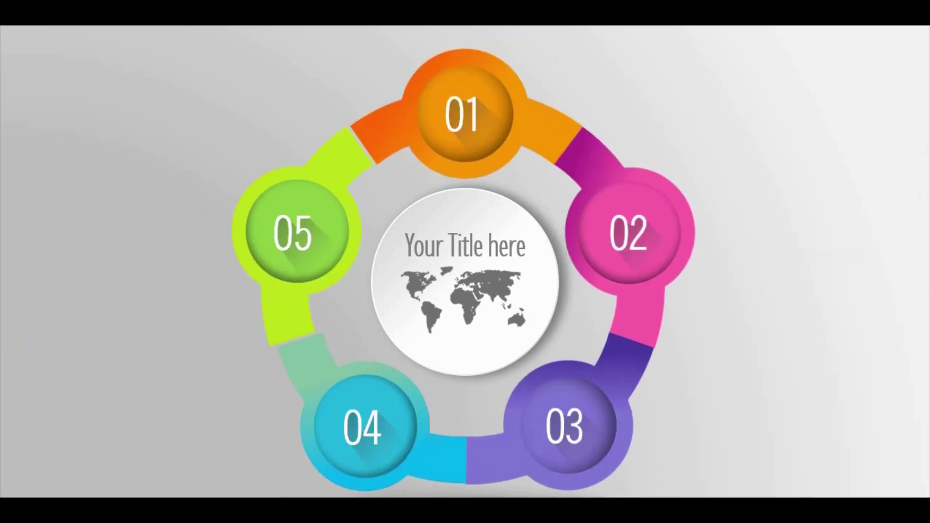